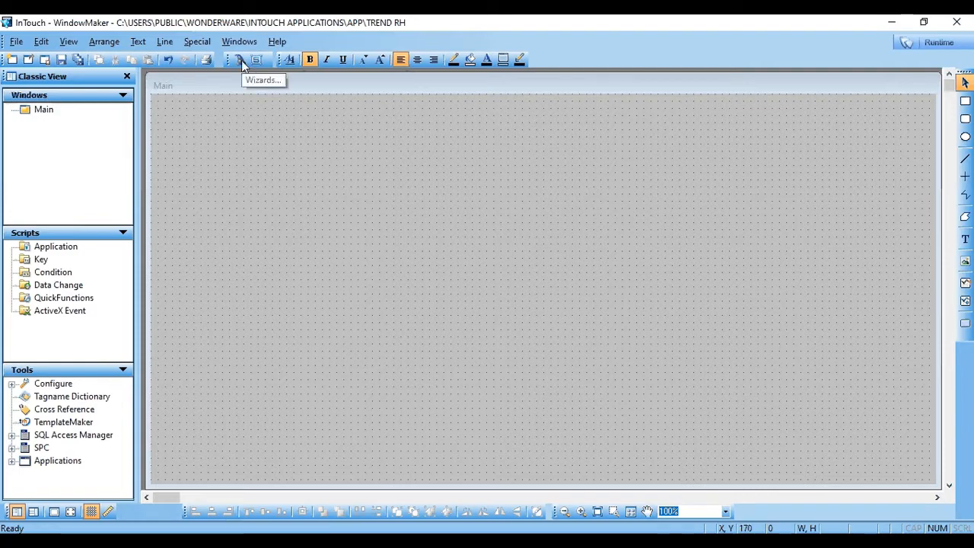
Place a Vertical Slider wizard from the Sliders category in the upper-left area of the Main window
left_click(241, 60)
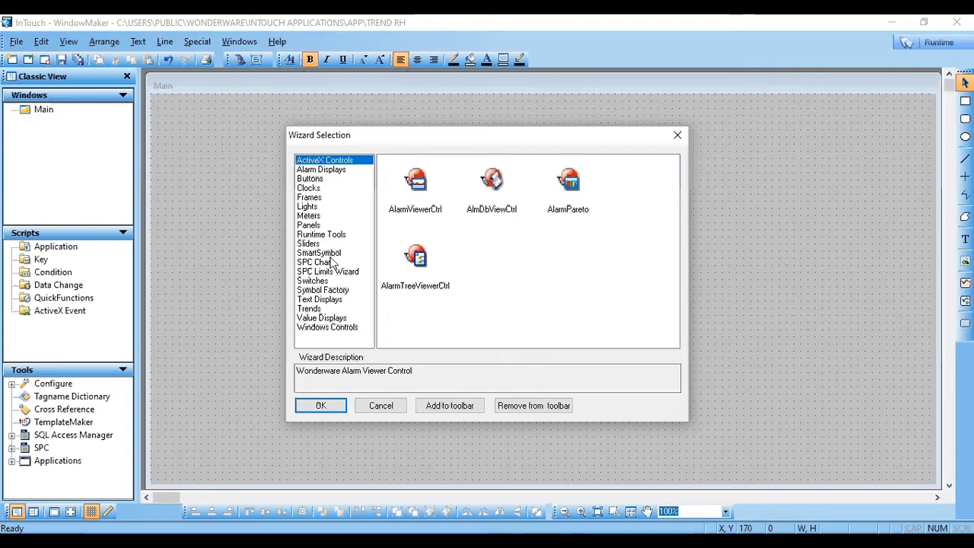
left_click(335, 243)
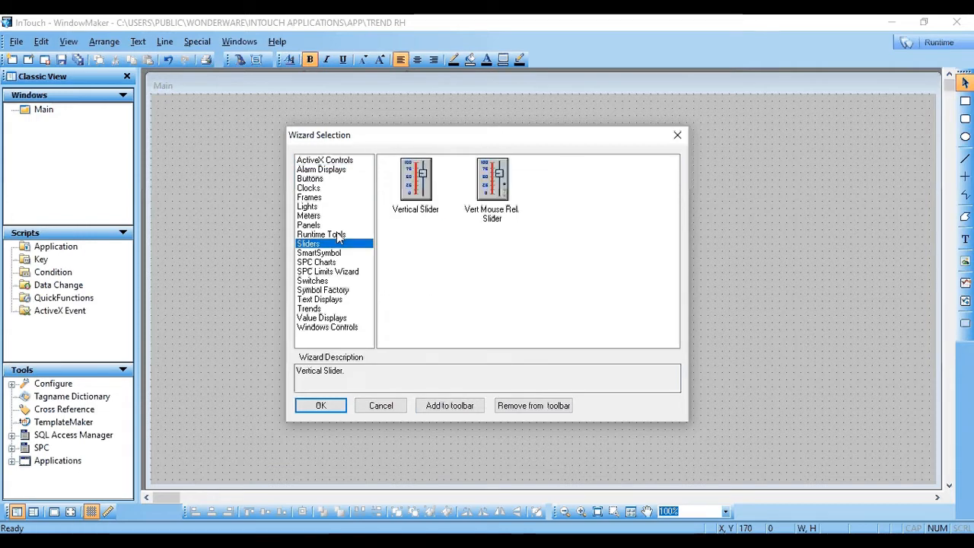
left_click(415, 183)
left_click(323, 405)
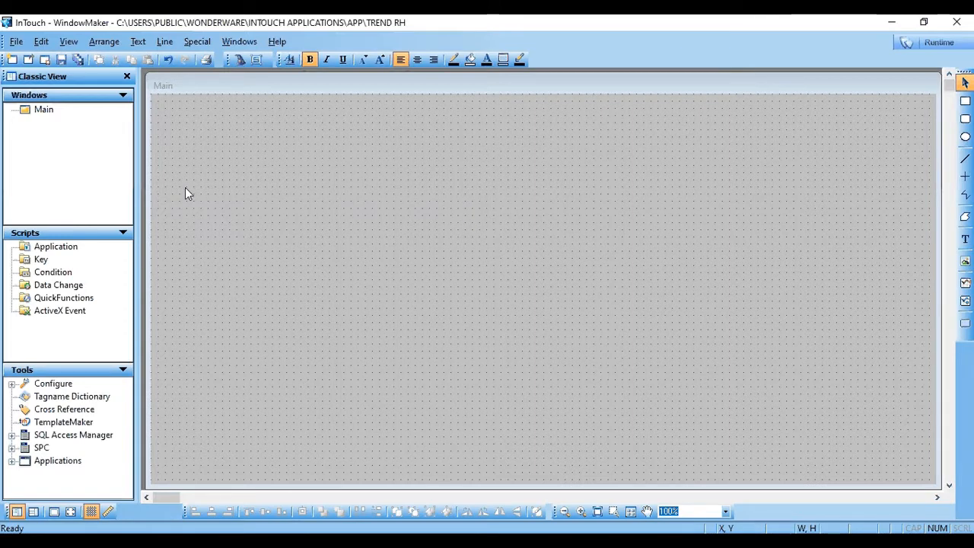
left_click(163, 132)
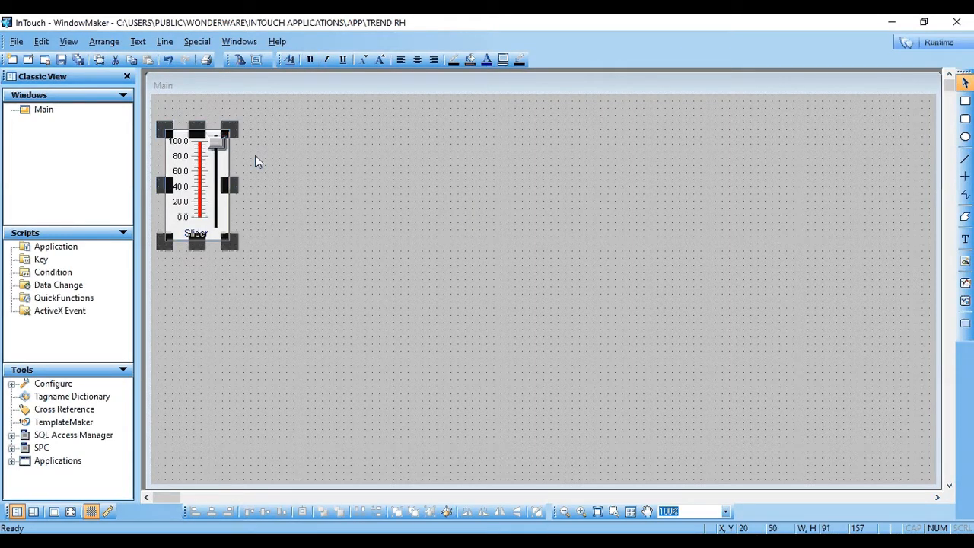
Duplicate the vertical slider and place the copy directly to the right of the first one, level with it
left_click(255, 155)
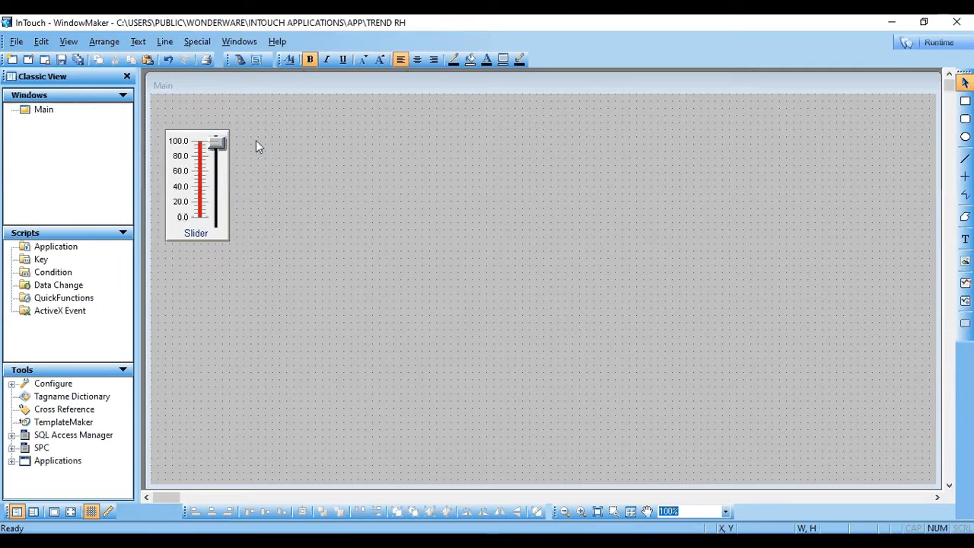
left_click(245, 133)
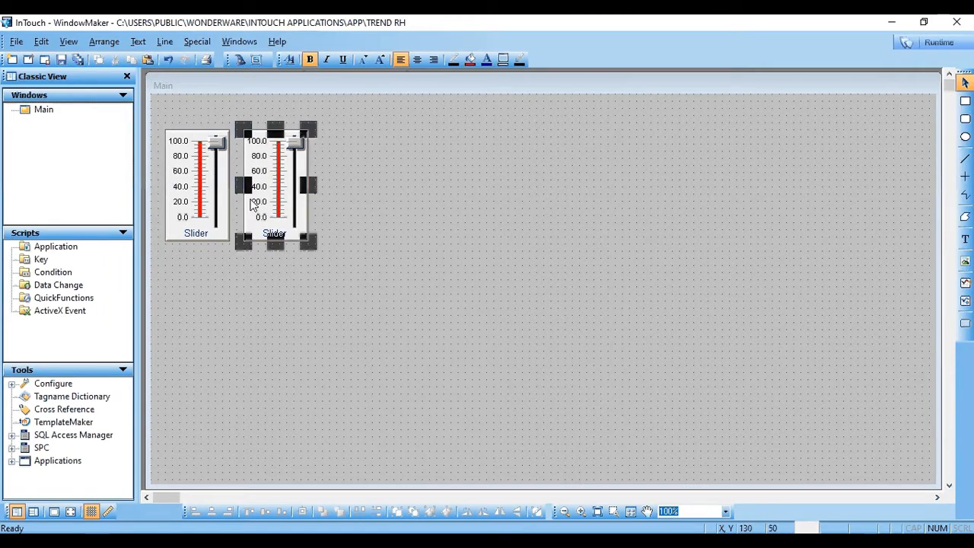
left_click(204, 194)
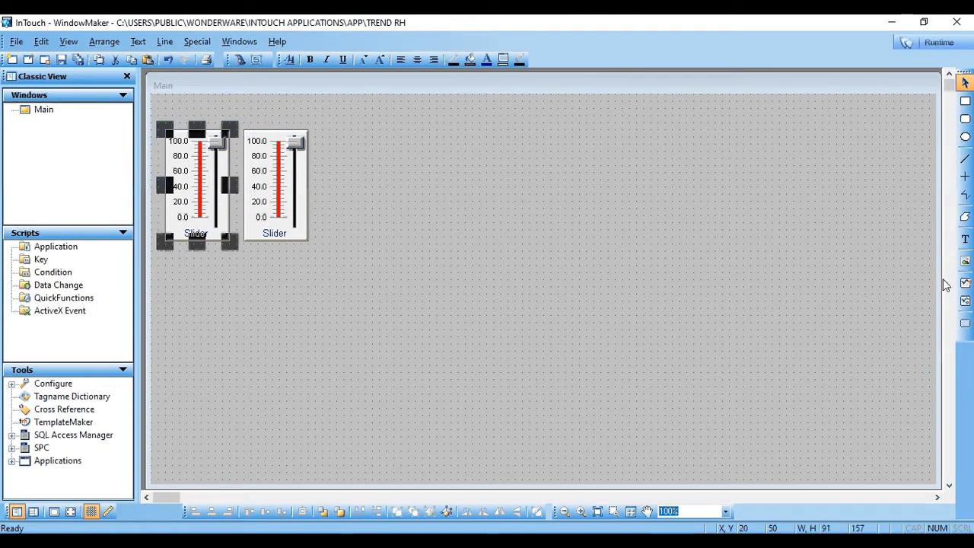
Add the text label "Temprature" above the first slider
left_click(964, 239)
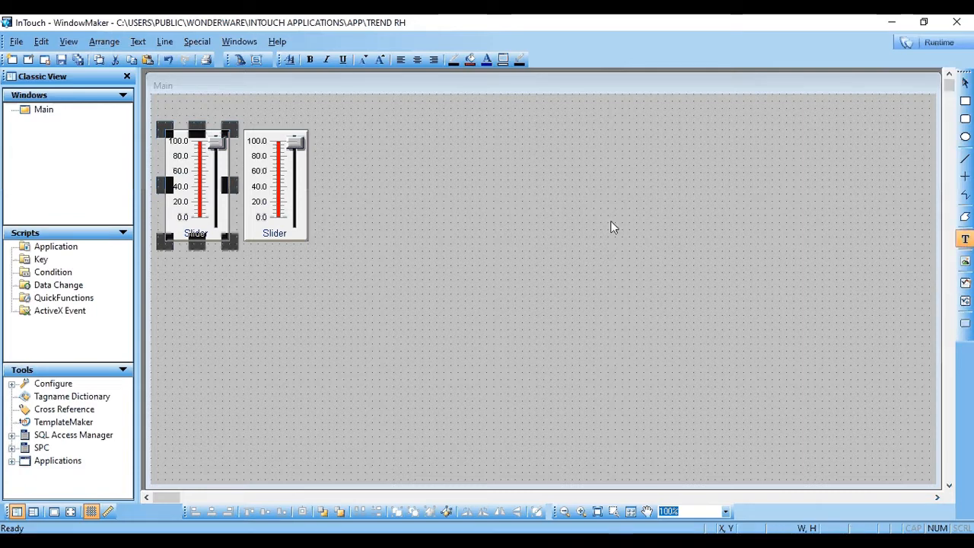
left_click(165, 108)
type("Tempr")
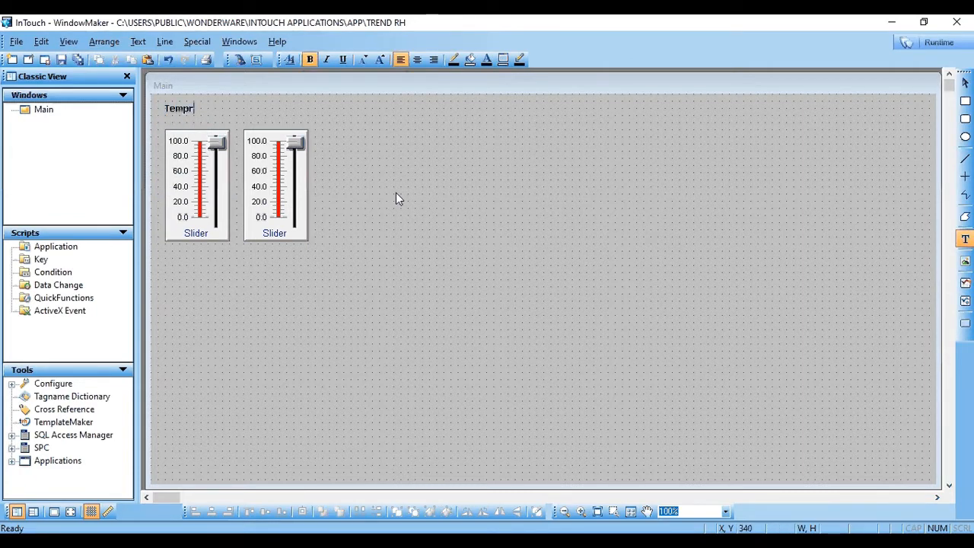
type("ature")
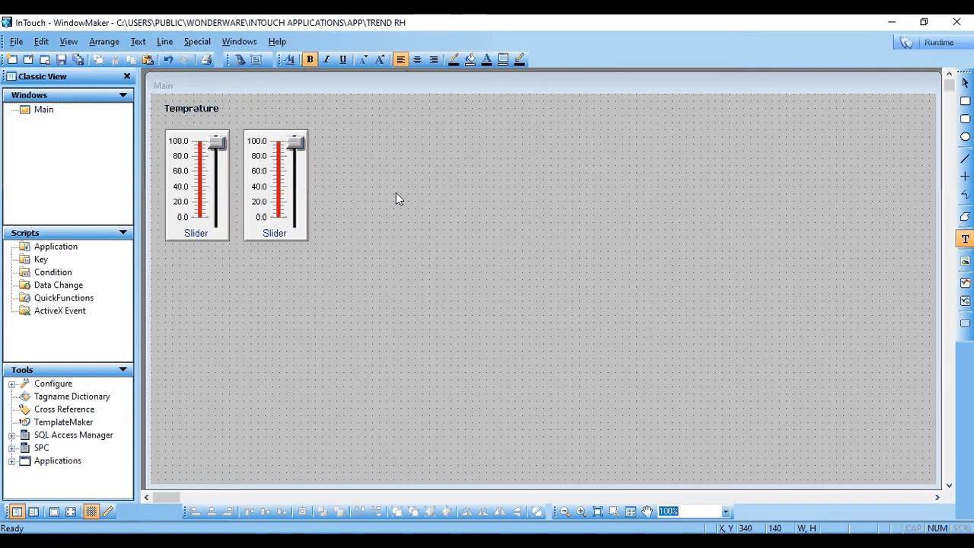
left_click(783, 283)
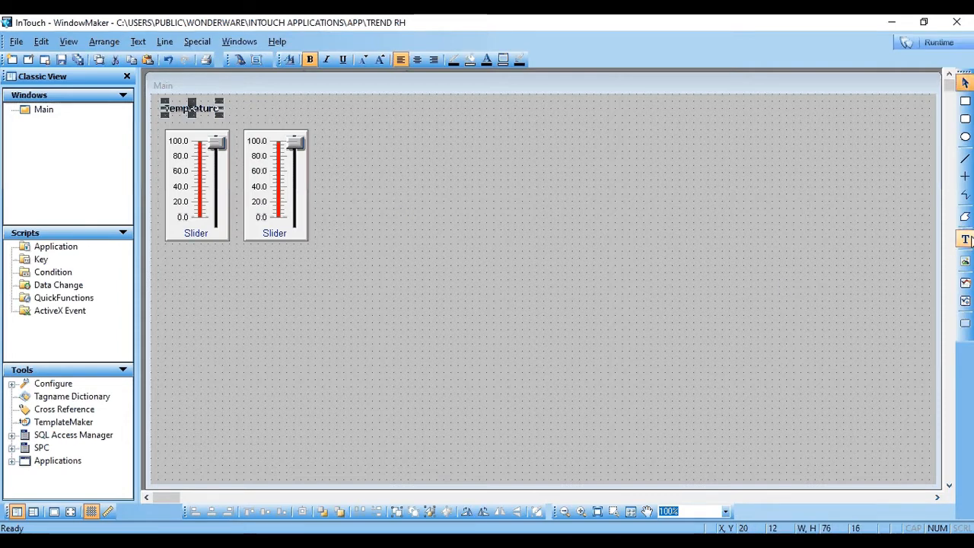
Add the text label "Pressure" above the second slider
left_click(252, 111)
type("Pressure")
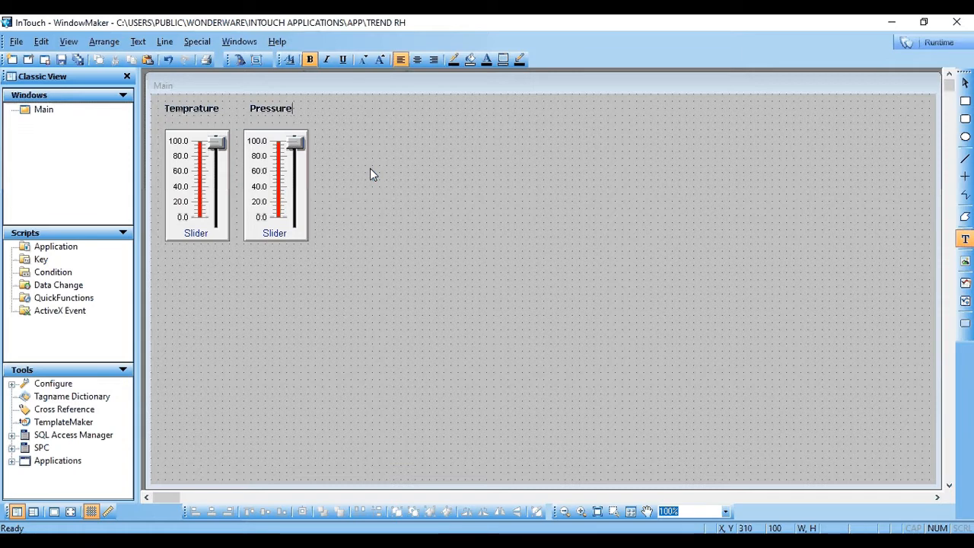
left_click(472, 230)
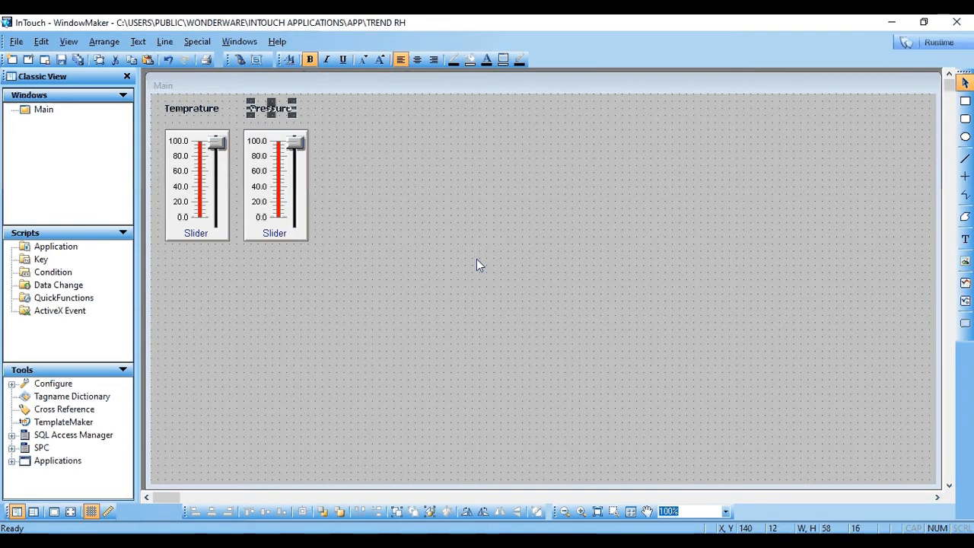
left_click(324, 231)
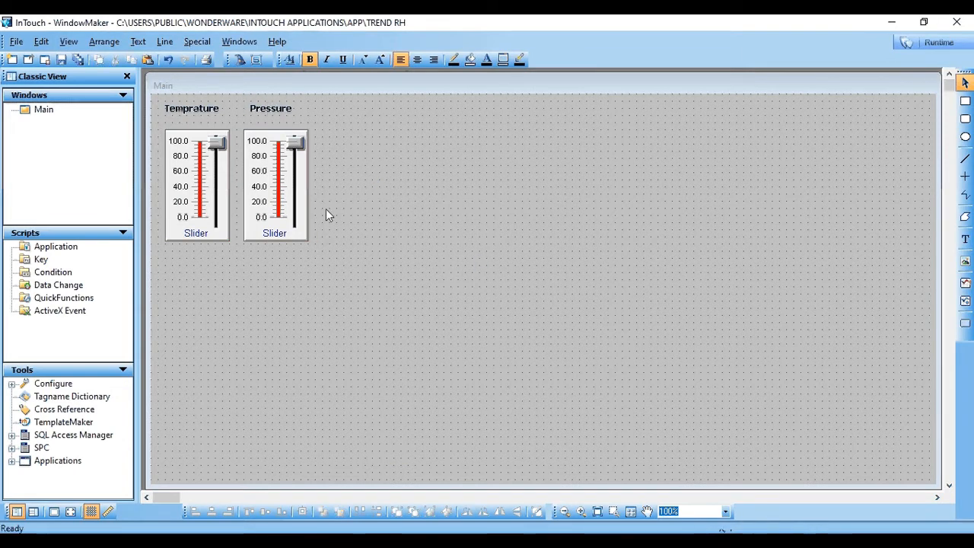
Place a 16-Pen Trend wizard from the Trends category to the right of the two sliders
left_click(239, 59)
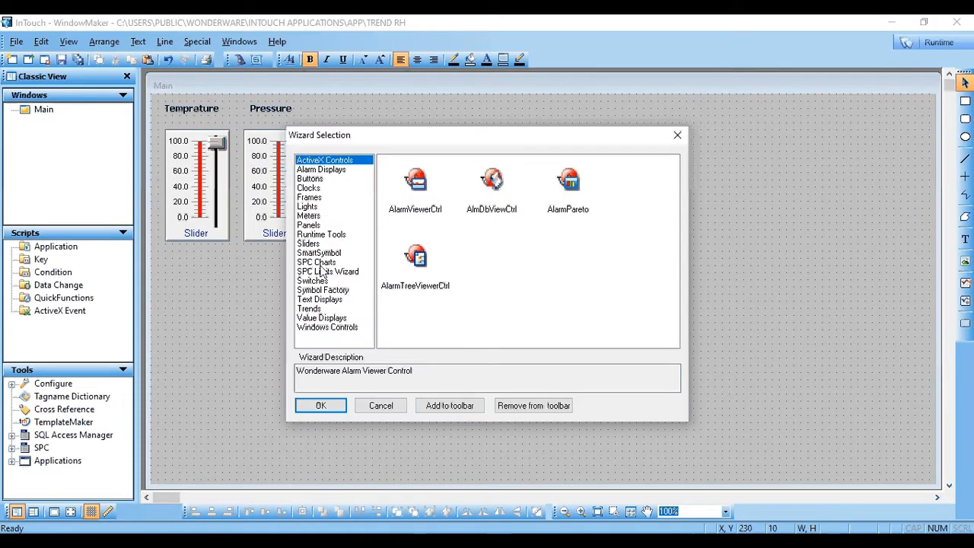
left_click(315, 309)
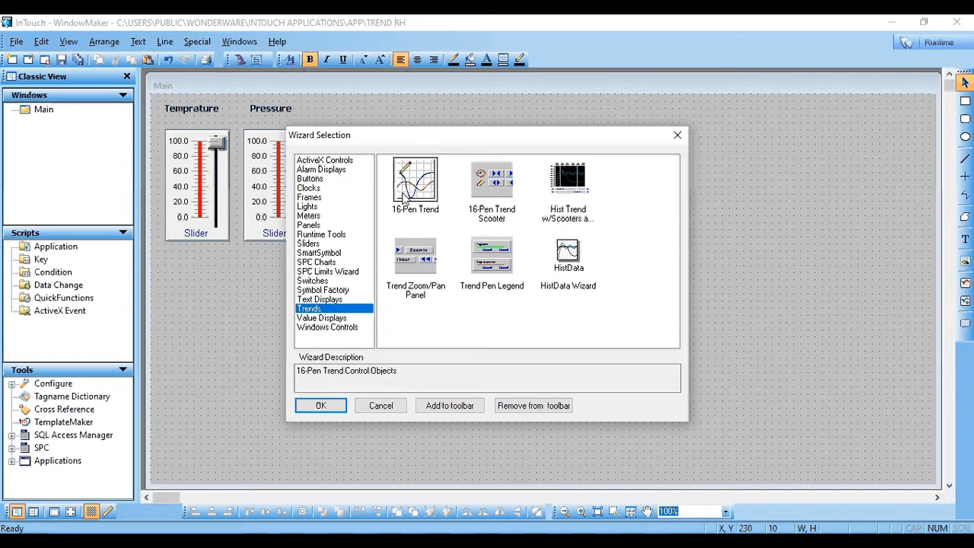
left_click(406, 204)
left_click(321, 404)
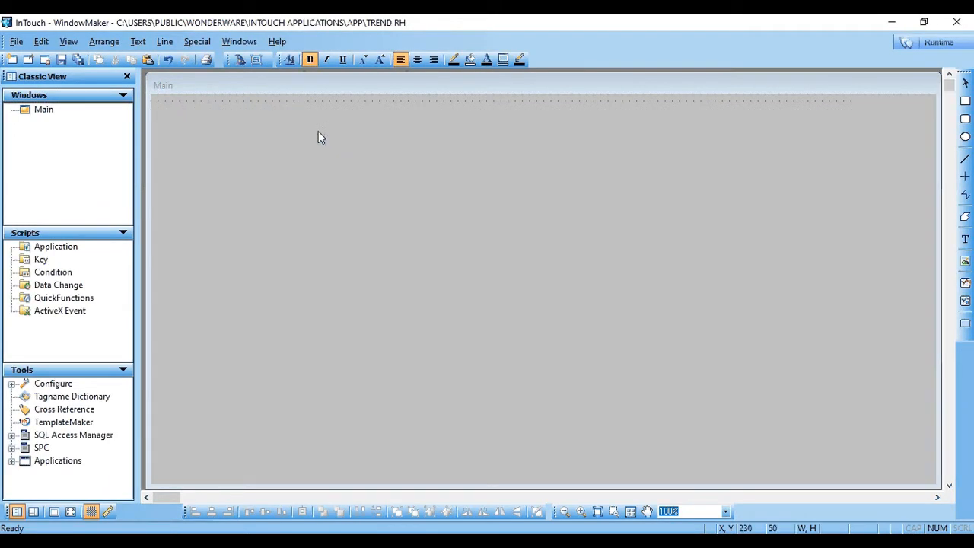
left_click(317, 131)
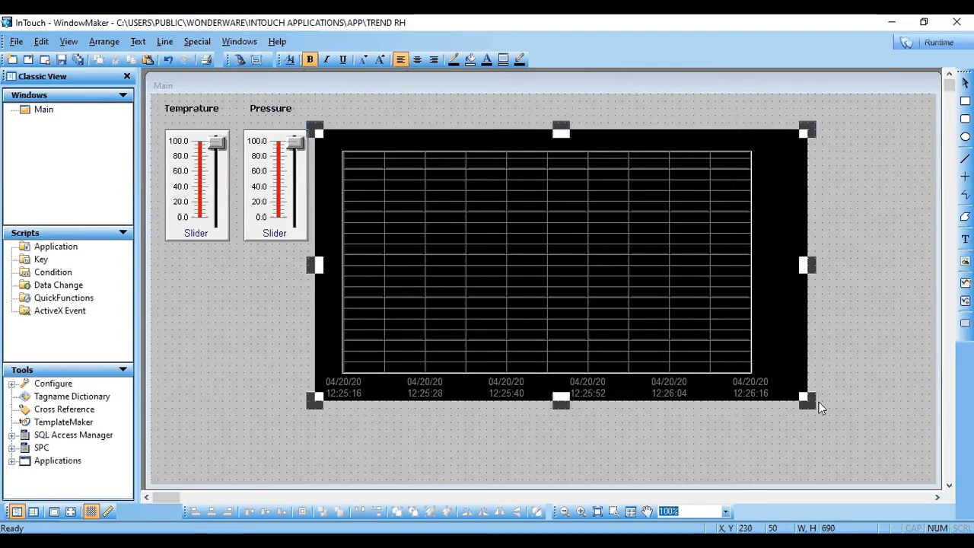
Enlarge the trend chart to about 811 by 401 and shift it slightly right, clear of the second slider
left_click_drag(822, 406, 892, 418)
left_click_drag(754, 354, 768, 359)
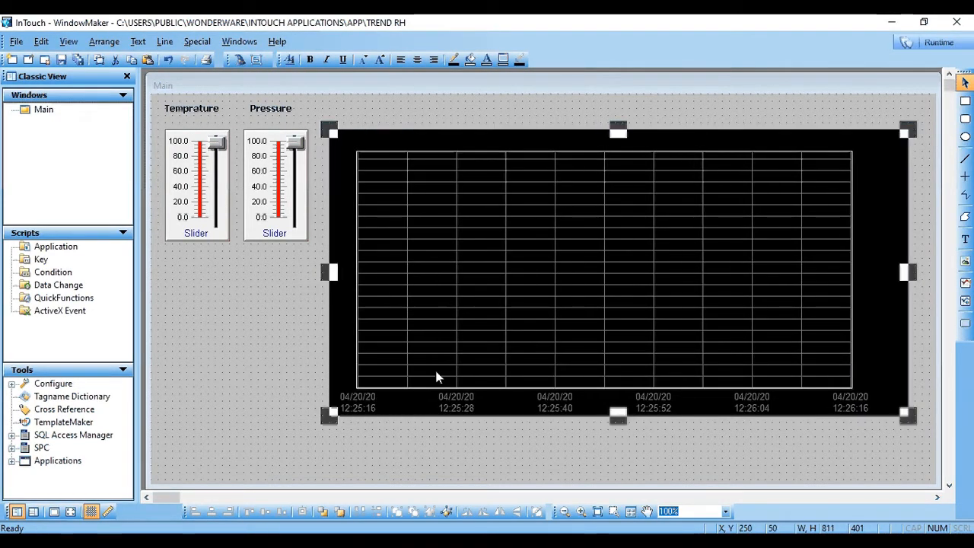
left_click(254, 350)
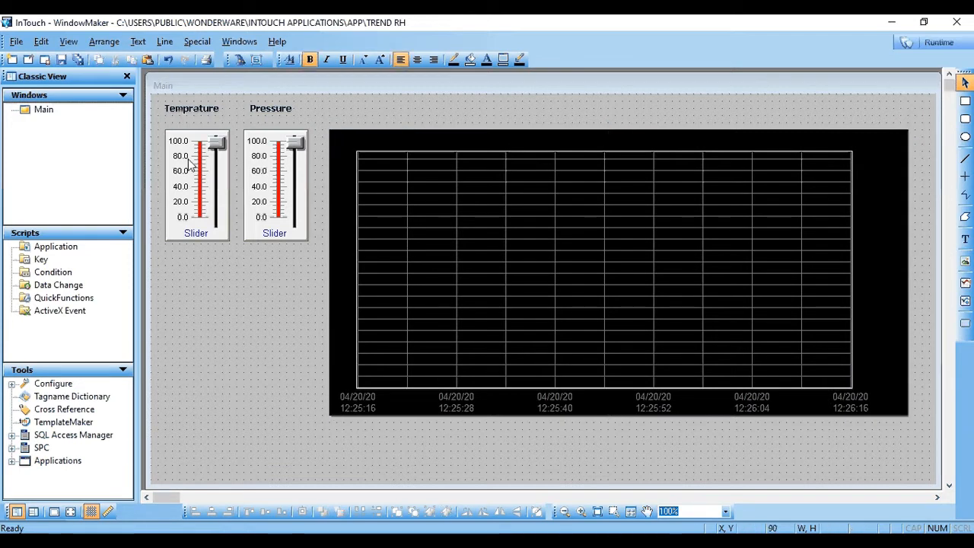
Assign the tagname SL1 to the slider under the Temprature label and agree to define it as a new tag
double_click(196, 182)
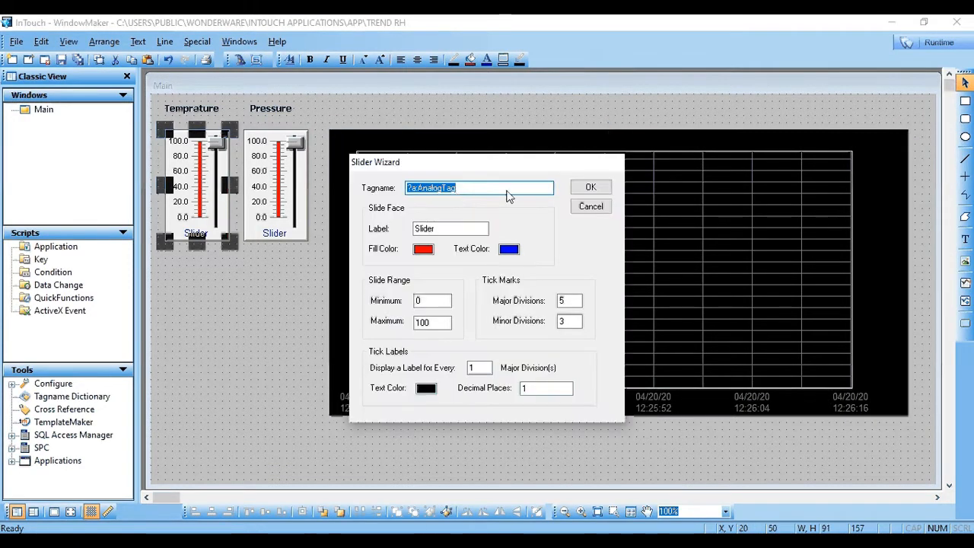
type("S")
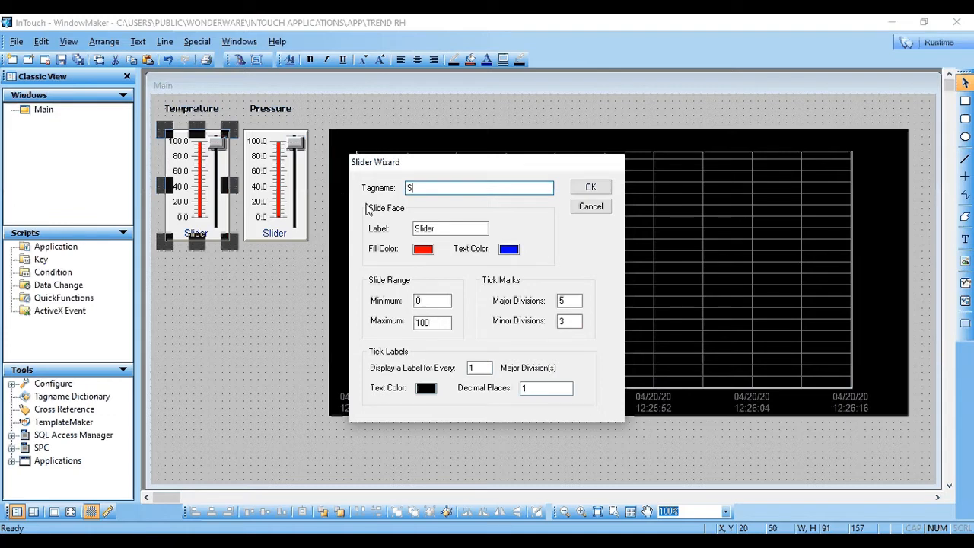
type("L1")
left_click(591, 187)
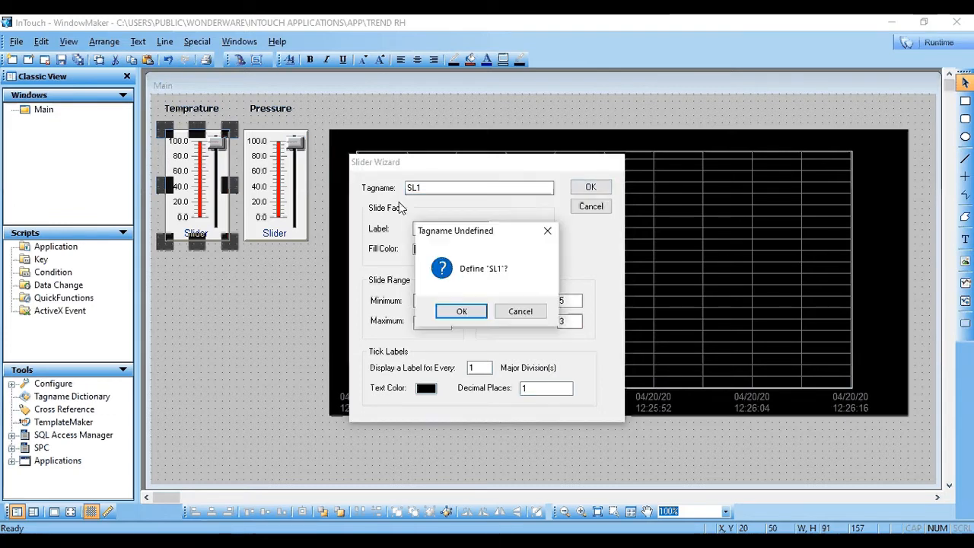
left_click(461, 311)
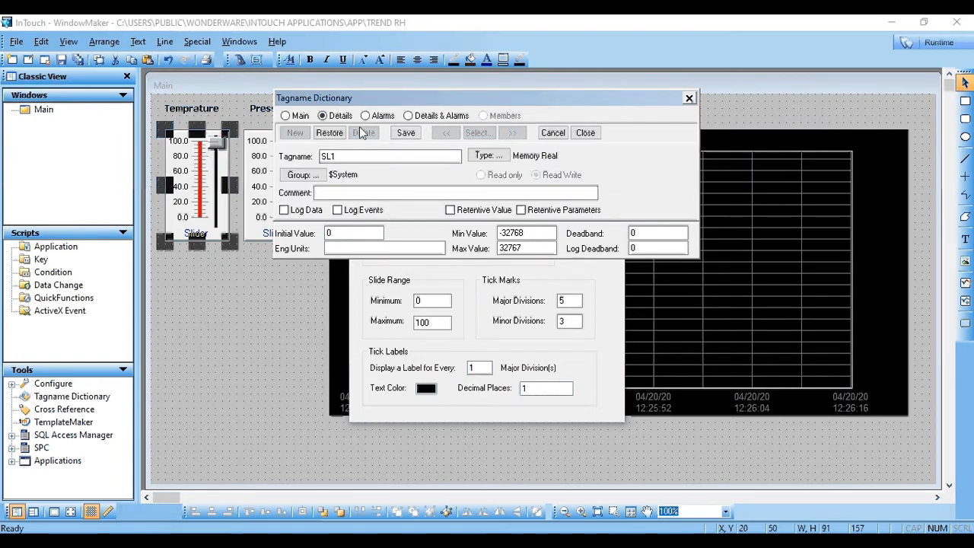
Enable Log Data and Log Events for tag SL1 and save it with a minimum of 0 and maximum of 100
left_click(284, 209)
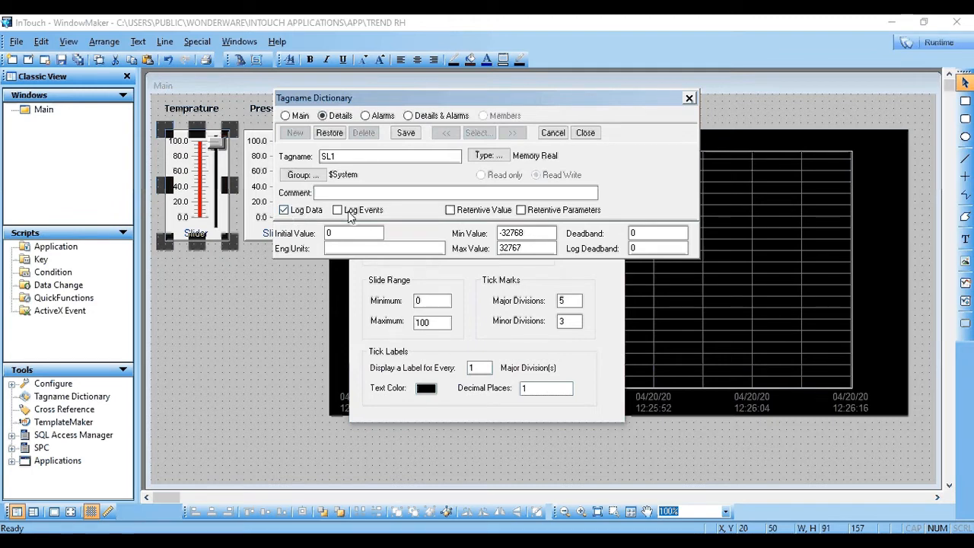
left_click(350, 213)
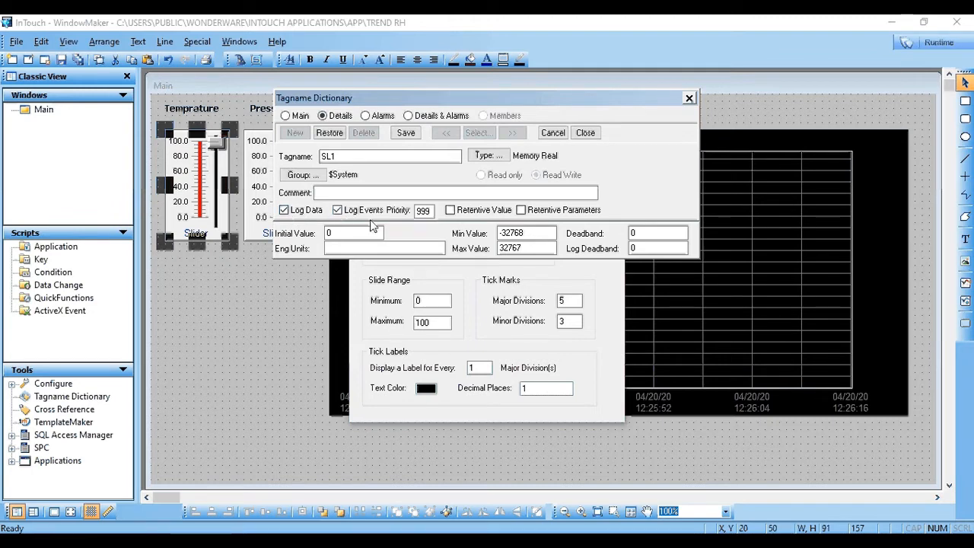
double_click(499, 234)
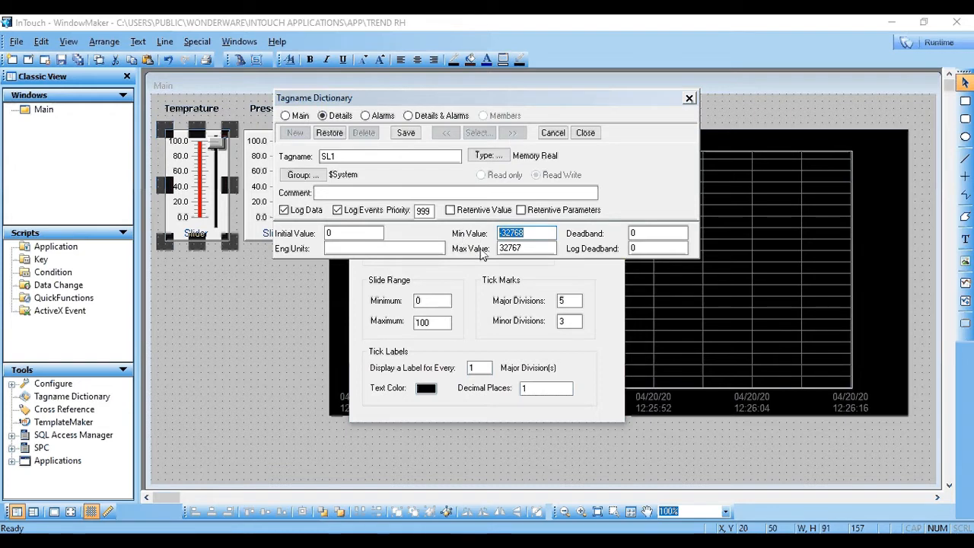
type("0")
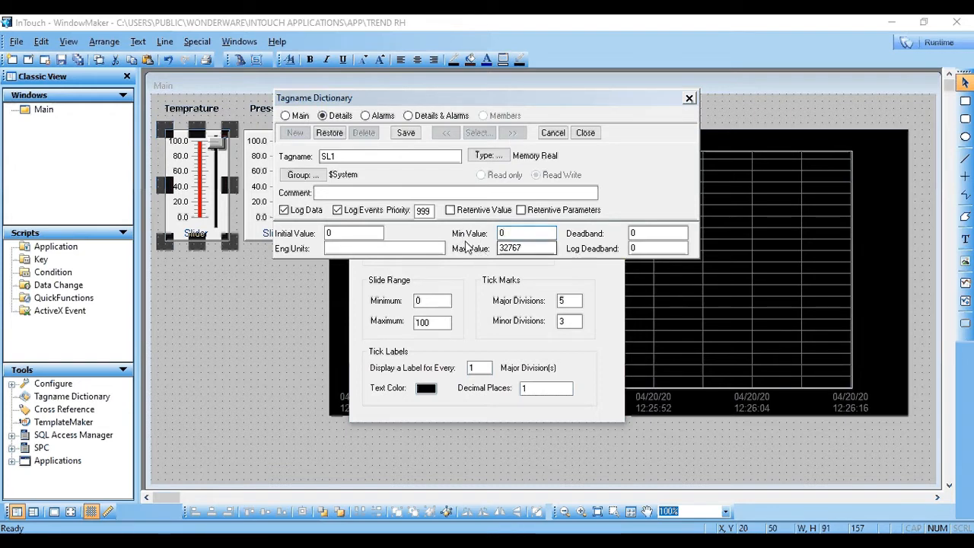
double_click(533, 244)
type("10")
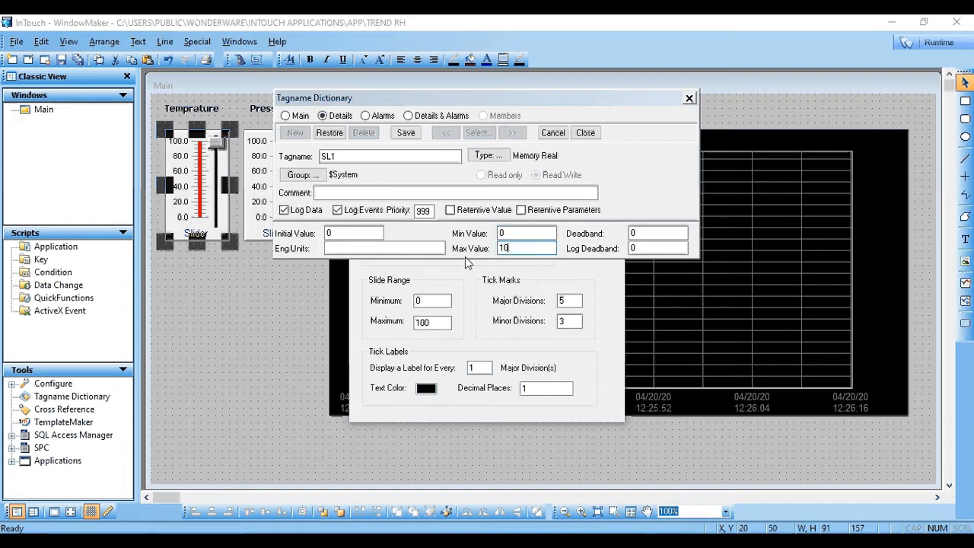
type("0")
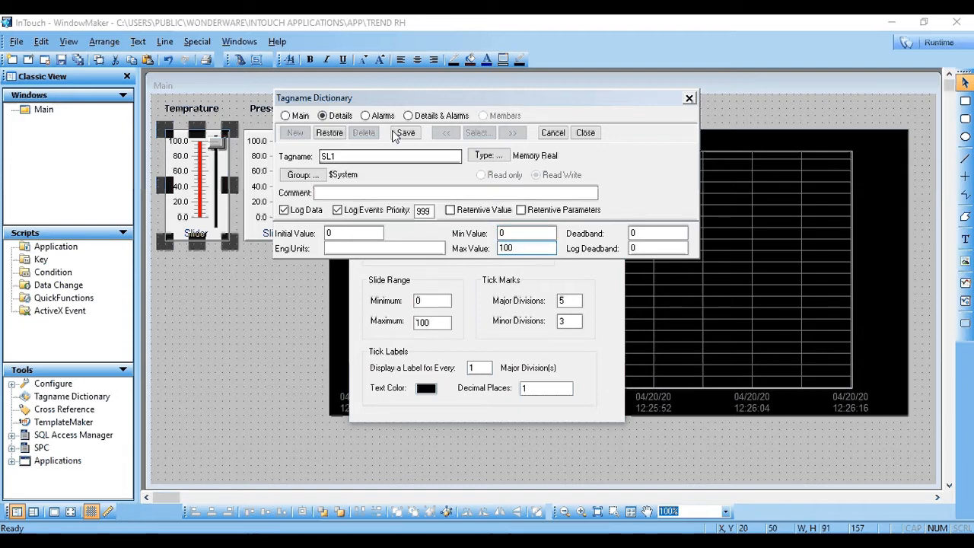
left_click(406, 133)
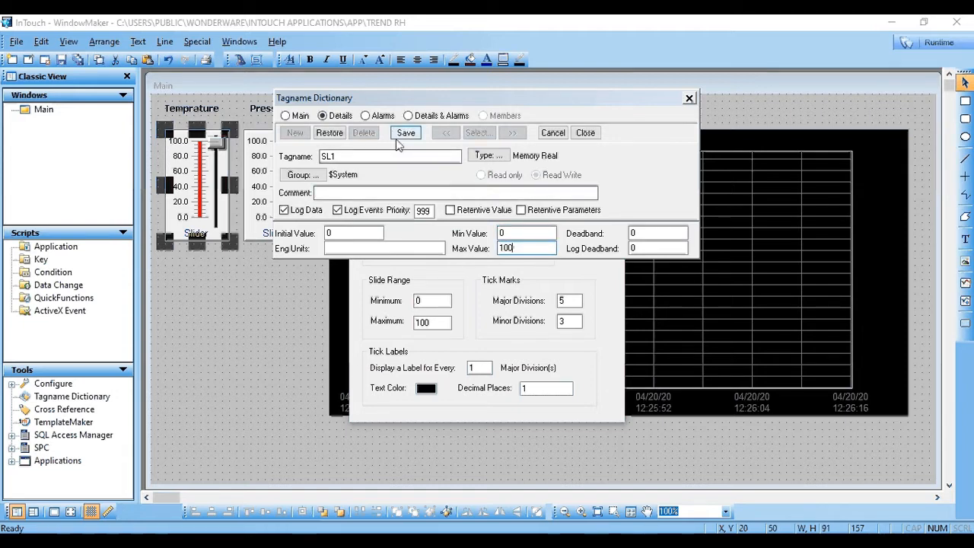
left_click(567, 132)
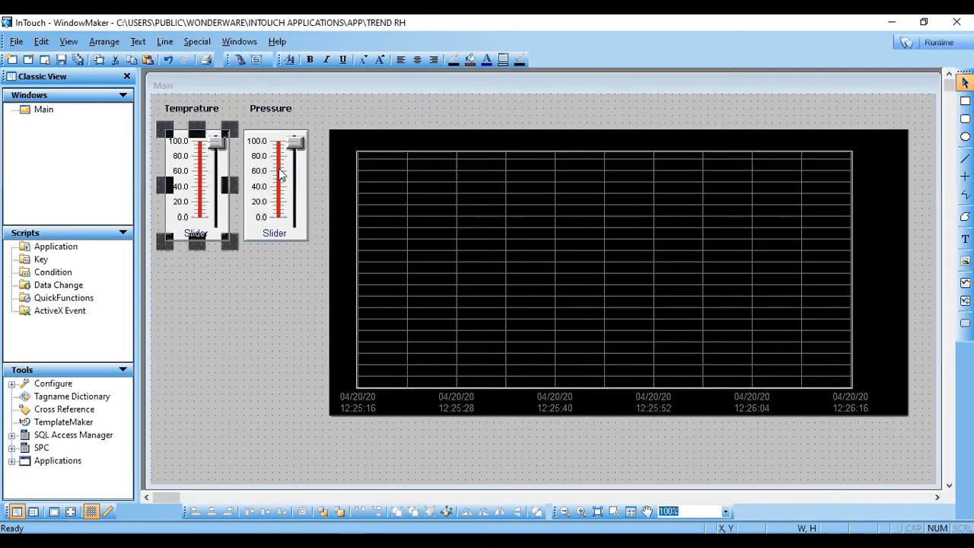
Assign the tagname SL2 to the slider under the Pressure label and agree to define it as a new tag
double_click(282, 173)
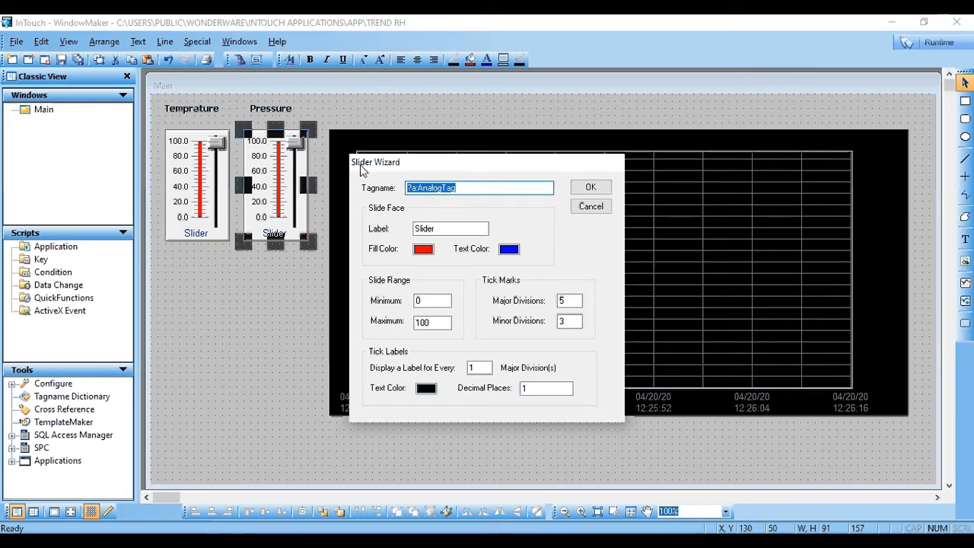
type("SL2")
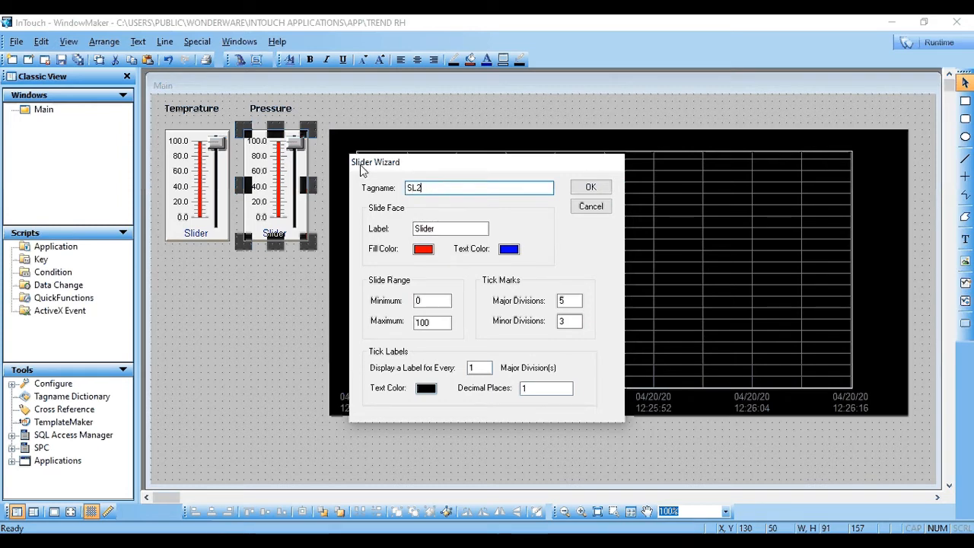
left_click(578, 190)
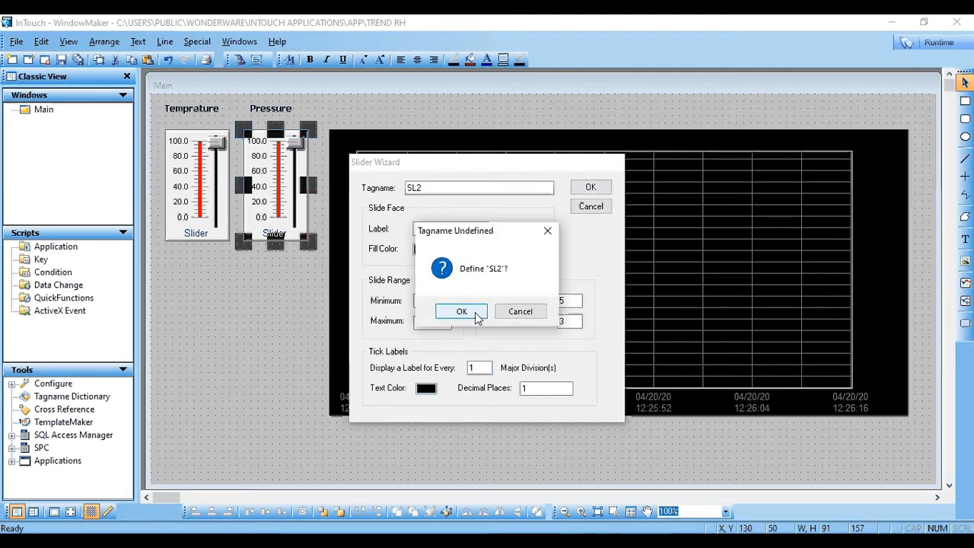
left_click(461, 312)
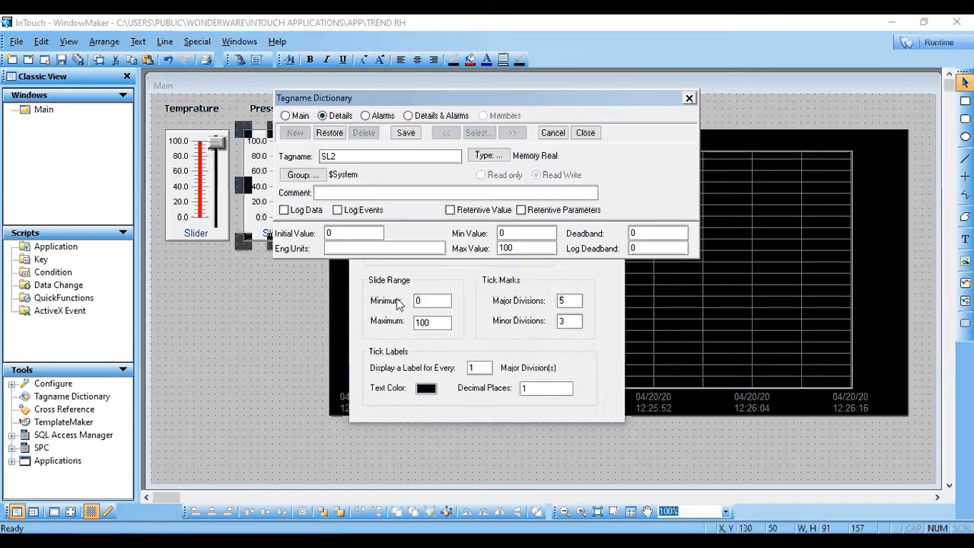
Enable Log Data and Log Events for tag SL2, then save it and close its tag definition
left_click(284, 210)
left_click(337, 210)
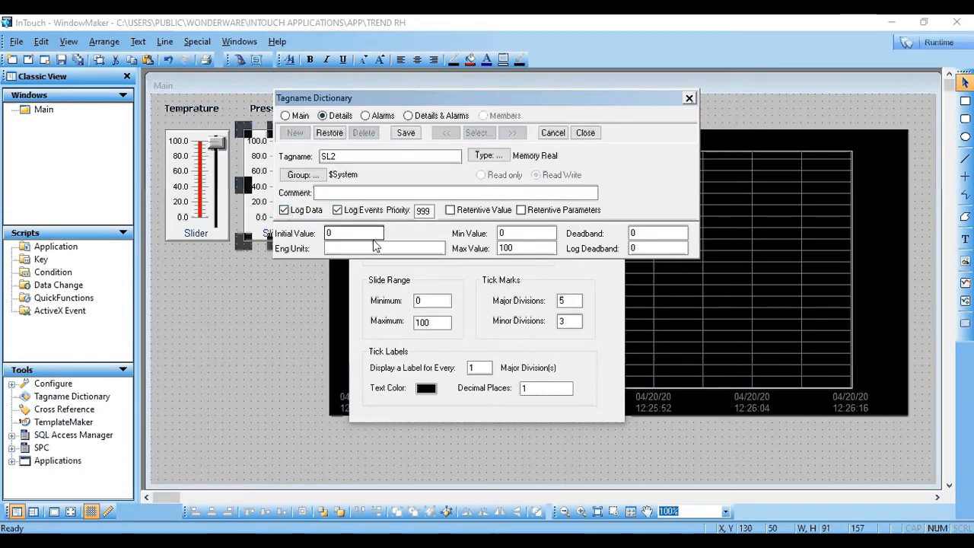
left_click(498, 234)
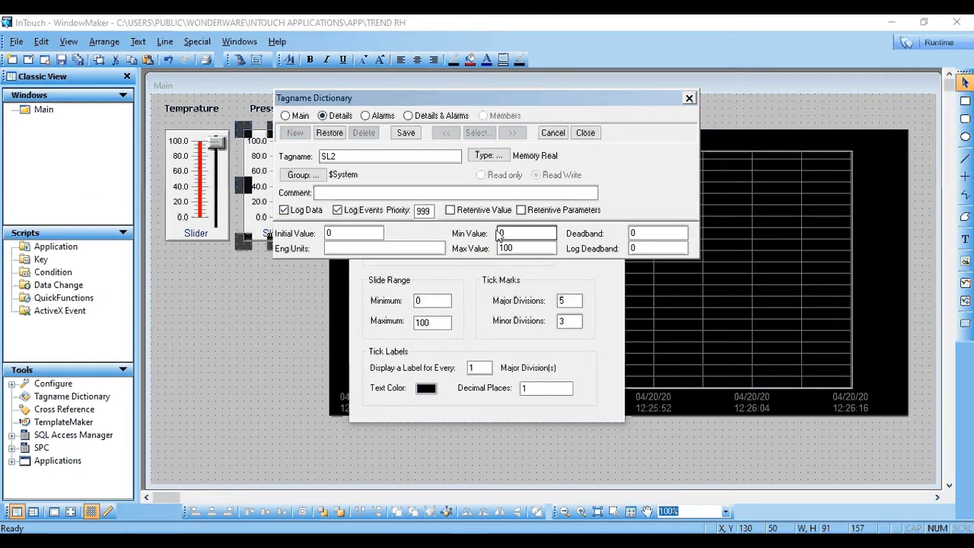
left_click(405, 133)
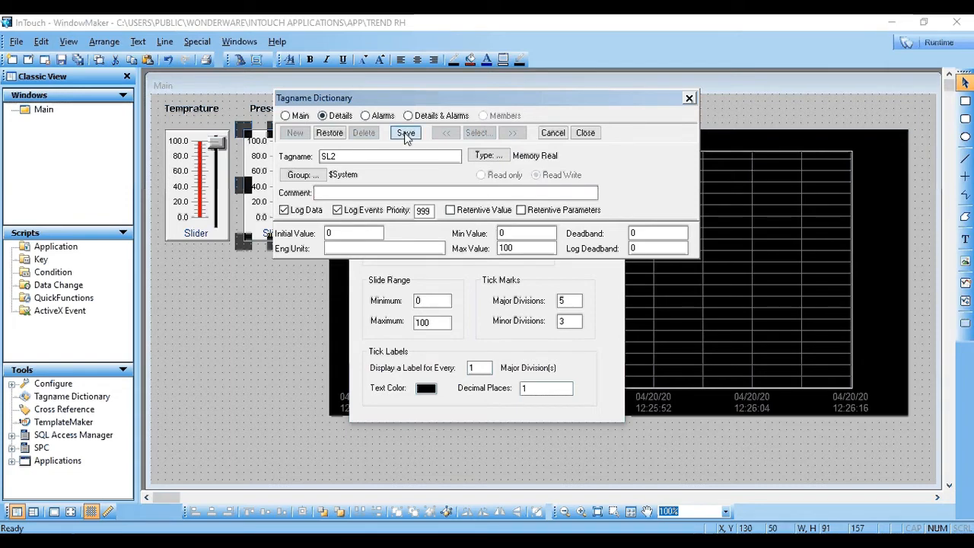
left_click(585, 133)
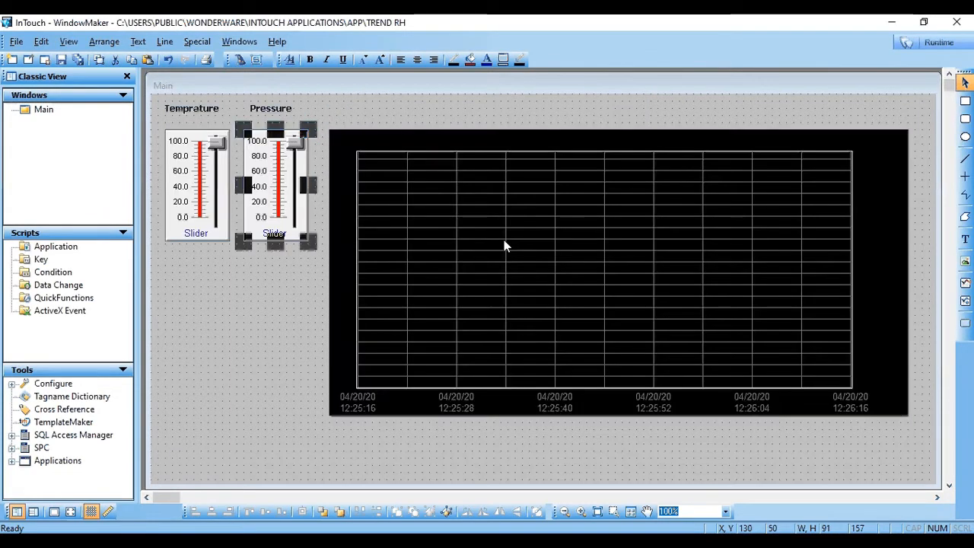
Open the 16-pen trend chart's configuration and name the object LiveTrend
left_click(504, 244)
double_click(504, 242)
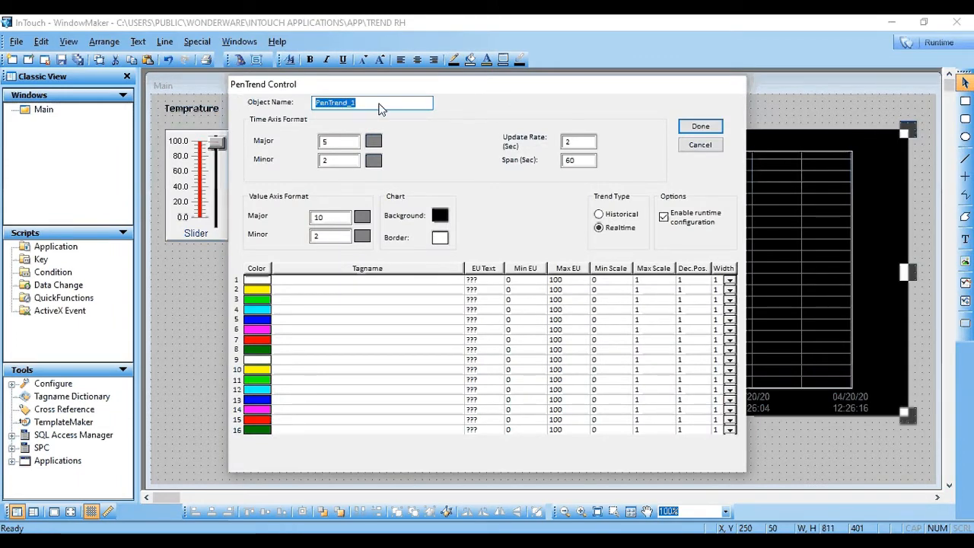
type("Liv")
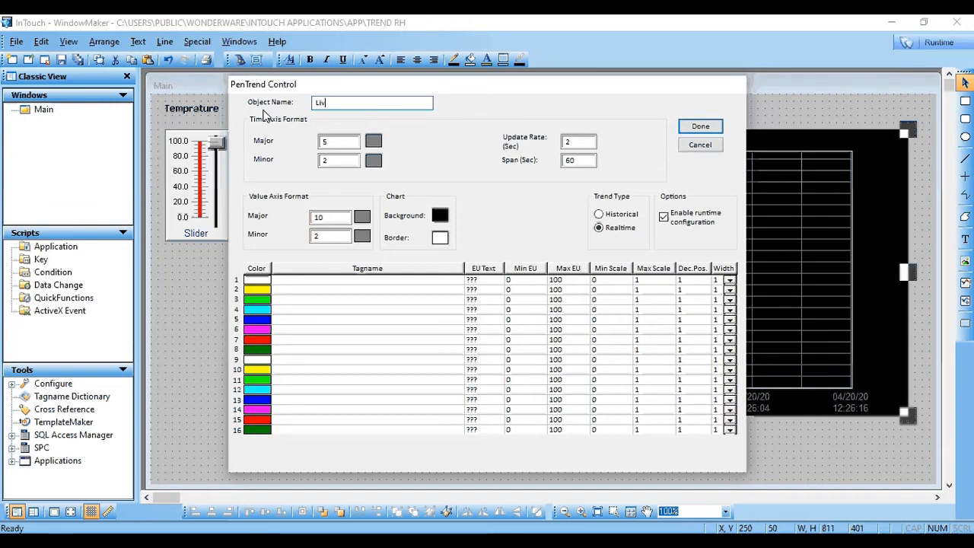
type("eTrend")
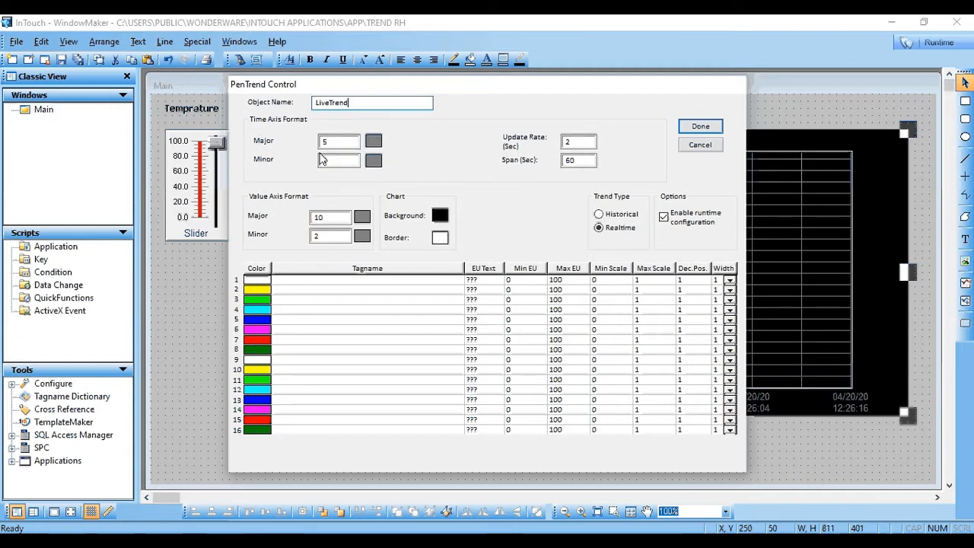
Set the trend's update rate to 1 second and span to 30 seconds, and change the chart background to dark gray
key("Tab")
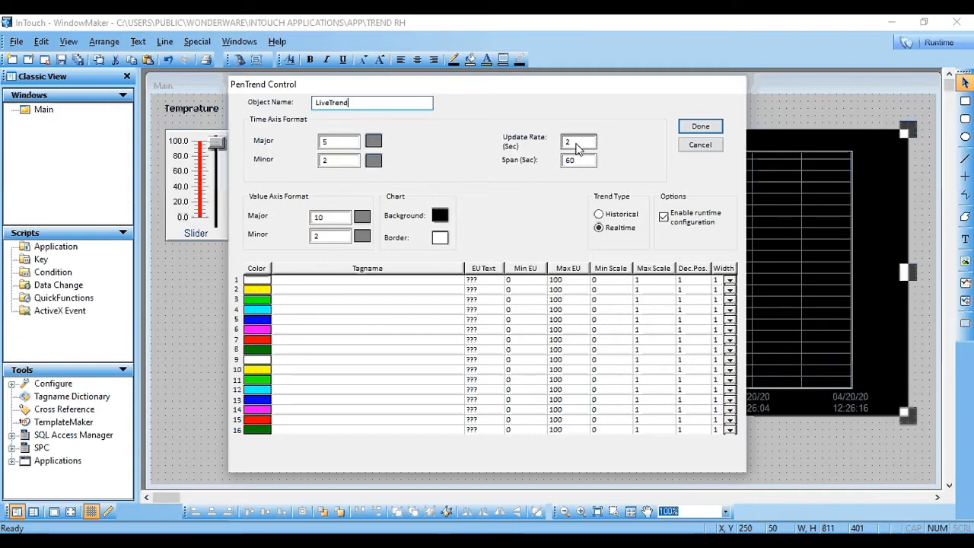
type("1")
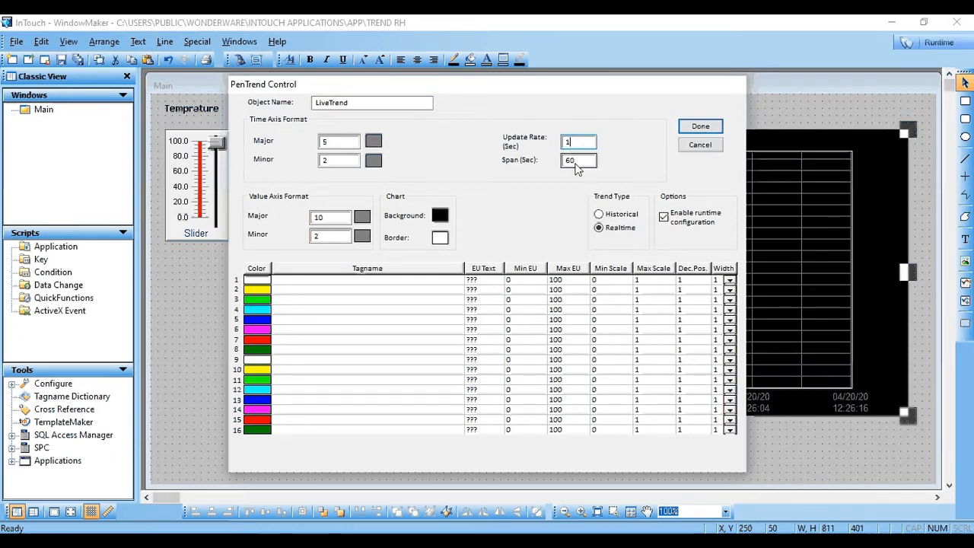
key("Tab")
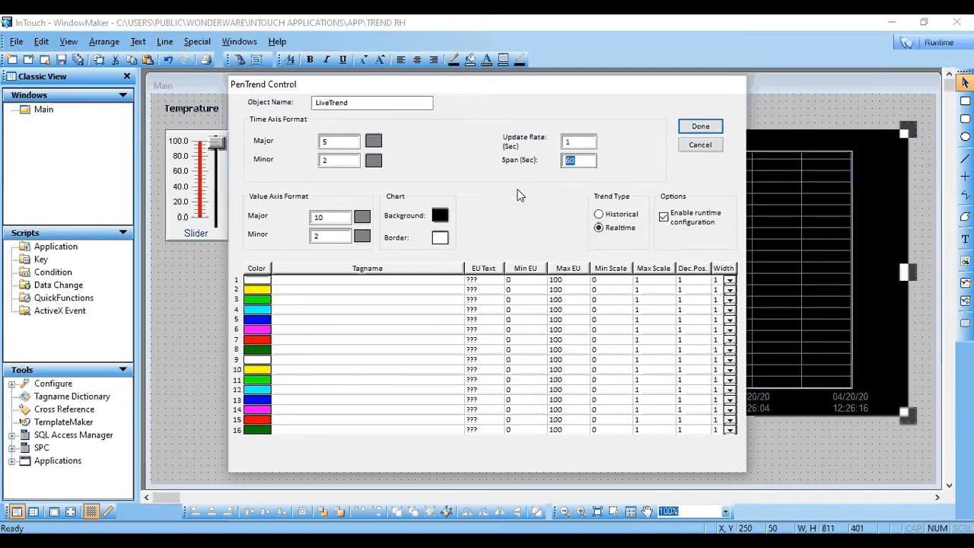
type("30")
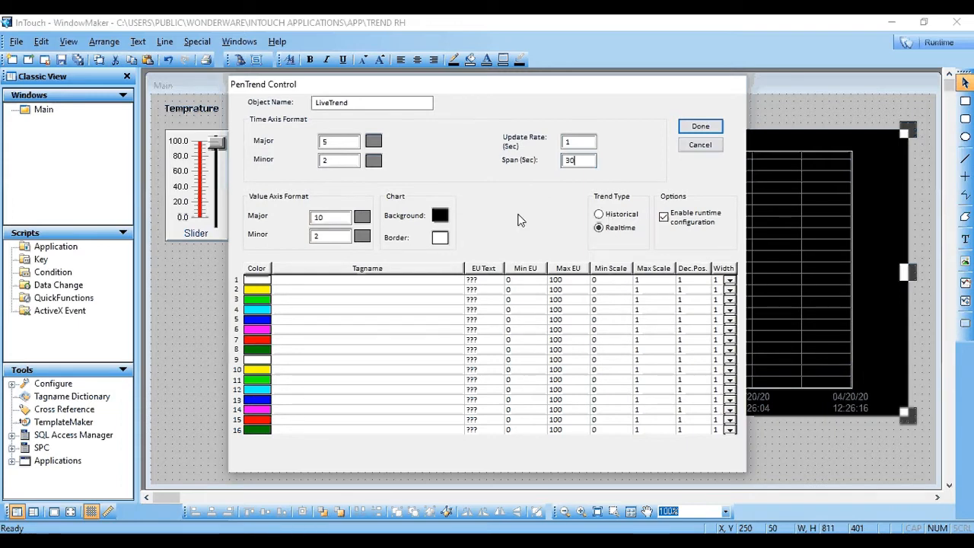
left_click(438, 216)
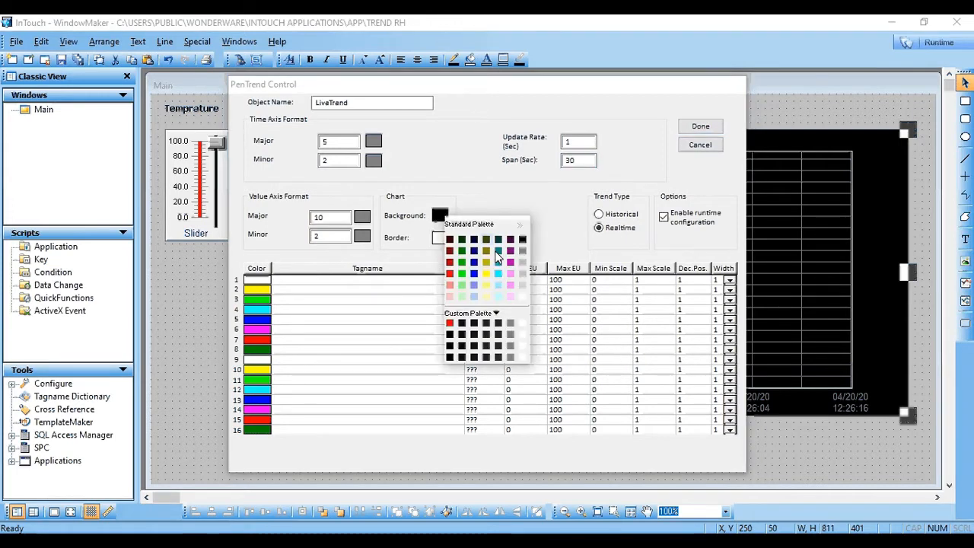
left_click(523, 250)
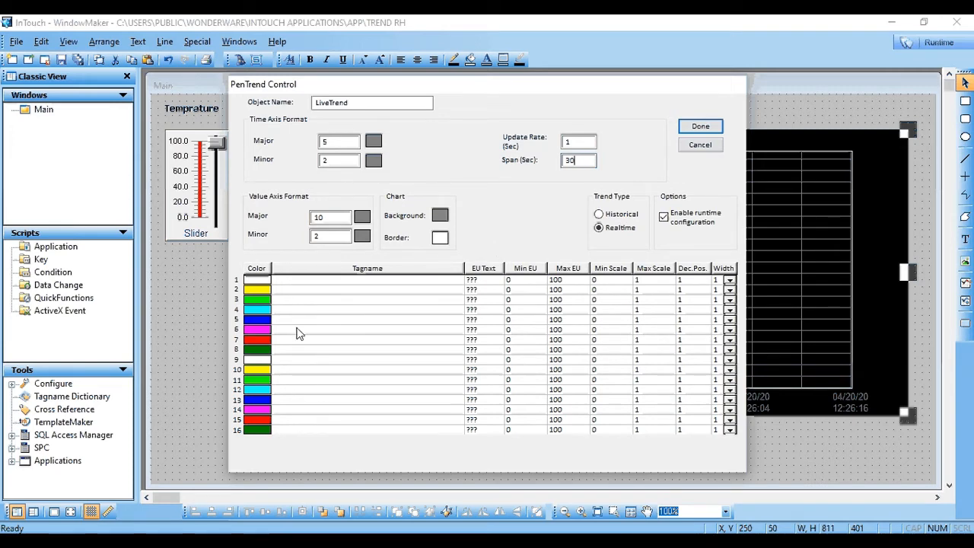
Assign tag SL1 to the yellow pen 2 and SL2 to the green pen 3, then apply the trend configuration
left_click(260, 289)
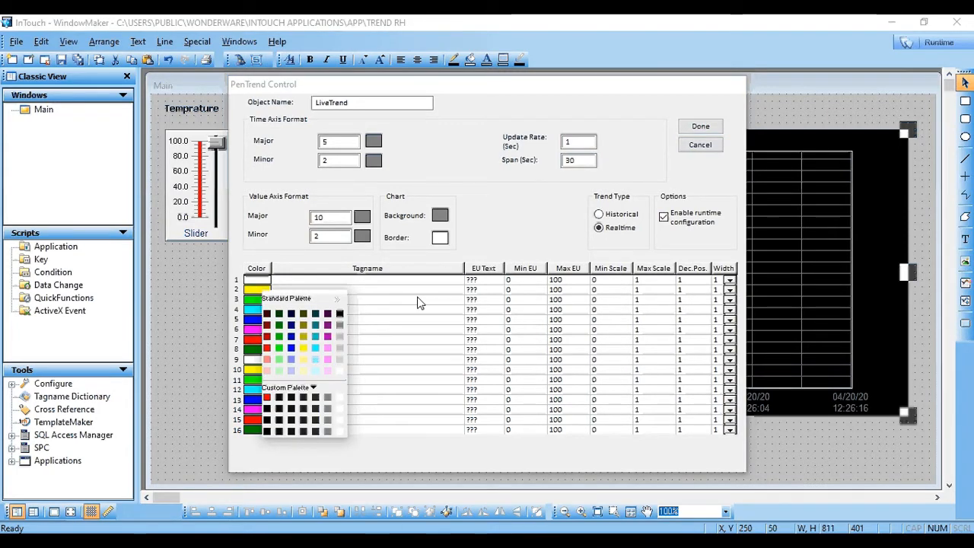
left_click(316, 295)
left_click(307, 296)
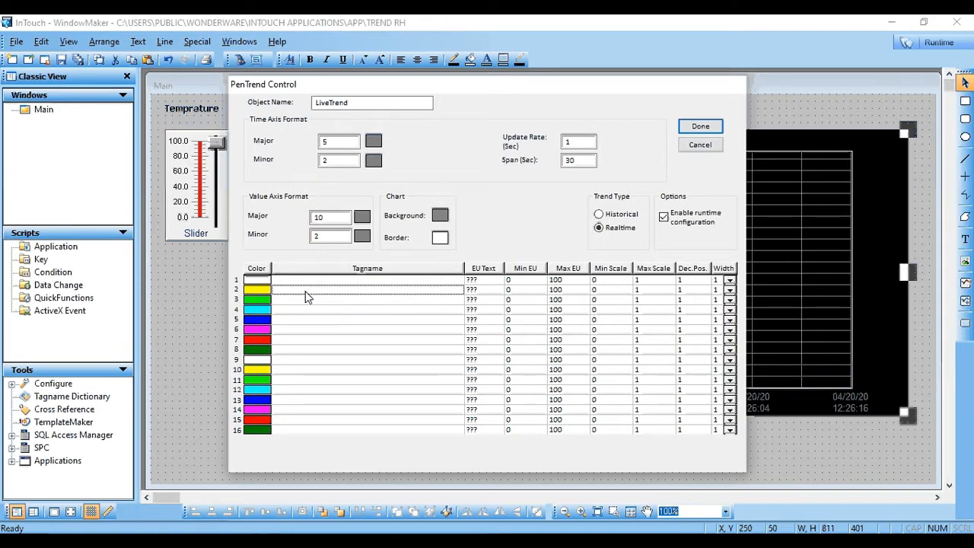
type("S")
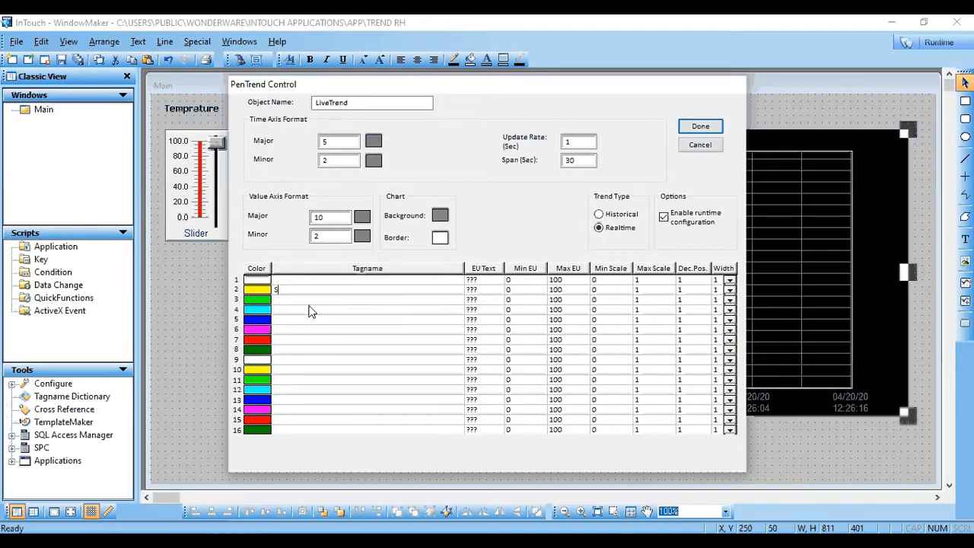
type("L1")
key("Return")
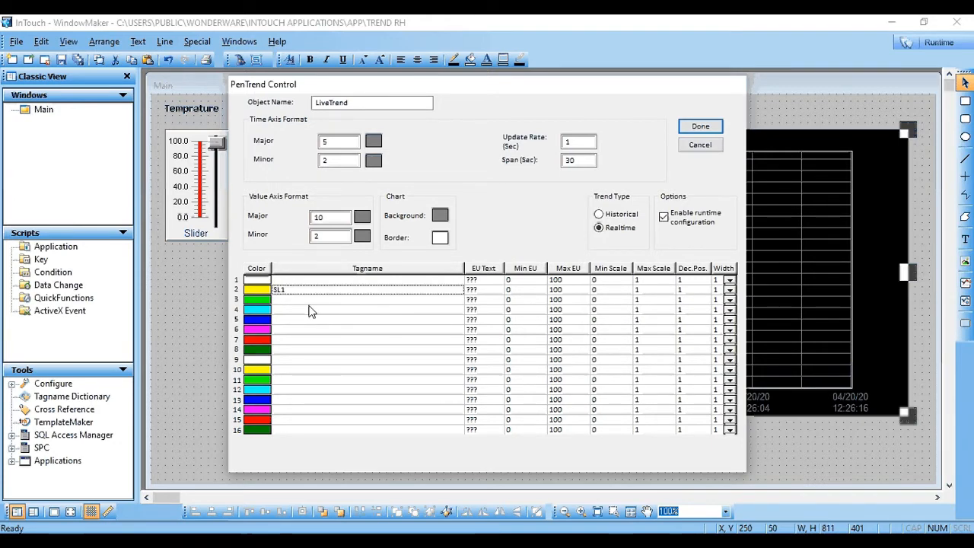
key("Down")
type("S")
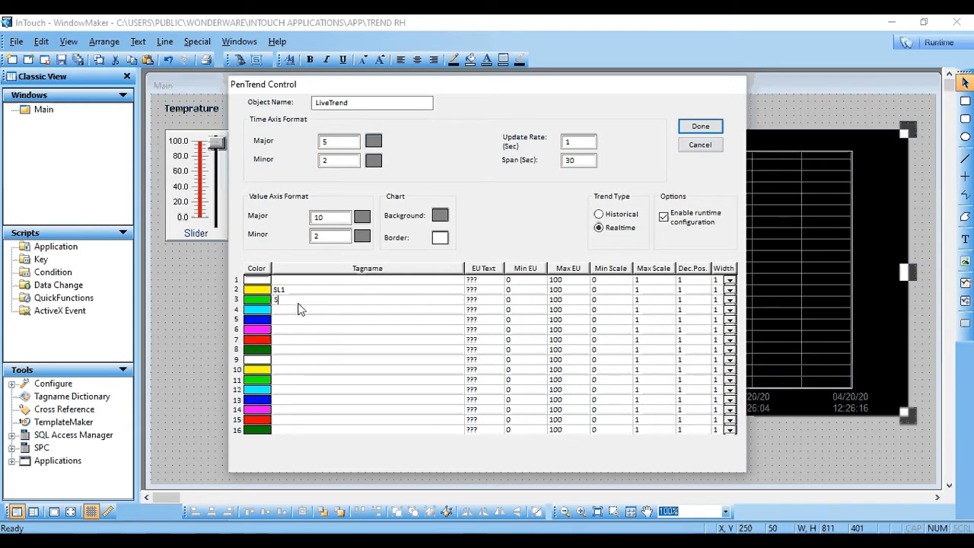
type("L2")
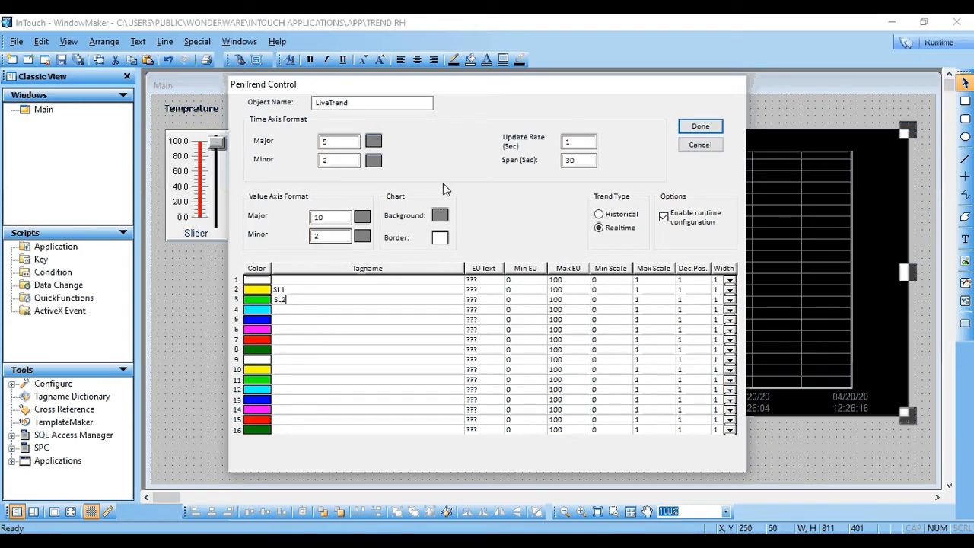
left_click(700, 127)
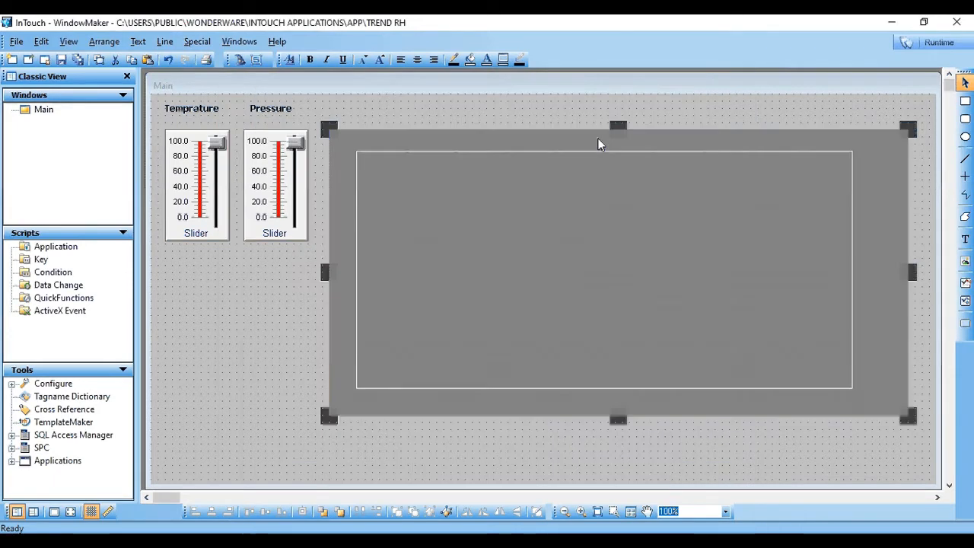
left_click(451, 113)
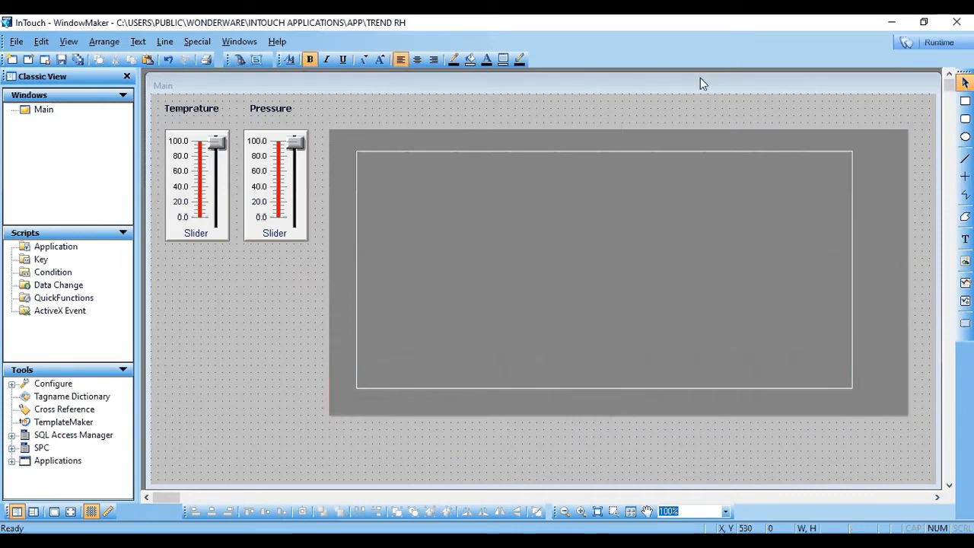
Switch to runtime in WindowViewer and raise the Temprature slider, followed by the Pressure slider, to about 83 each
left_click(937, 45)
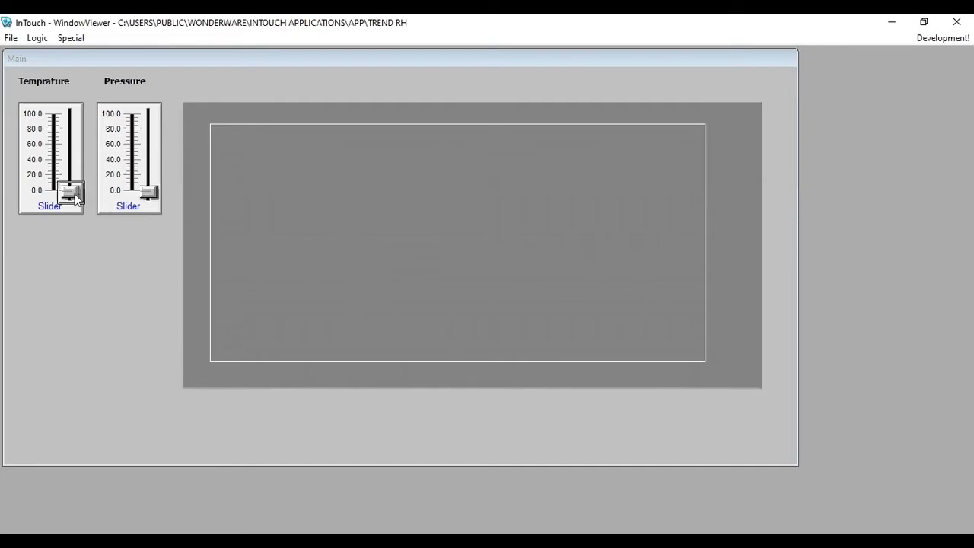
left_click_drag(75, 196, 76, 169)
left_click_drag(77, 149, 77, 125)
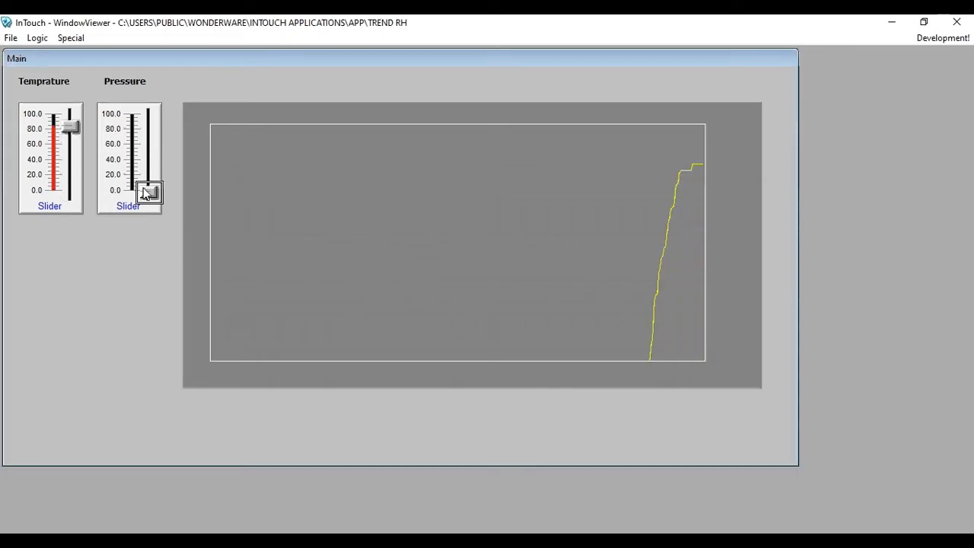
left_click_drag(150, 194, 144, 125)
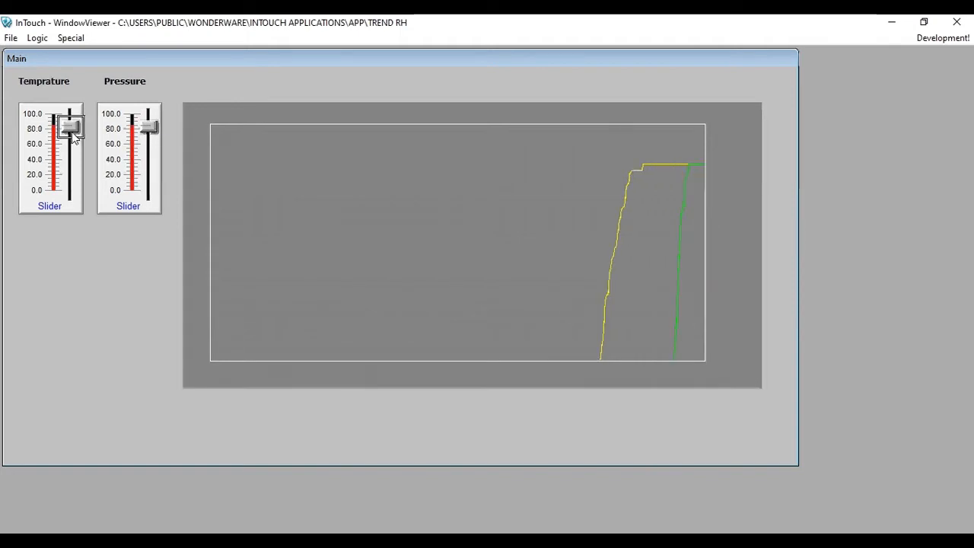
Test the live trend by swinging Temprature down to about 12 and up to about 97, and Pressure between about 10 and 80, ending near 5
left_click_drag(72, 130, 75, 175)
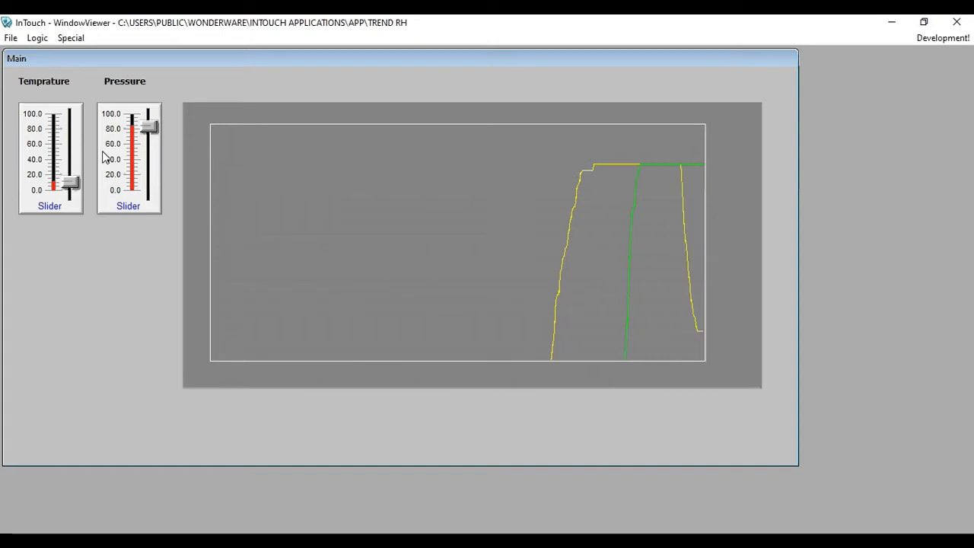
left_click(149, 127)
left_click_drag(150, 131, 153, 146)
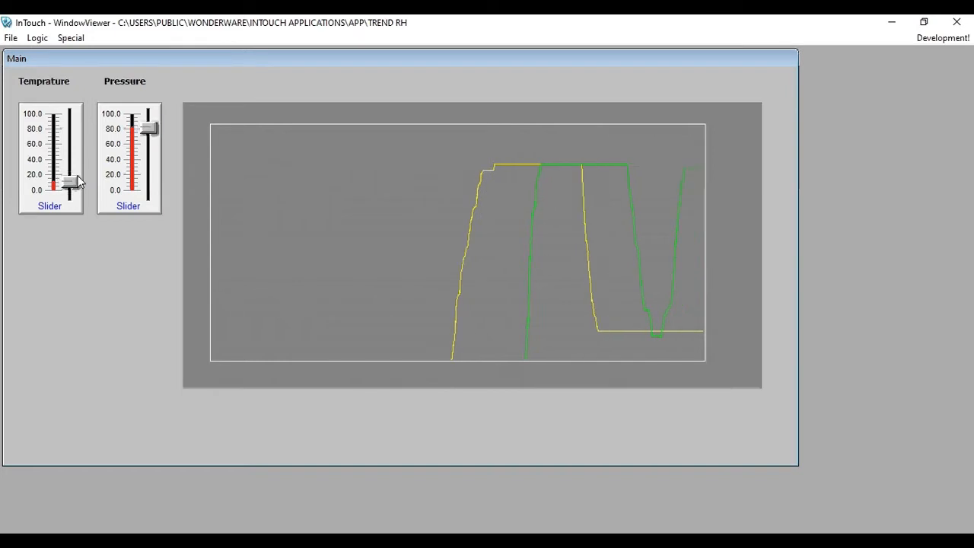
left_click_drag(70, 183, 72, 113)
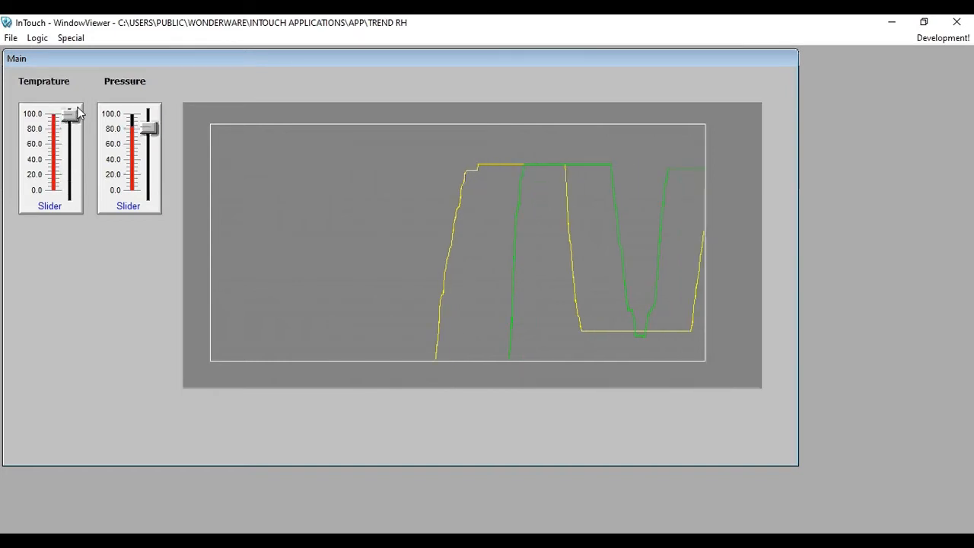
left_click_drag(149, 130, 148, 189)
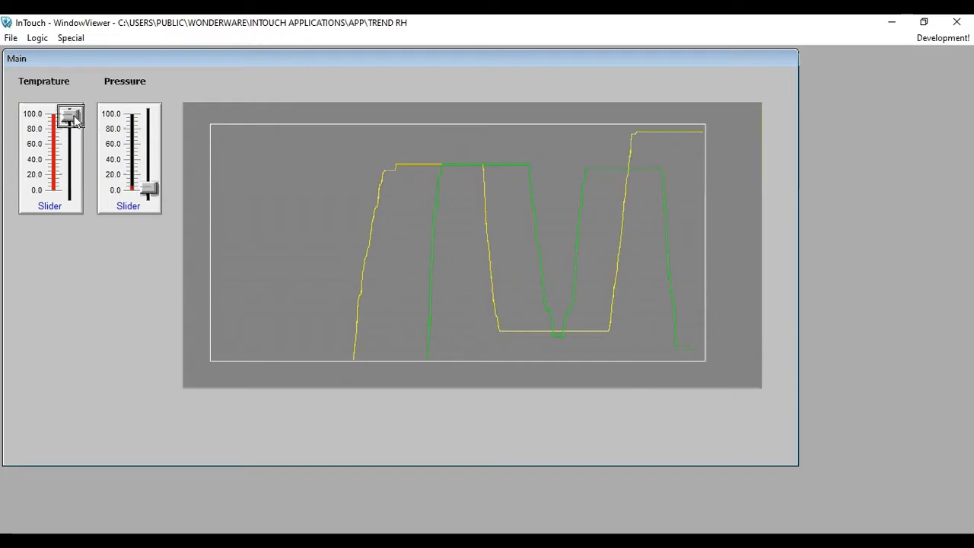
Vary both sliders again to plot more peaks and dips, leaving Temprature at about 78 and Pressure at about 15
mouse_move(76, 120)
left_mouse_down()
mouse_move(80, 189)
mouse_move(74, 121)
left_mouse_up()
left_click_drag(152, 187, 142, 125)
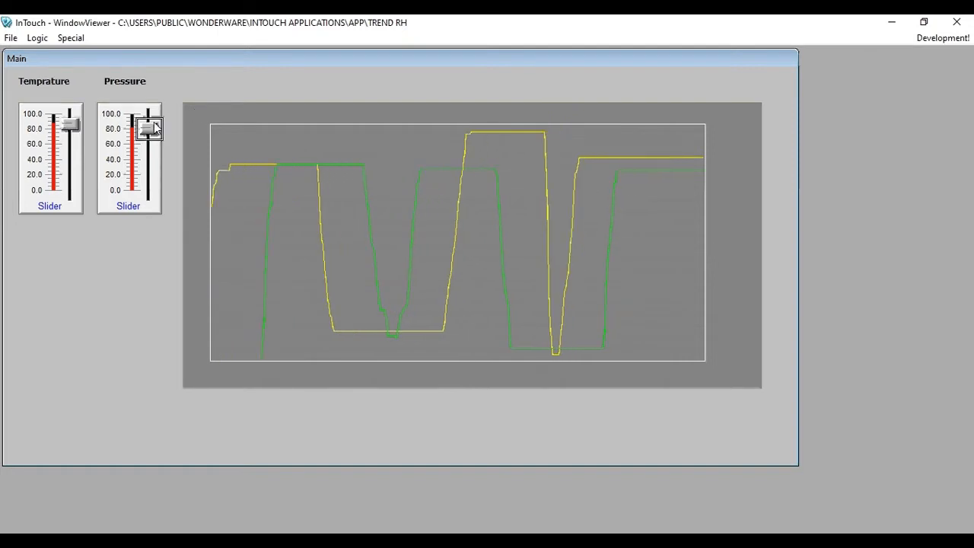
left_click_drag(152, 128, 152, 181)
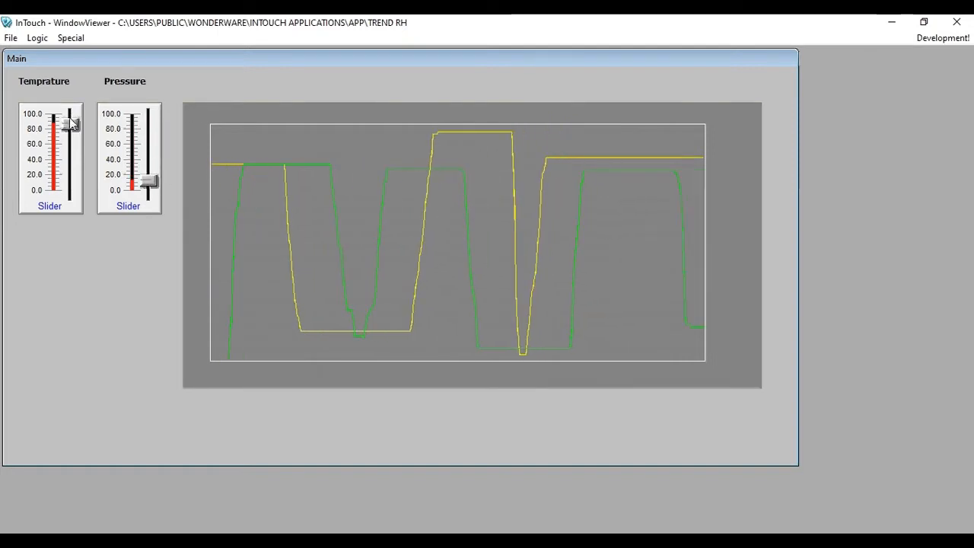
mouse_move(70, 120)
left_mouse_down()
mouse_move(69, 169)
mouse_move(69, 124)
left_mouse_up()
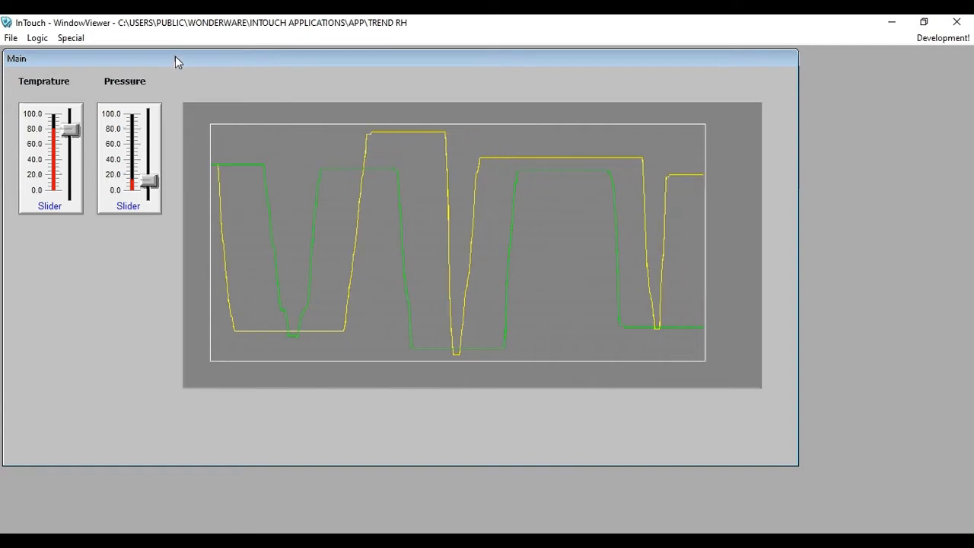
Switch back to development in WindowMaker and create a new window named Hist
left_click(940, 40)
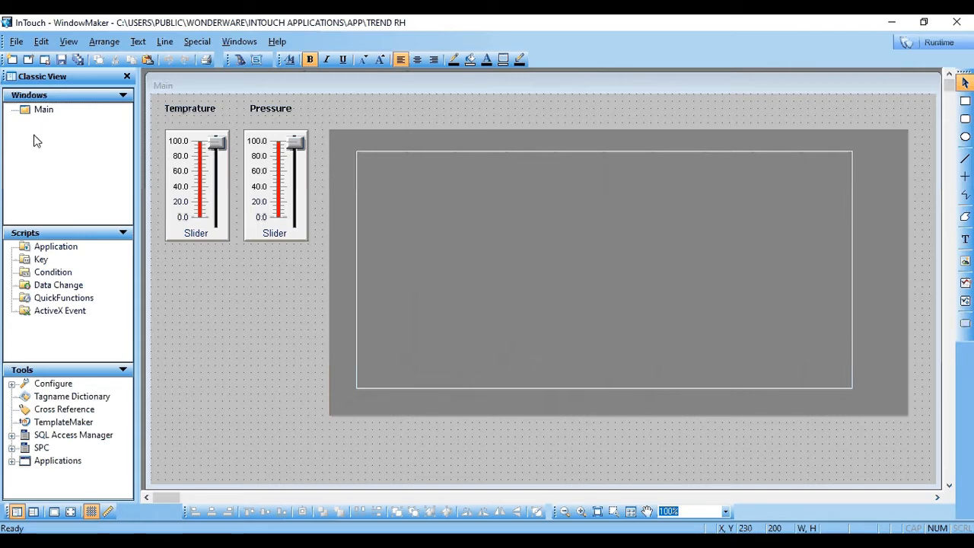
left_click(17, 43)
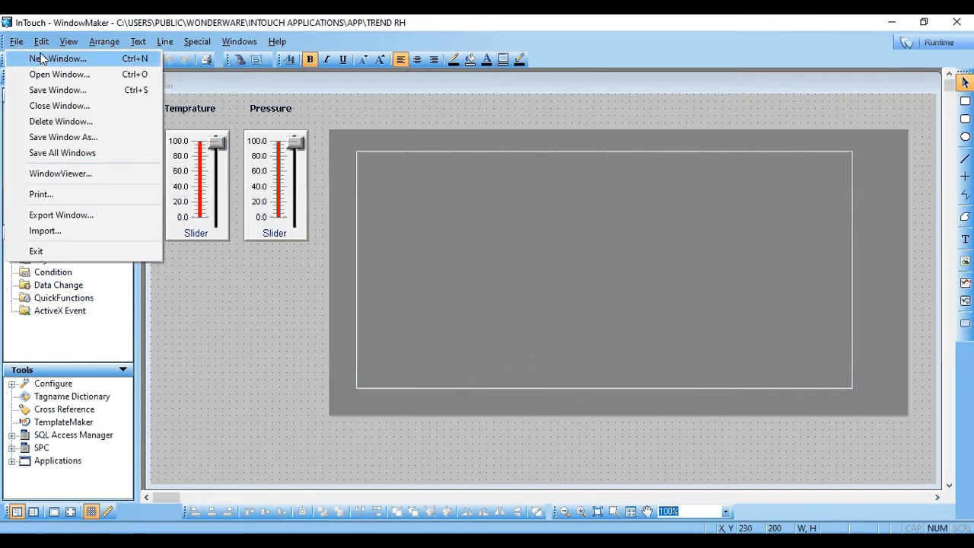
left_click(45, 60)
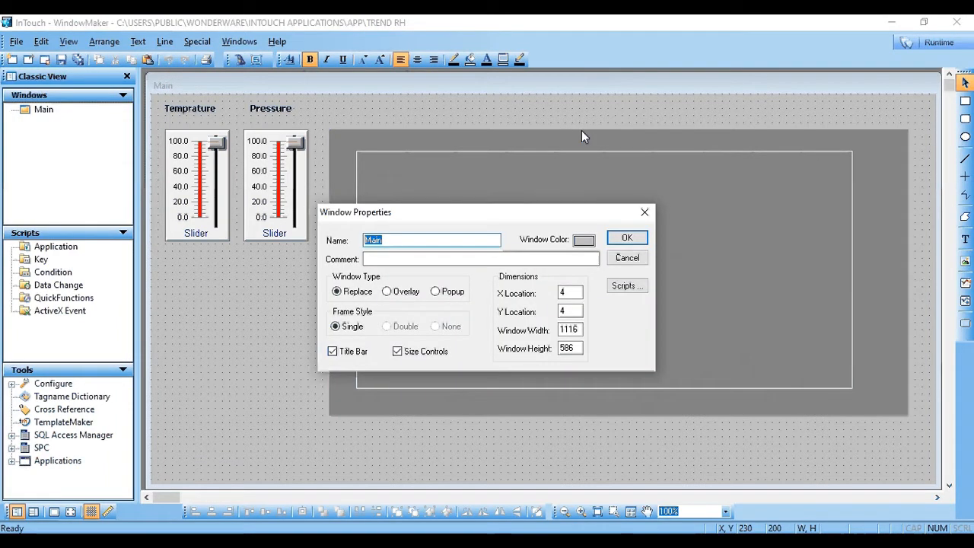
type("Hist")
left_click(626, 238)
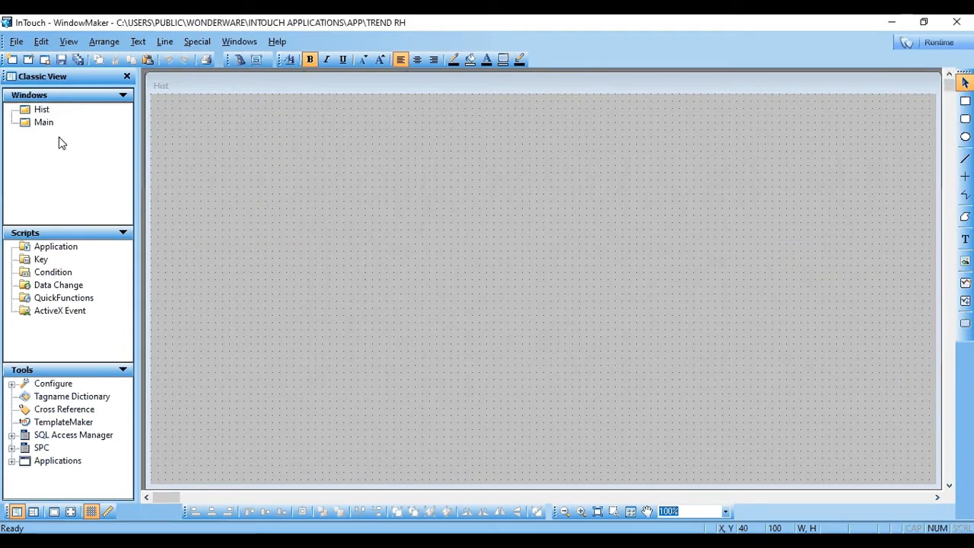
Change the Hist window's type to Overlay in its window properties
left_click(44, 122)
left_click(41, 110)
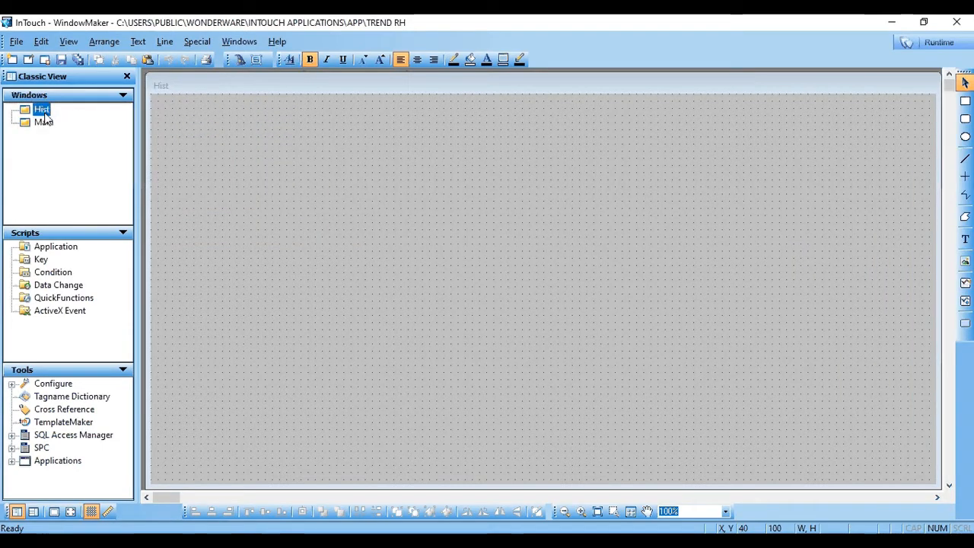
right_click(44, 112)
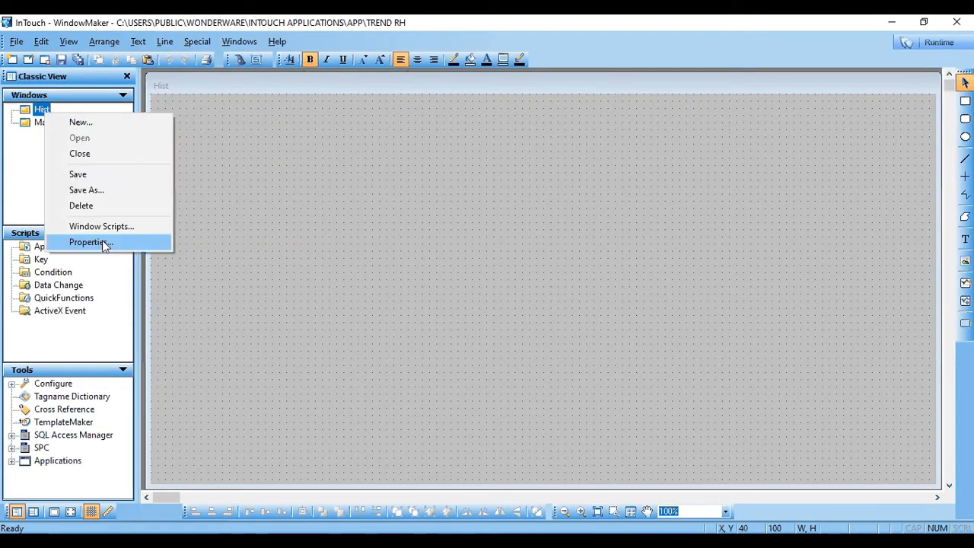
left_click(104, 242)
left_click(387, 292)
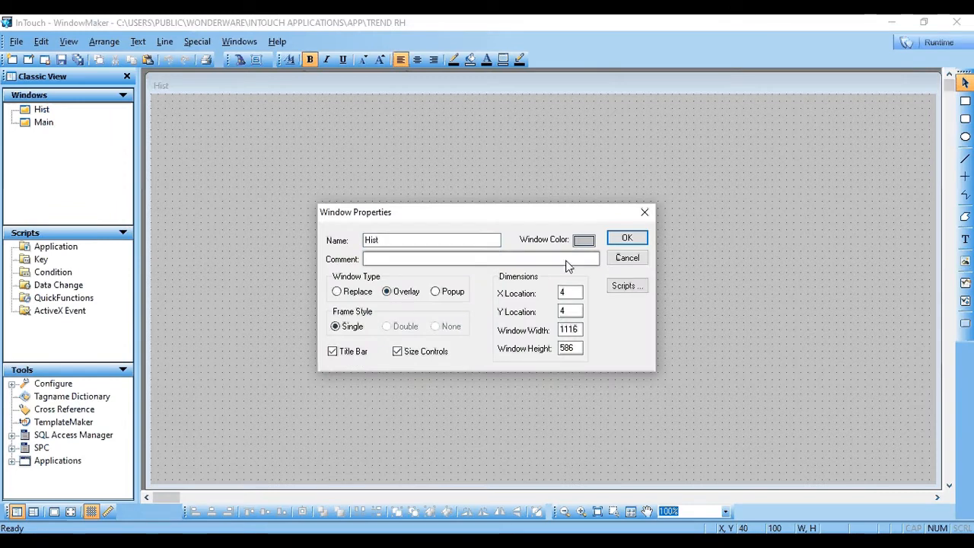
left_click(626, 240)
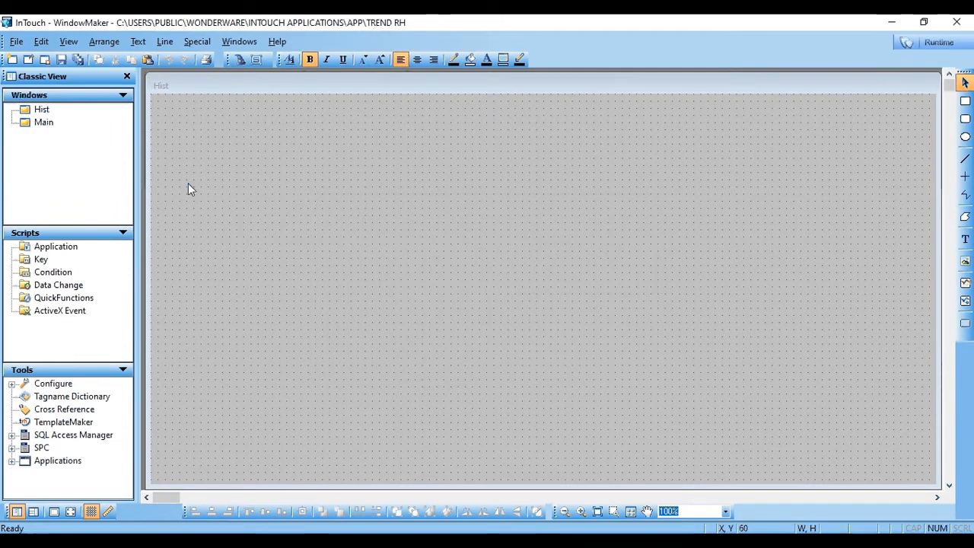
In the Main window, draw a button about 170 by 50 below the sliders and label it History
double_click(44, 122)
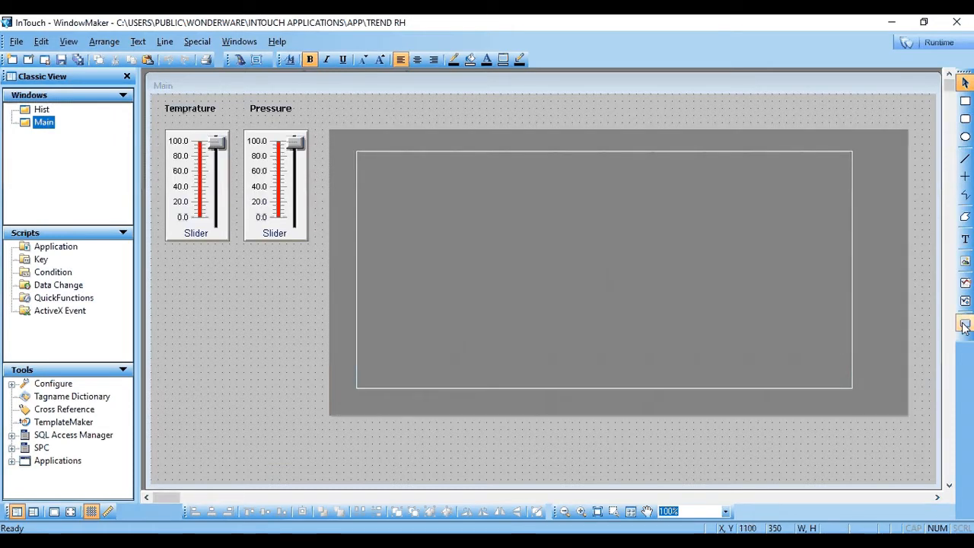
left_click(964, 325)
left_click_drag(179, 331, 290, 363)
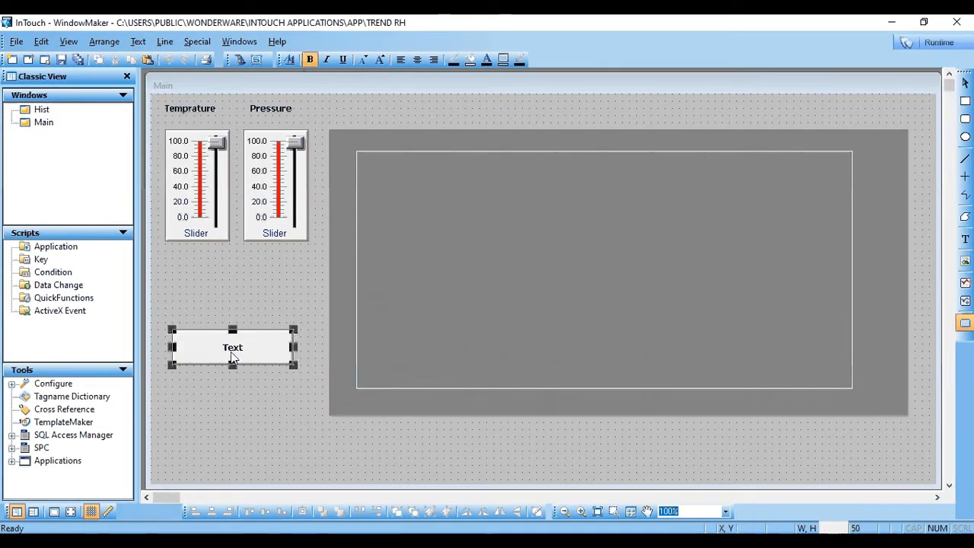
right_click(229, 353)
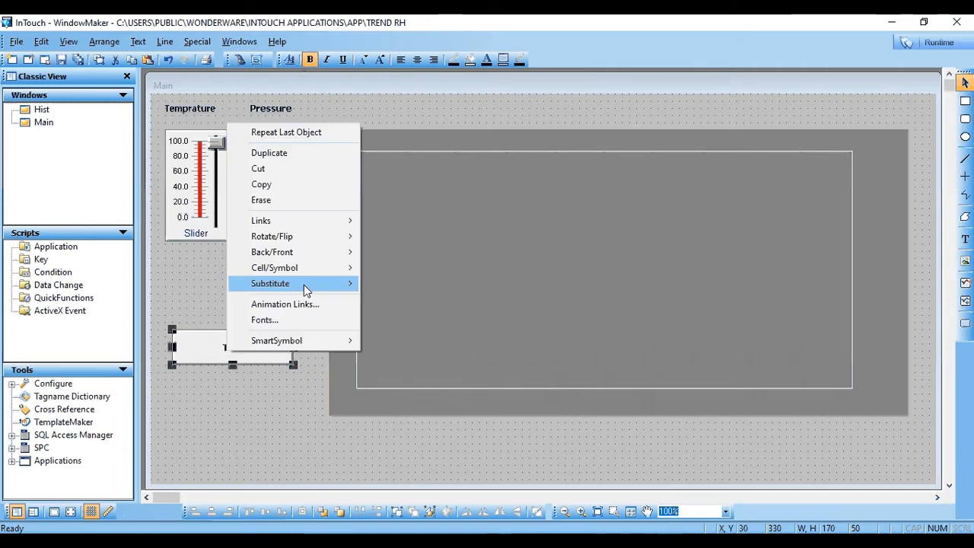
mouse_move(304, 284)
left_click(384, 304)
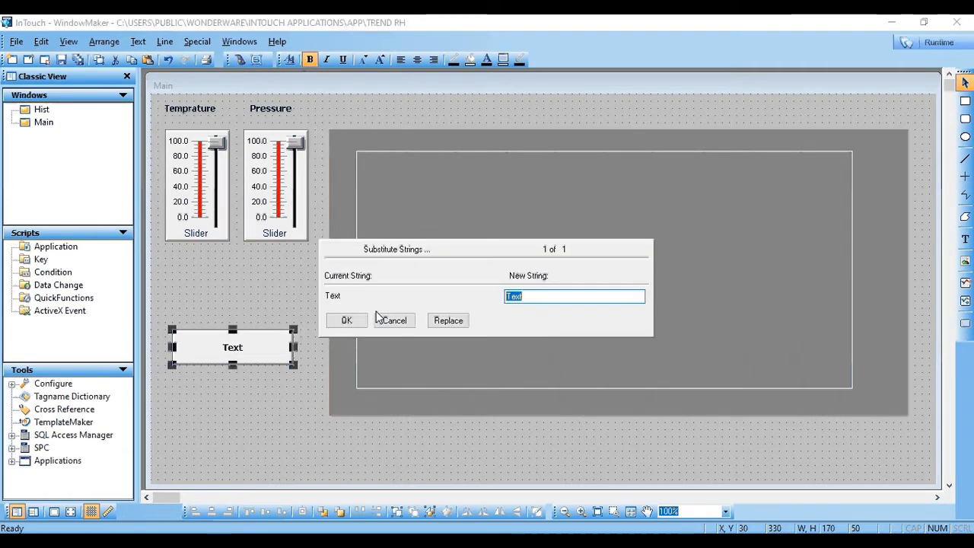
type("History")
key("Return")
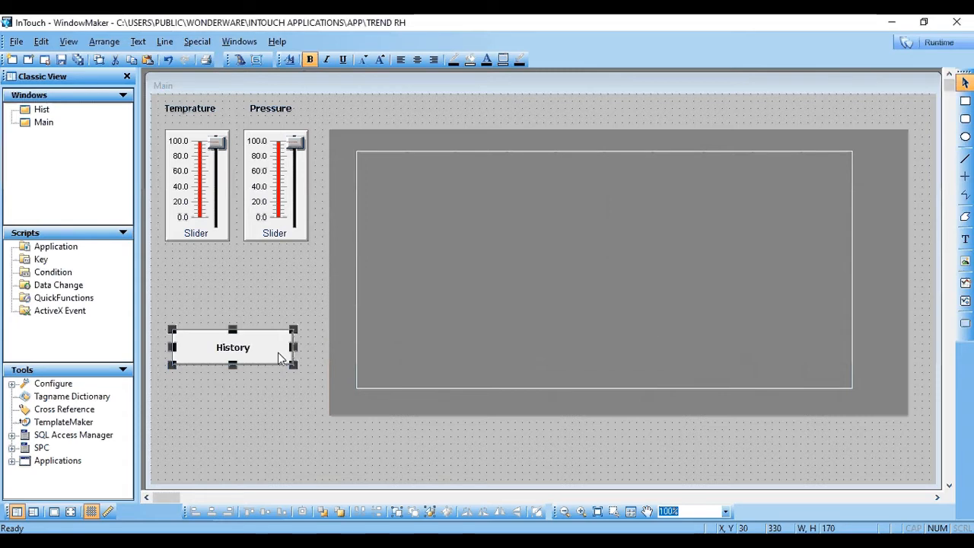
Give the History button a Show Window link that opens the Hist window
double_click(278, 352)
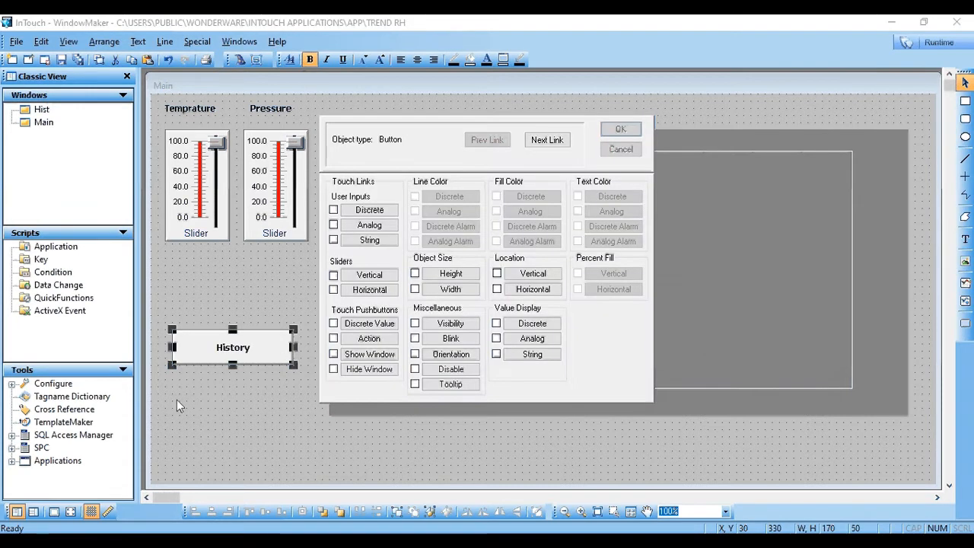
left_click(333, 354)
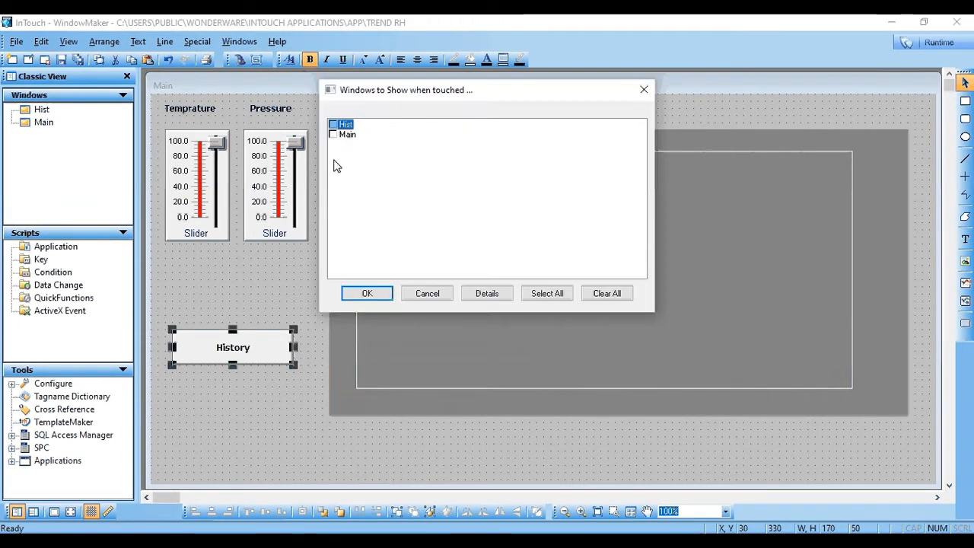
left_click(333, 124)
left_click(368, 293)
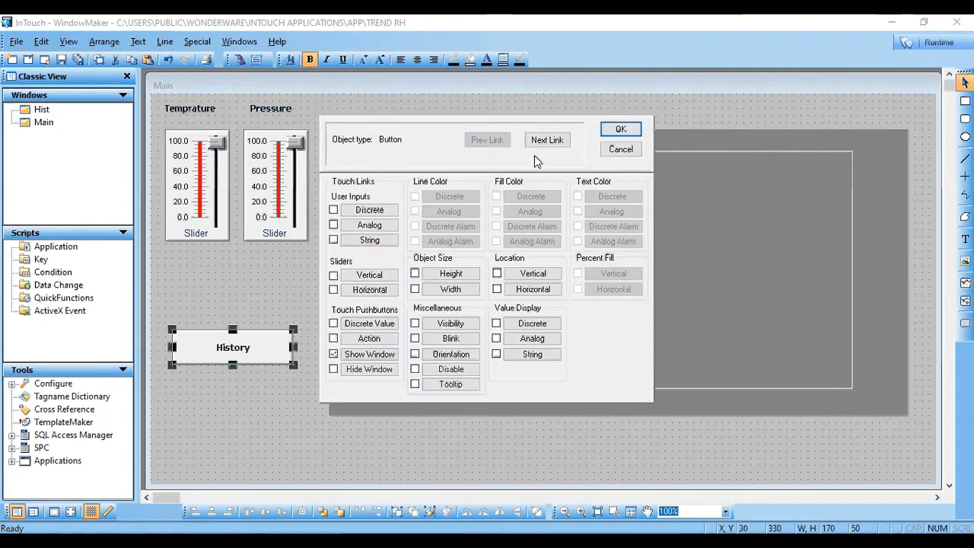
left_click(621, 129)
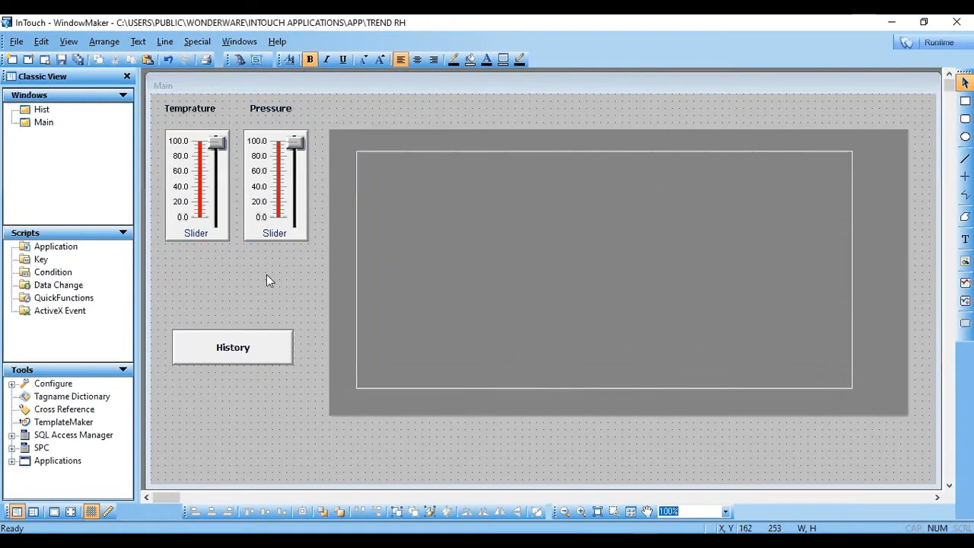
Open the Hist window and place a Hist Trend w/Scooters and Scale wizard in it
left_click(44, 124)
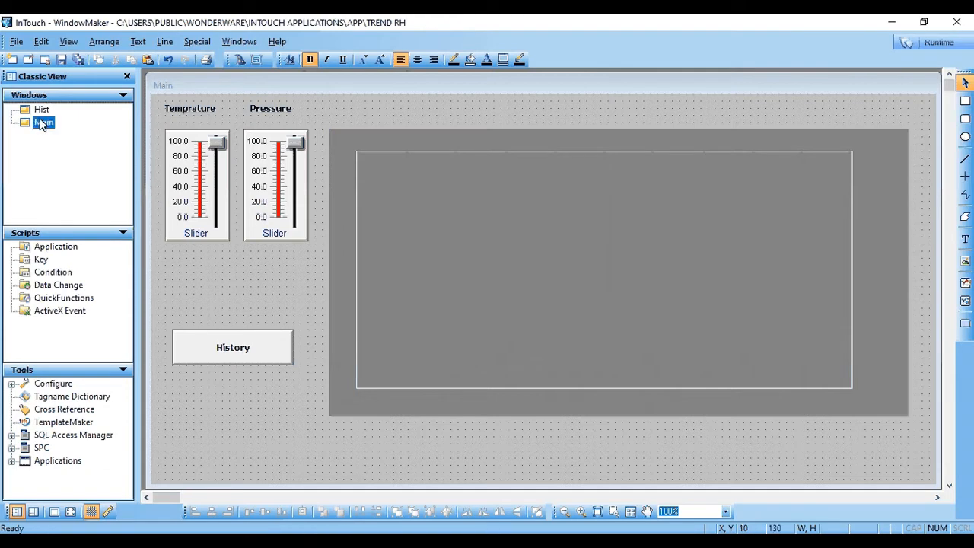
double_click(41, 109)
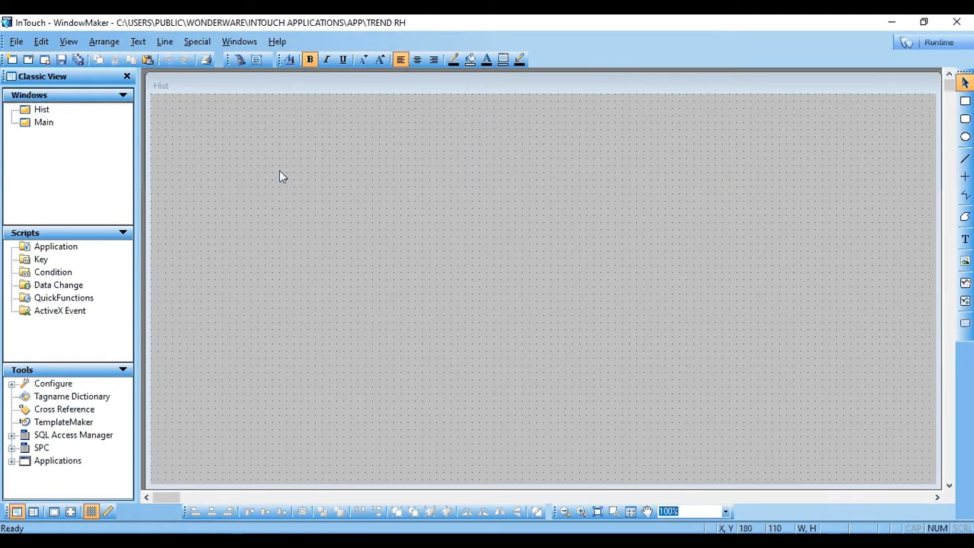
left_click(240, 59)
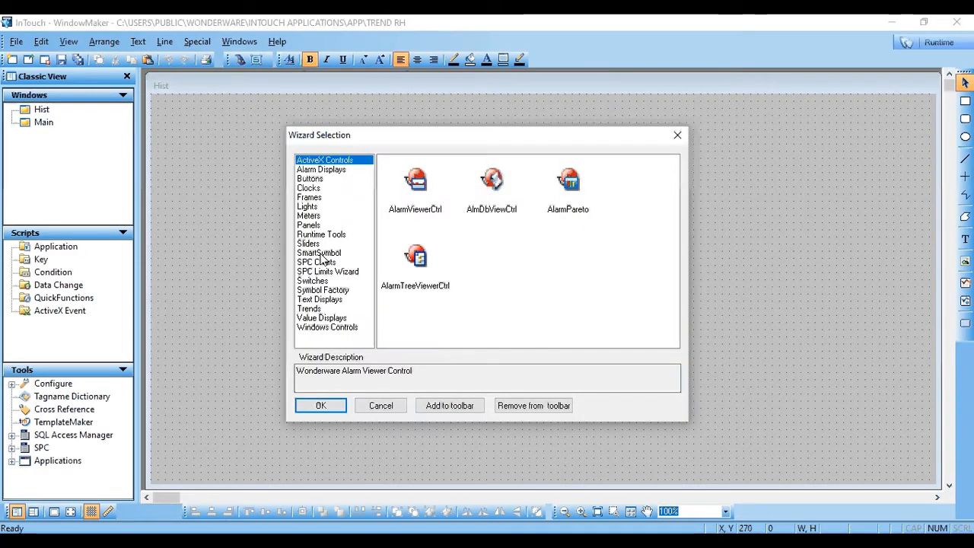
left_click(320, 308)
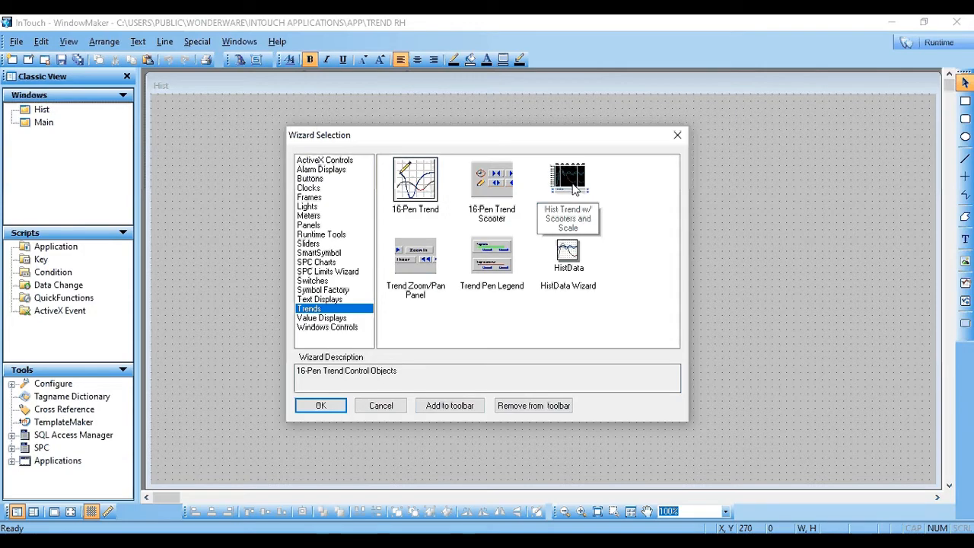
left_click(569, 228)
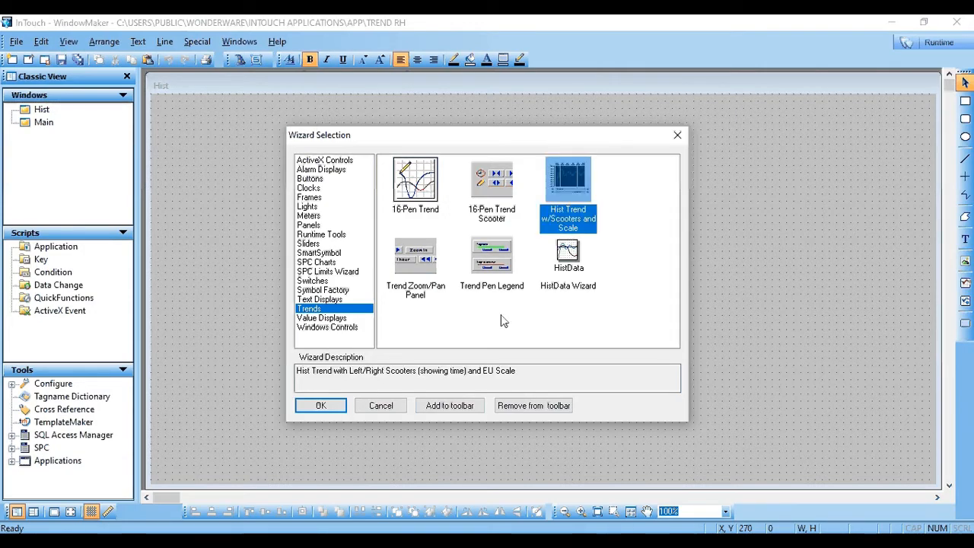
left_click(323, 408)
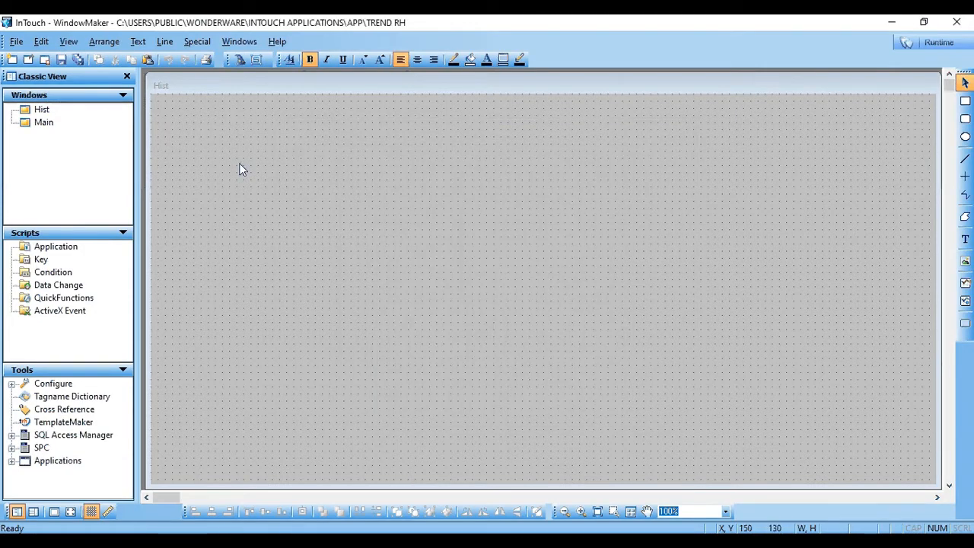
left_click(266, 197)
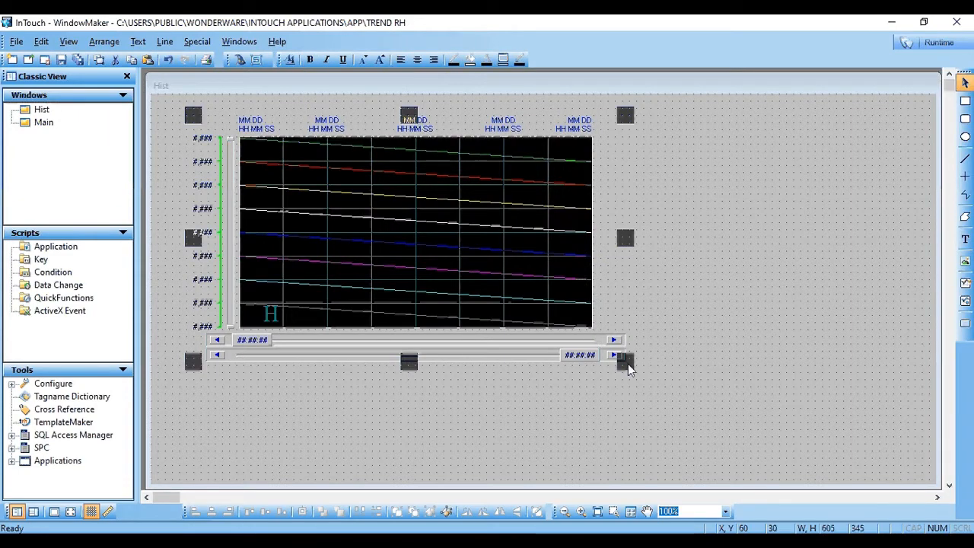
Enlarge the historical trend to about 790 by 450 and move it to about X 240, Y 10
left_click_drag(628, 363, 764, 432)
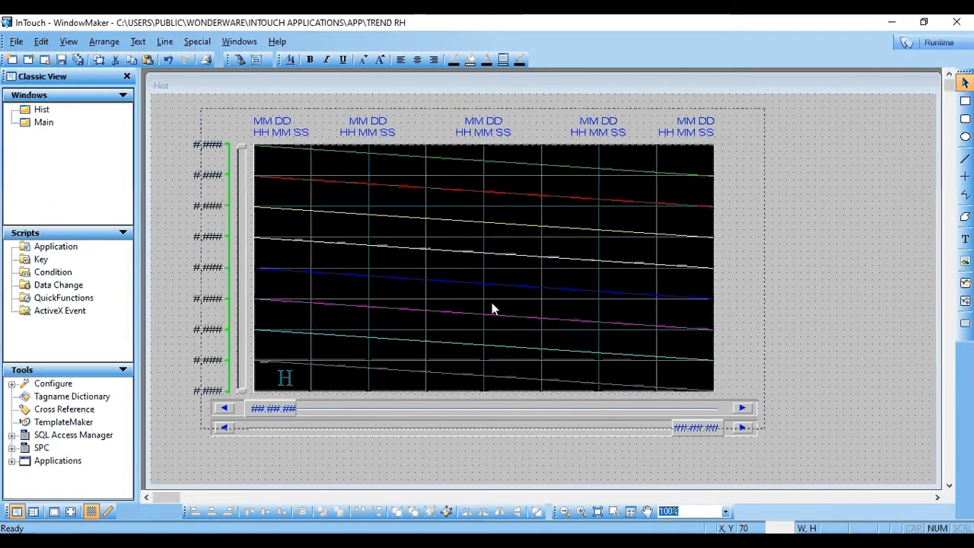
left_click_drag(492, 303, 509, 295)
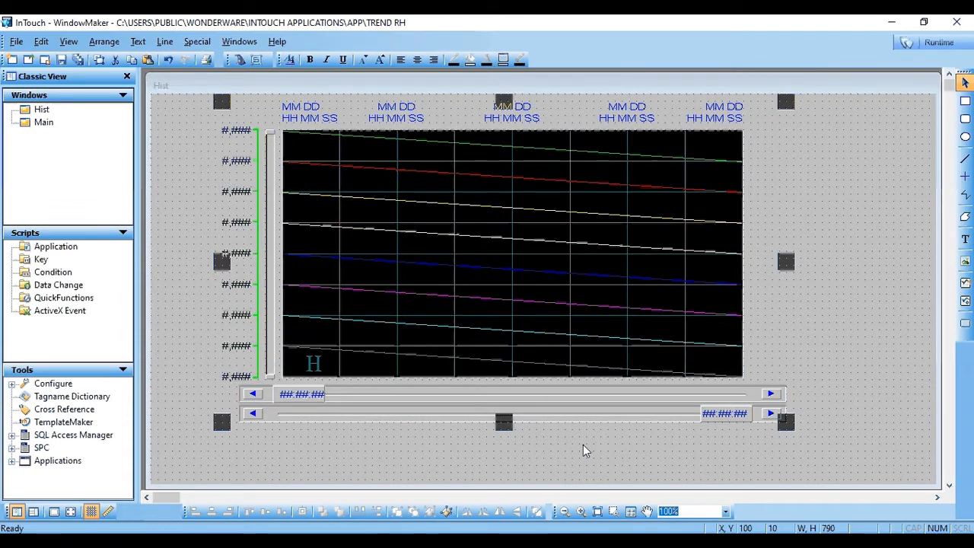
left_click_drag(537, 262, 637, 265)
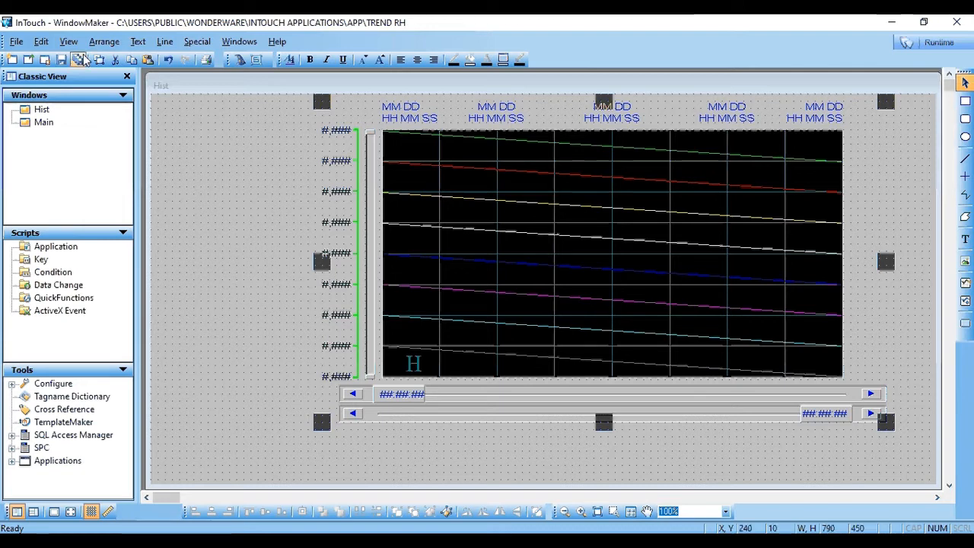
Insert a Trend Zoom/Pan Panel wizard below the historical trend
left_click(241, 60)
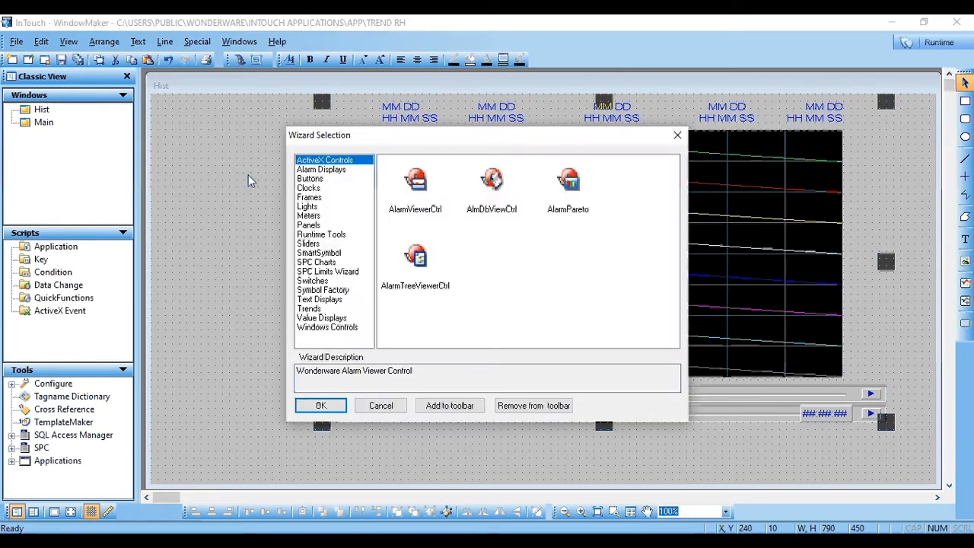
left_click(310, 309)
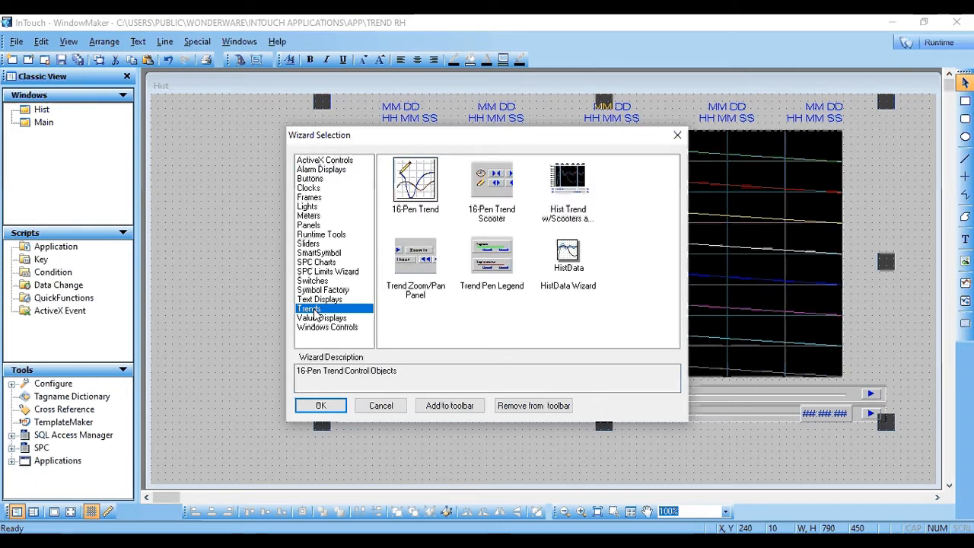
left_click(415, 262)
left_click(320, 405)
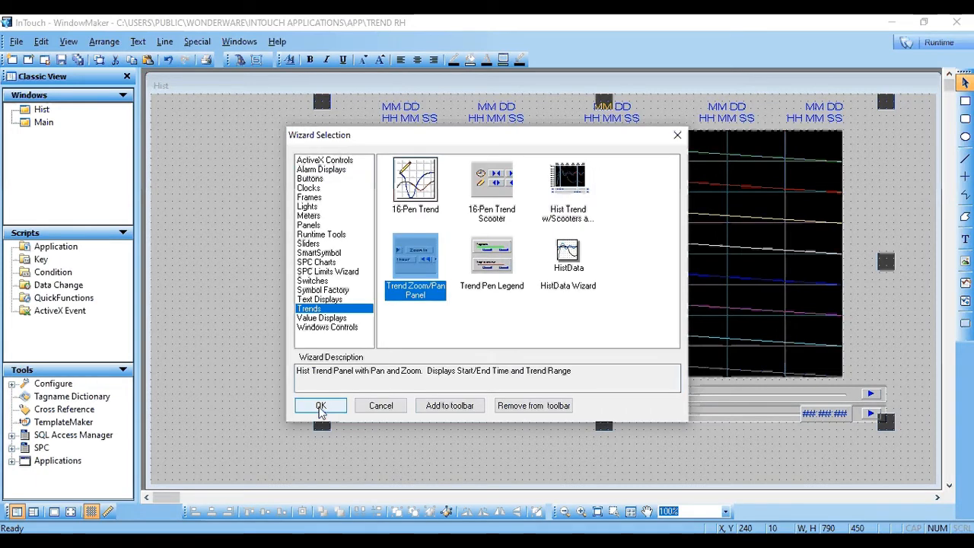
left_click(333, 444)
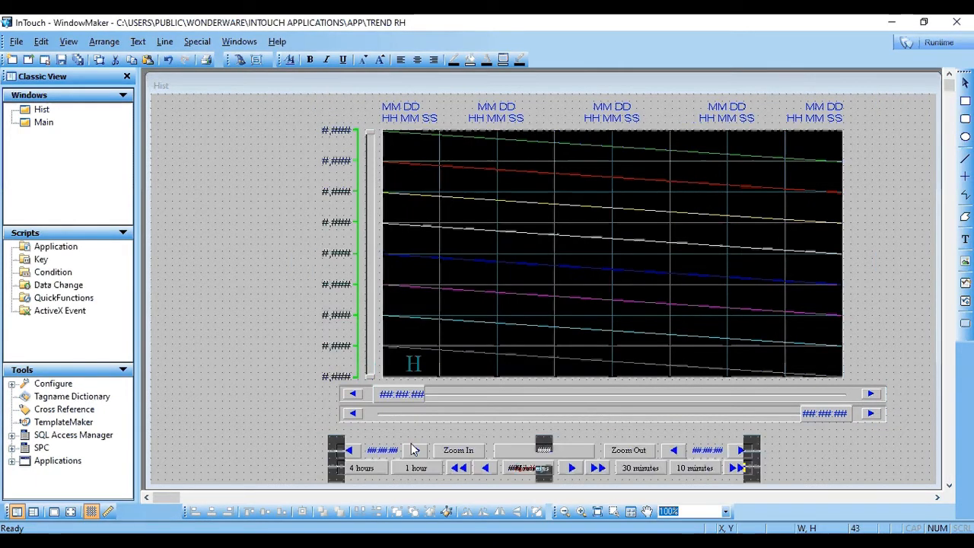
Stretch the zoom/pan panel to about 730 by 54 and align it directly beneath the trend's scooters
left_click_drag(757, 480, 854, 461)
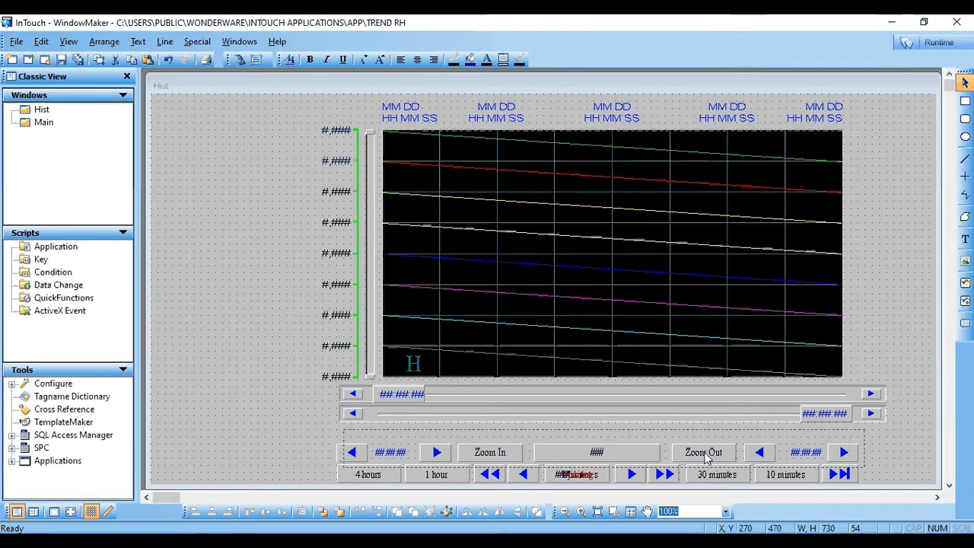
left_click_drag(706, 454, 720, 440)
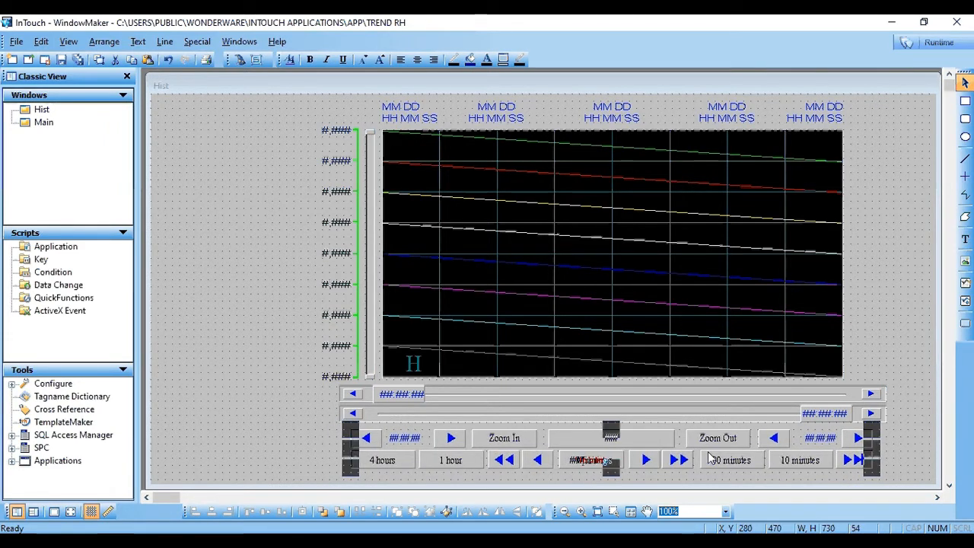
left_click(336, 369)
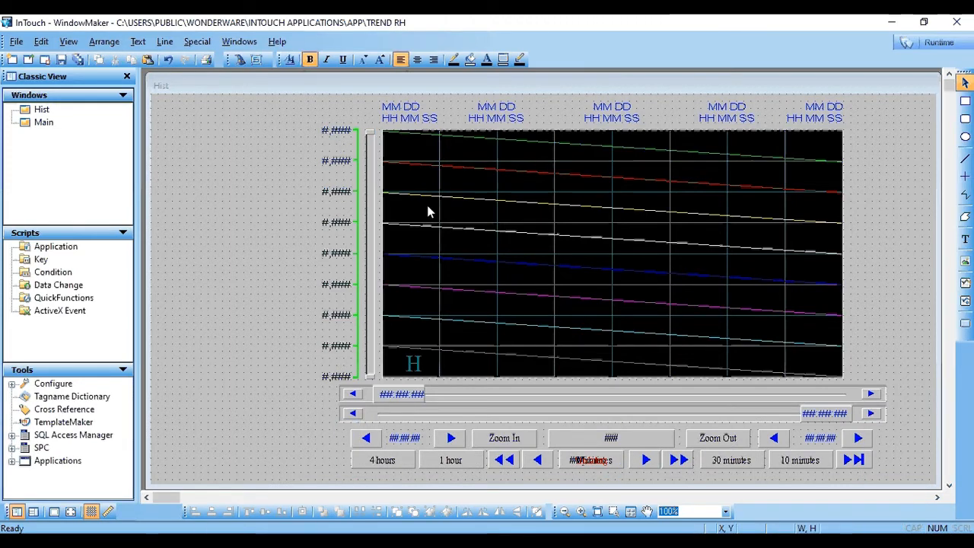
Assign the tag XX as the historical trend chart's Hist Trend and YY as its Pen Scale
left_click(449, 199)
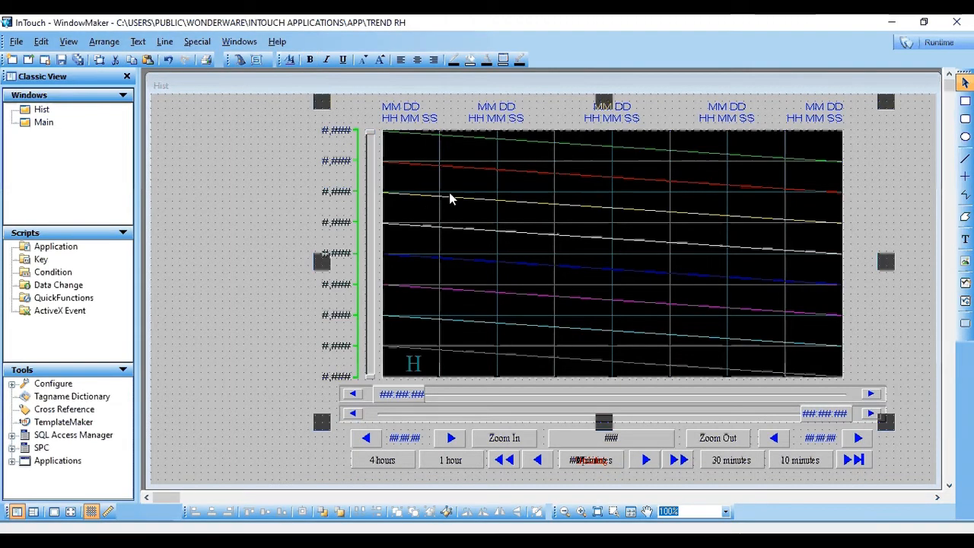
double_click(449, 200)
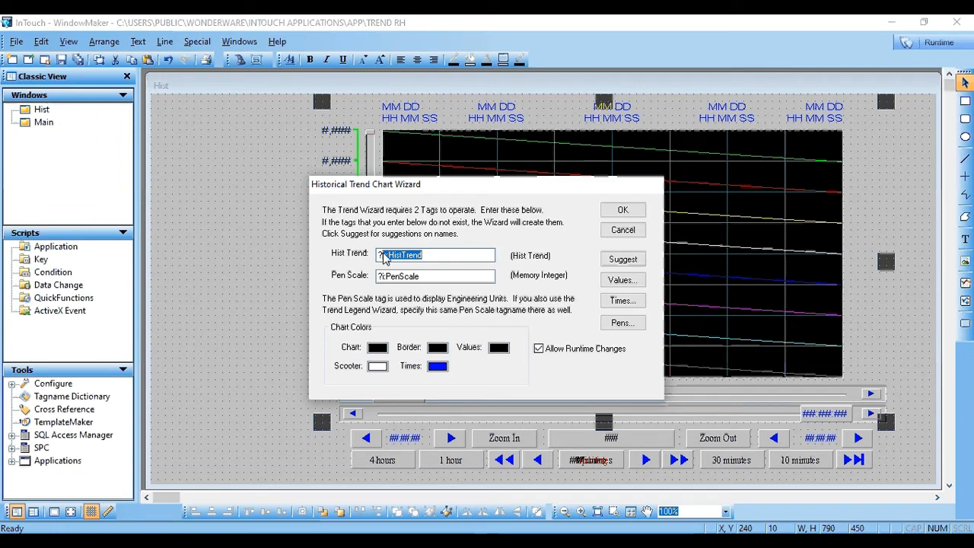
left_click(622, 259)
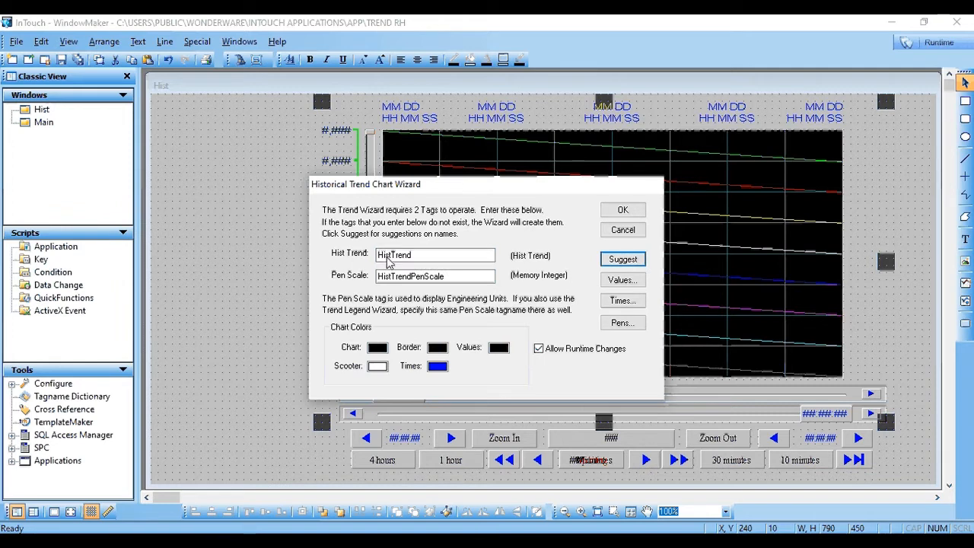
double_click(431, 258)
type("XX")
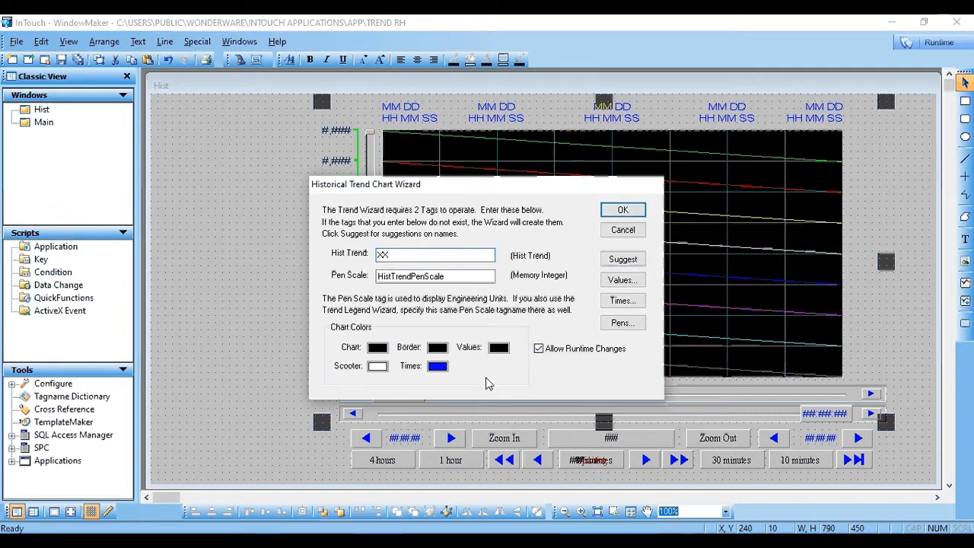
key("Tab")
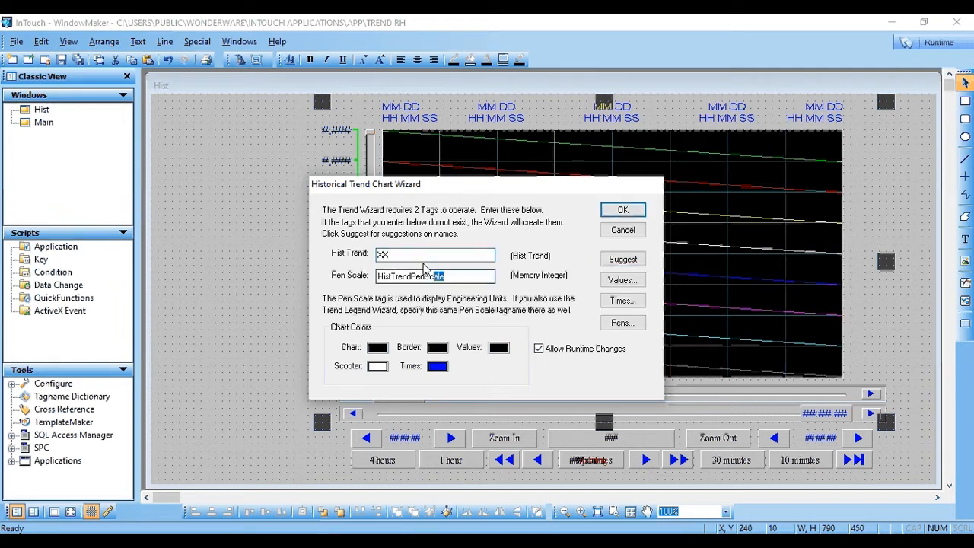
type("YY")
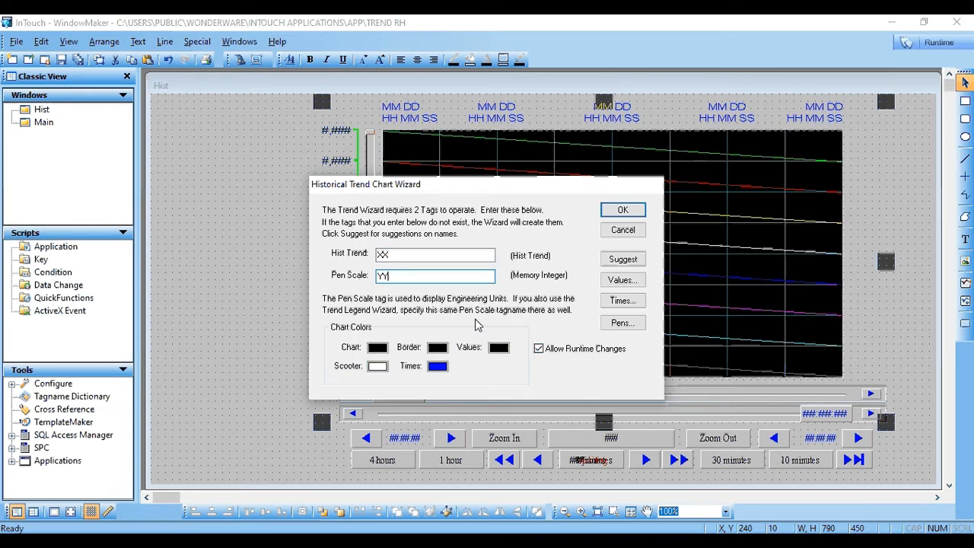
Shorten the value format of the trend's vertical axis to #,##
left_click(620, 282)
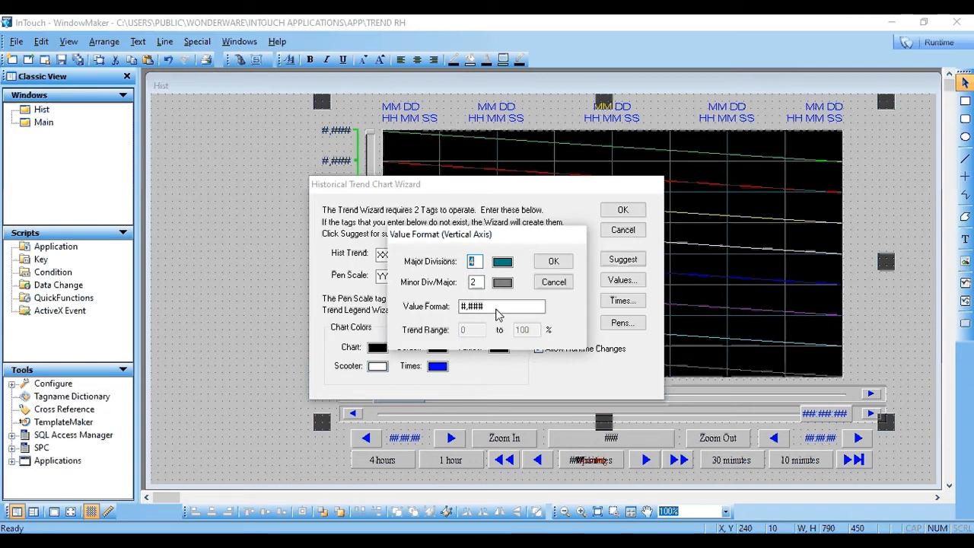
left_click_drag(495, 310, 475, 308)
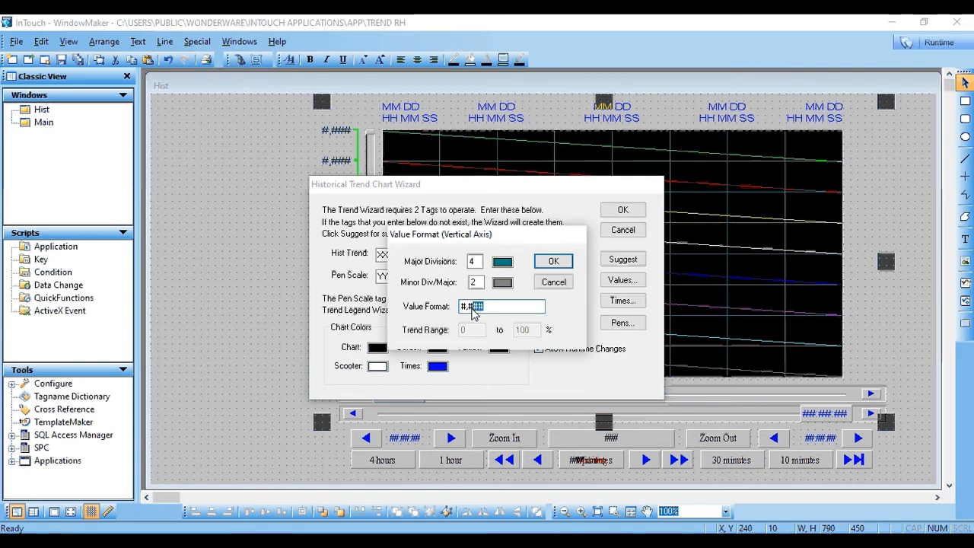
left_click_drag(477, 310, 497, 311)
left_click(500, 311)
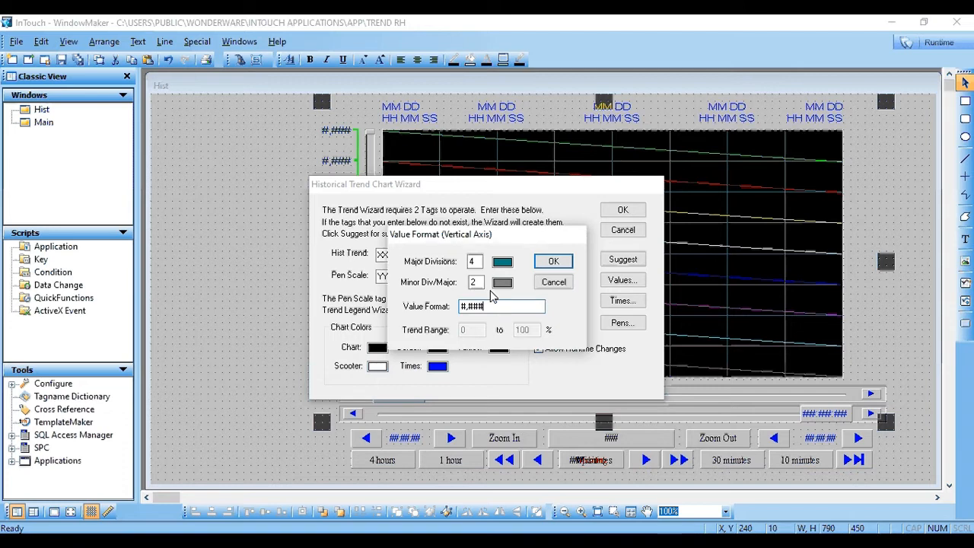
key("BackSpace")
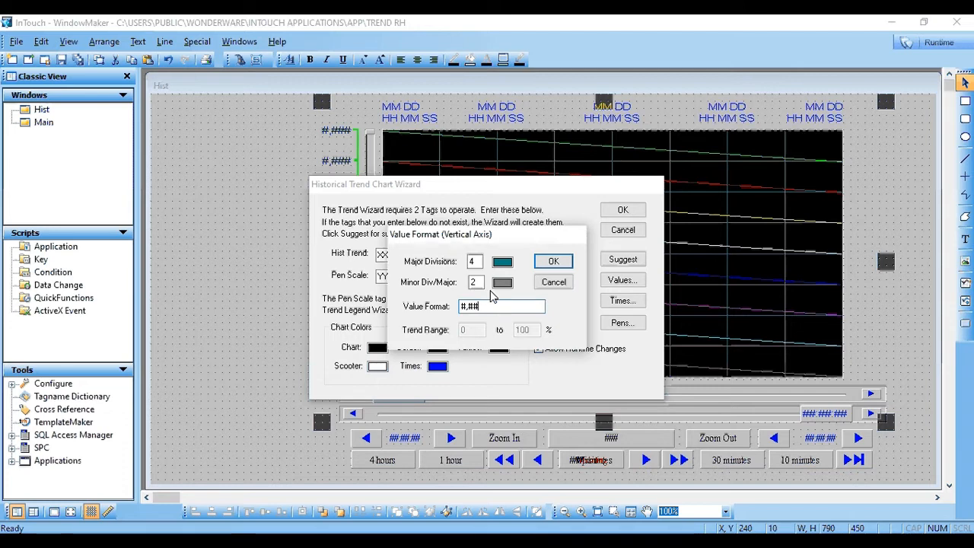
left_click(553, 261)
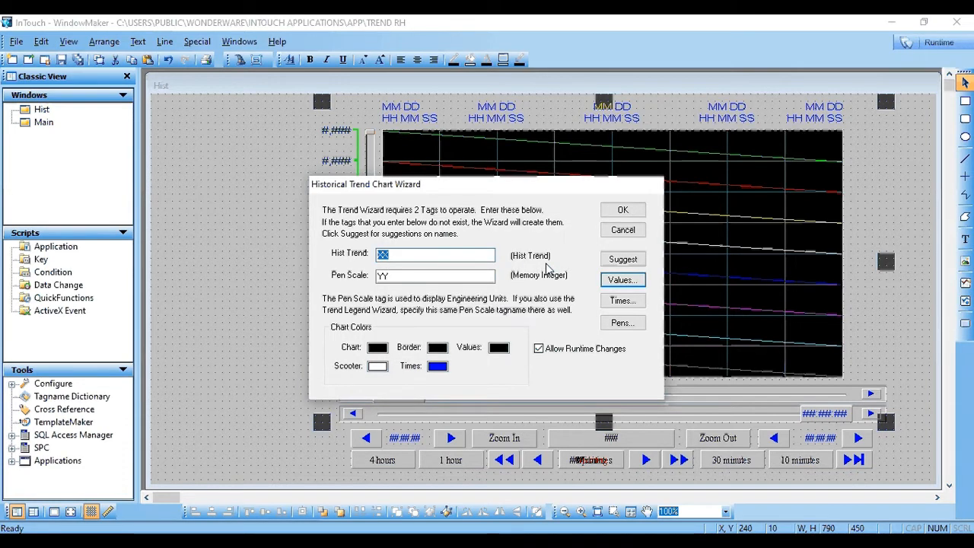
left_click(612, 301)
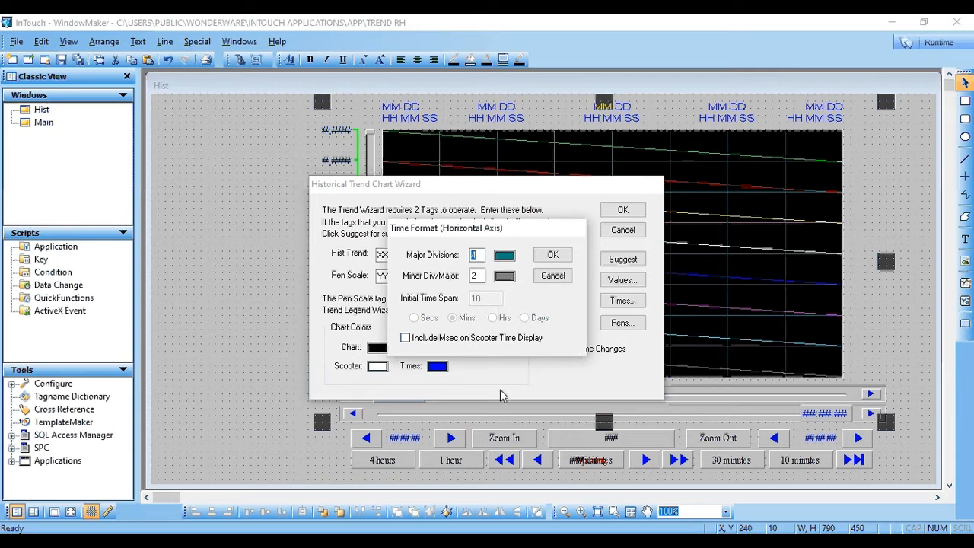
left_click(552, 254)
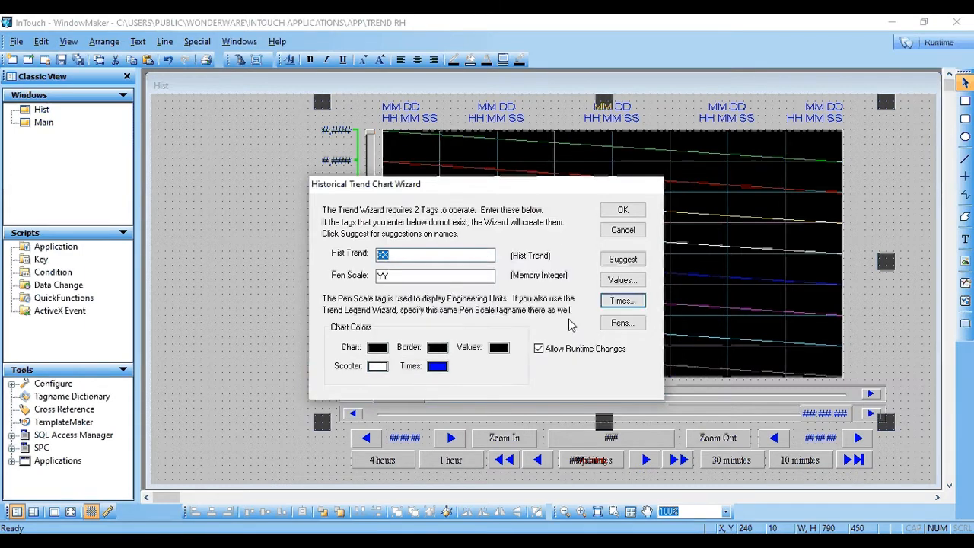
left_click(622, 324)
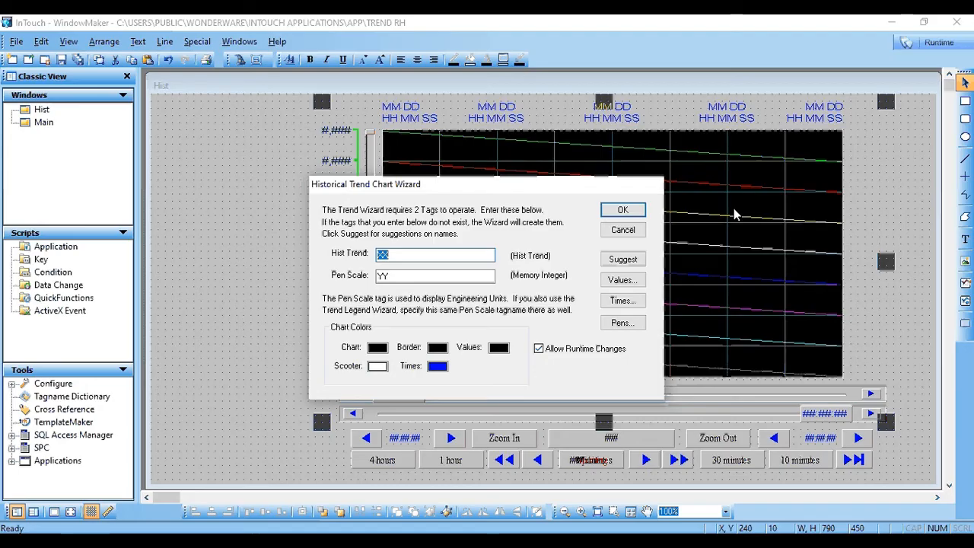
Set the initial time span of the trend's horizontal axis to 60 seconds
left_click(613, 301)
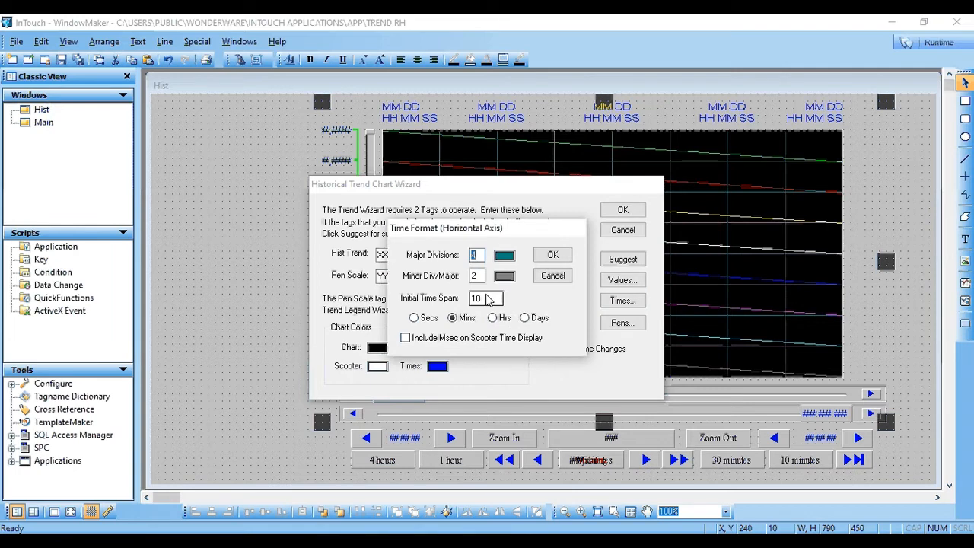
left_click(490, 299)
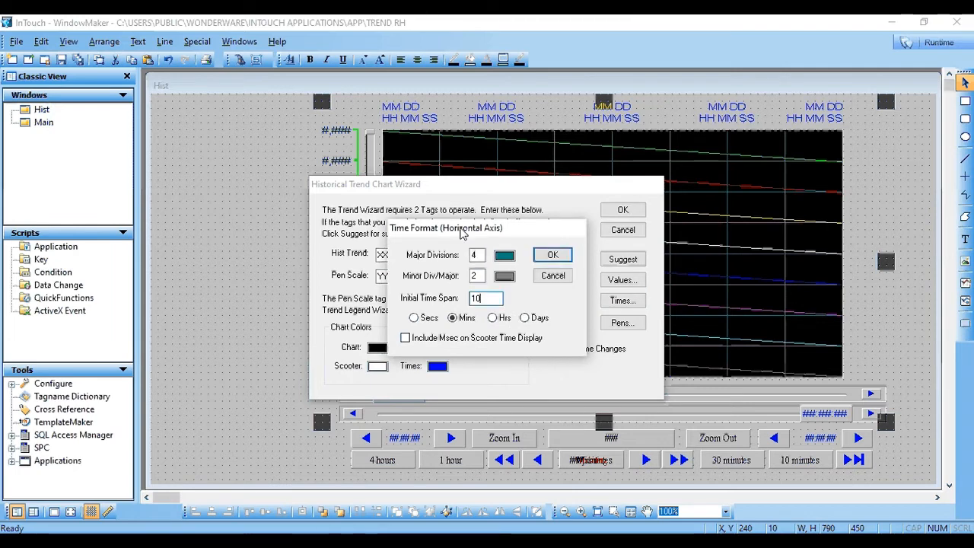
left_click_drag(462, 233, 417, 236)
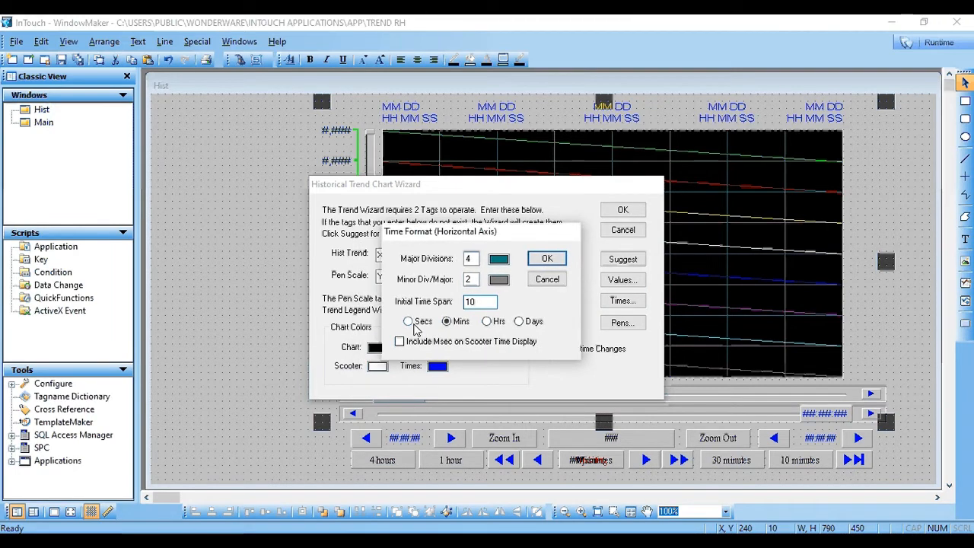
left_click(483, 305)
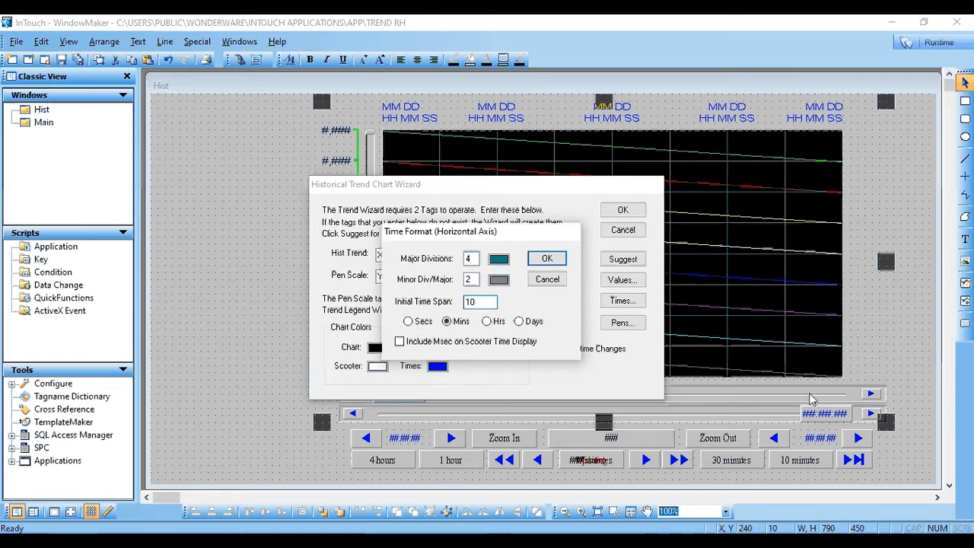
left_click(408, 321)
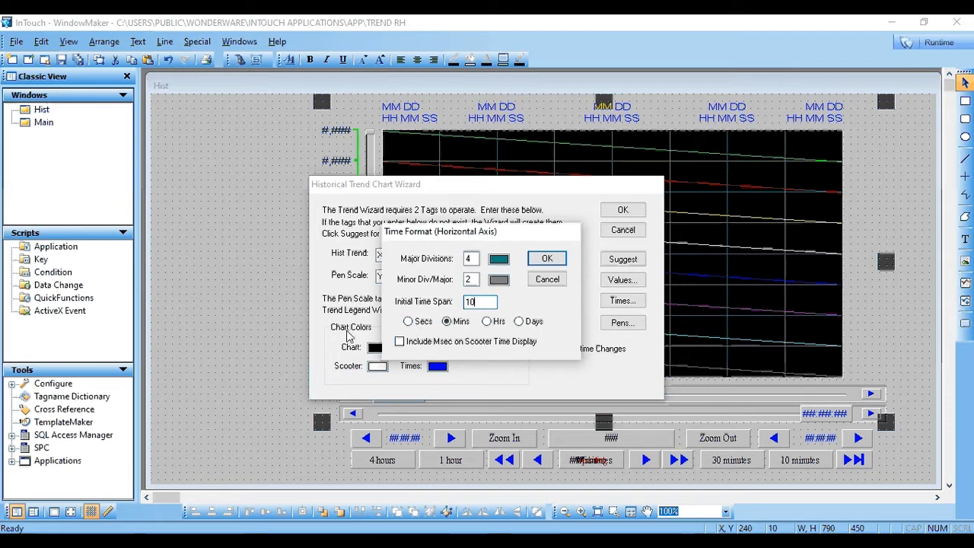
double_click(487, 301)
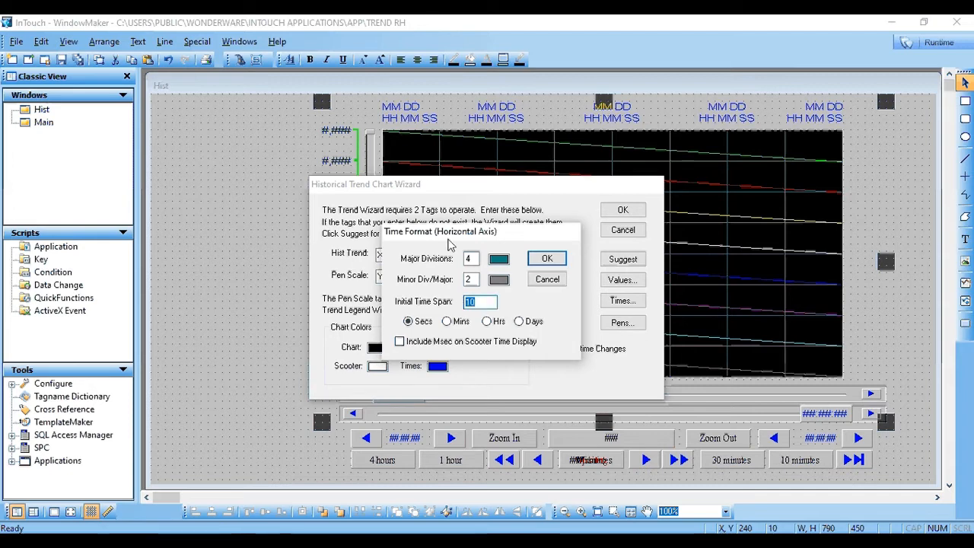
type("60")
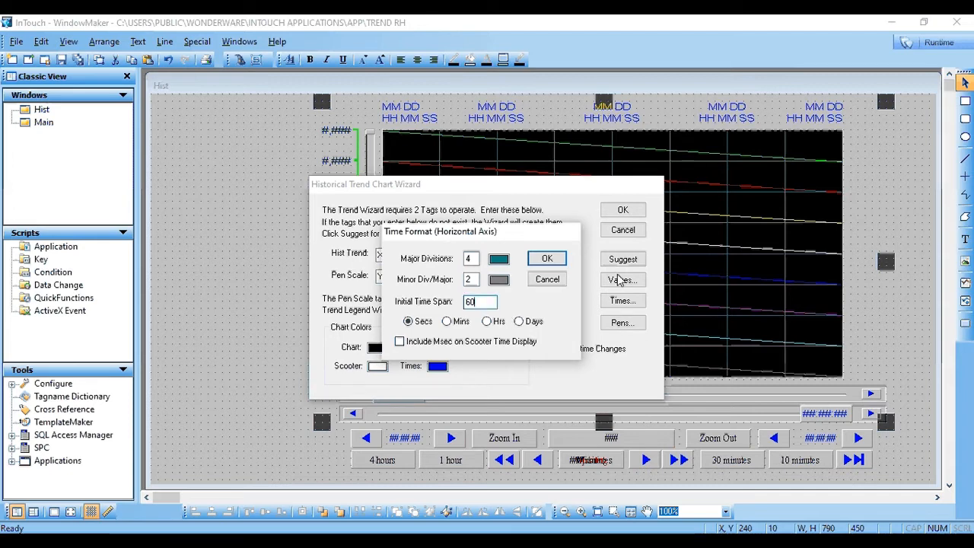
left_click(560, 260)
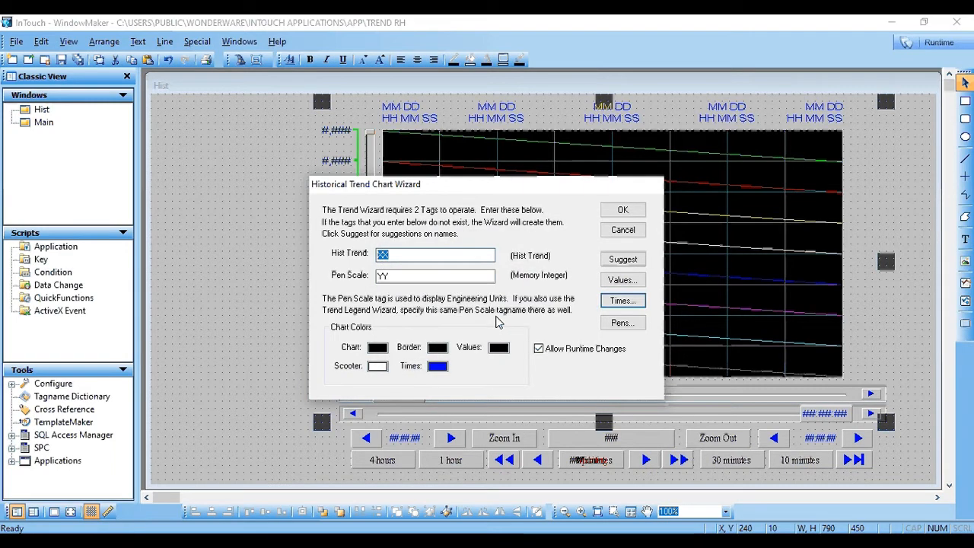
Assign the tag SL1 to trend pen 1 and SL2 to trend pen 2
left_click(625, 322)
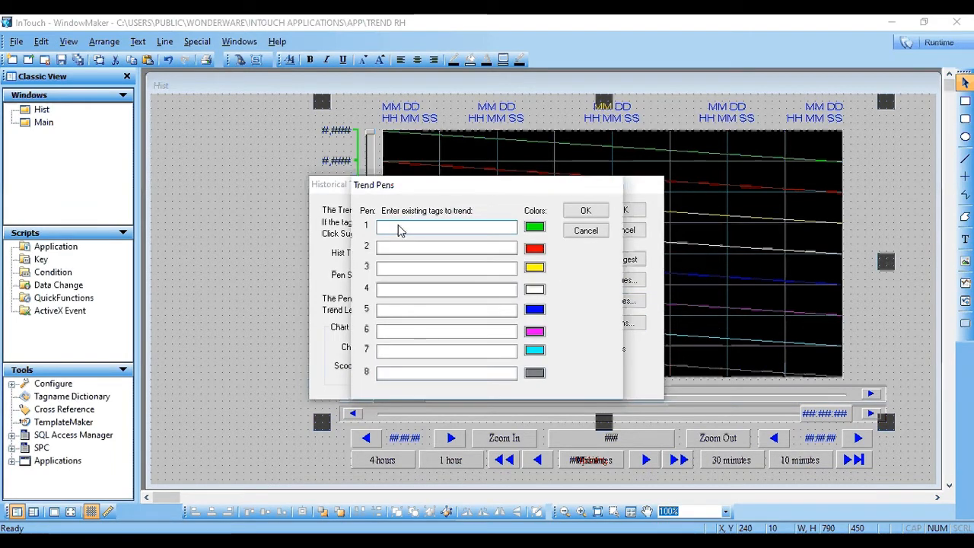
type("SL2")
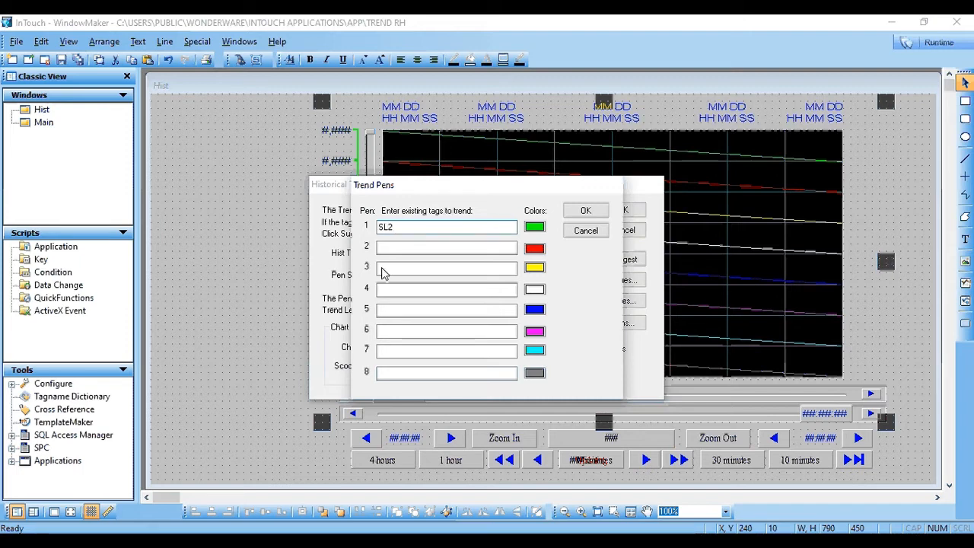
left_click(454, 248)
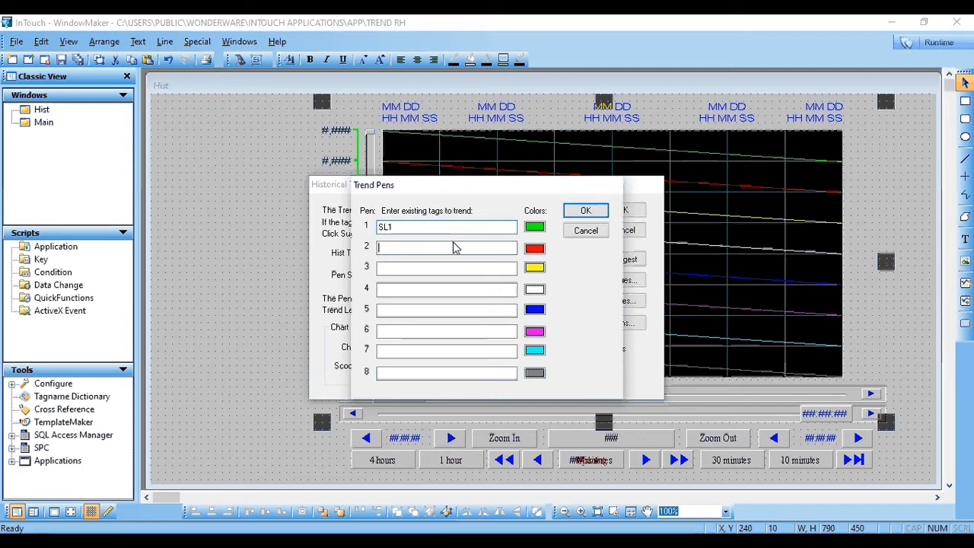
type("SL2")
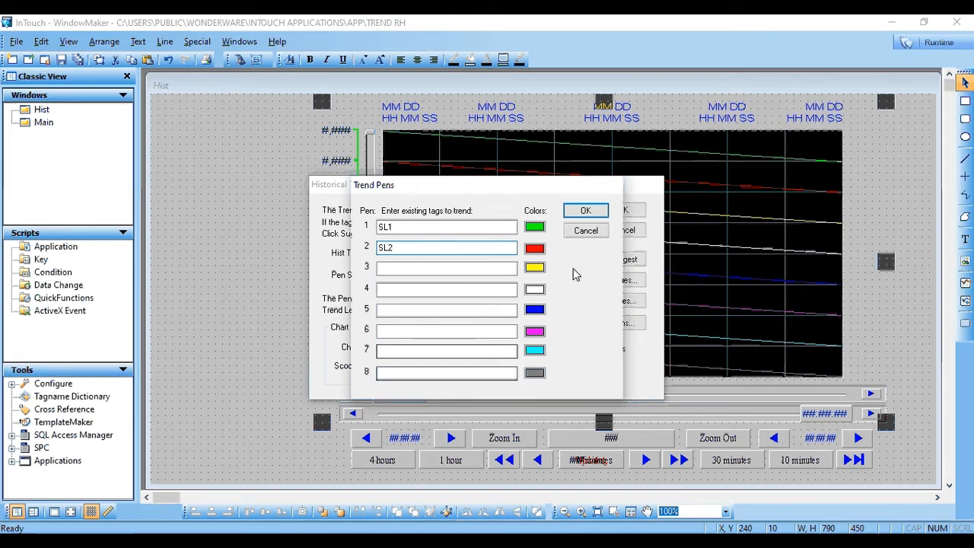
key("Return")
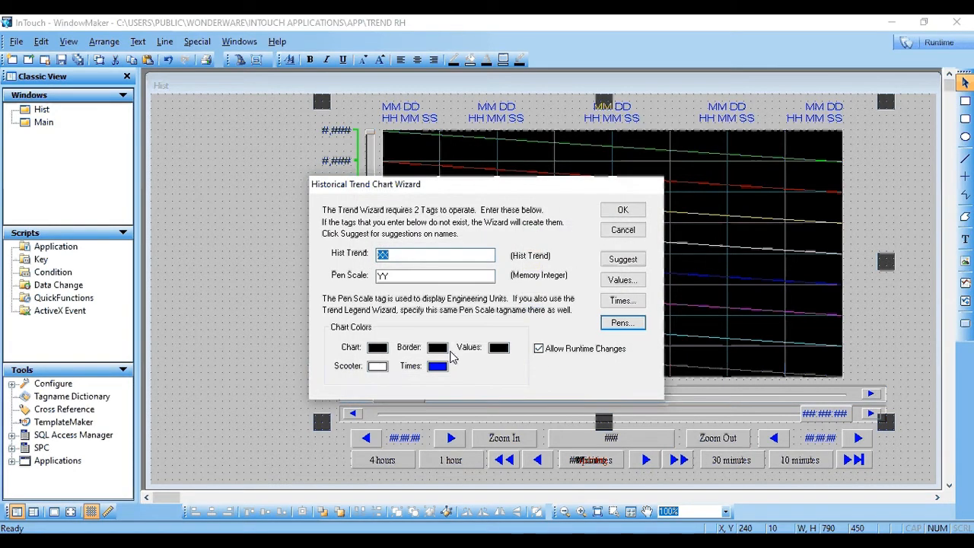
Change the chart background colour to medium gray and apply the historical trend settings
left_click(375, 349)
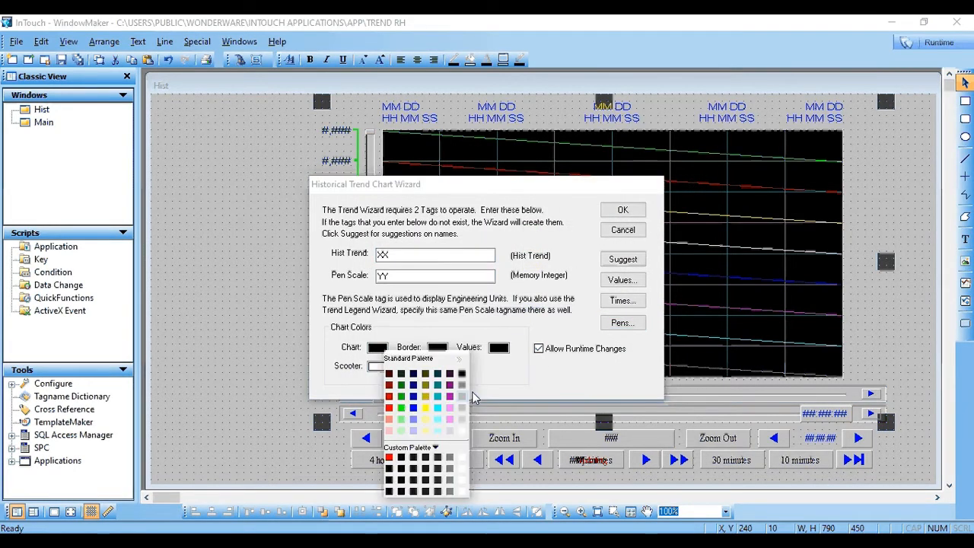
left_click(462, 397)
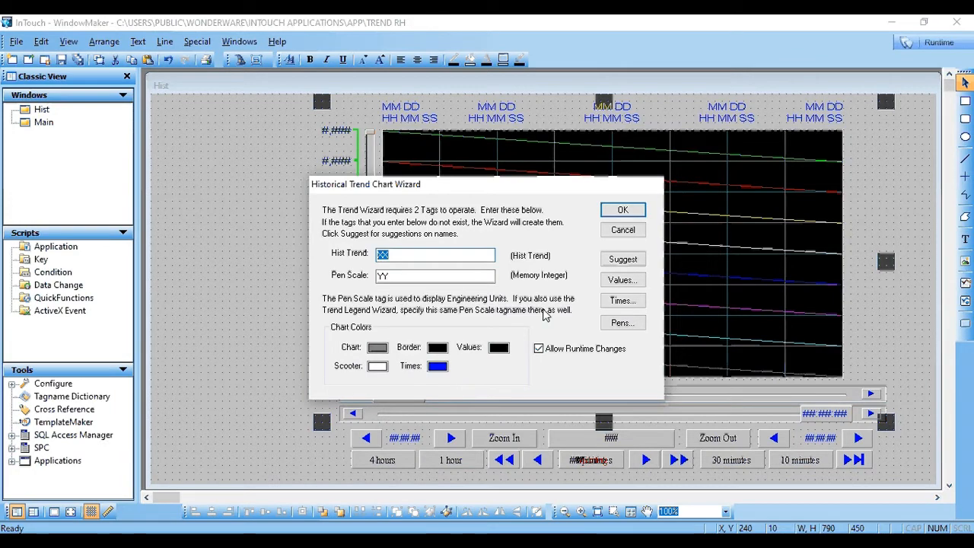
left_click(618, 210)
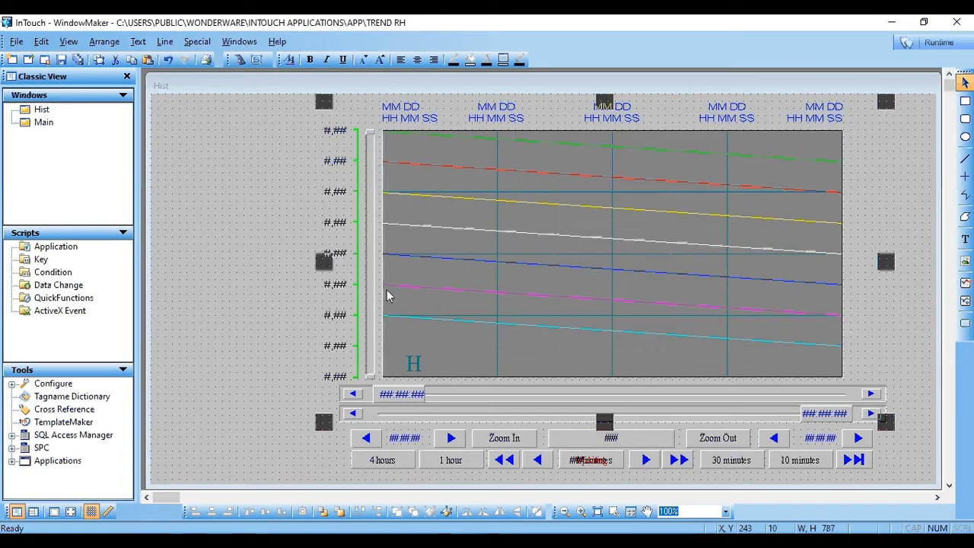
Configure the zoom/pan panel with XX as its Hist Trend tag and YY as its Pan Minutes tag
left_click(507, 435)
double_click(508, 436)
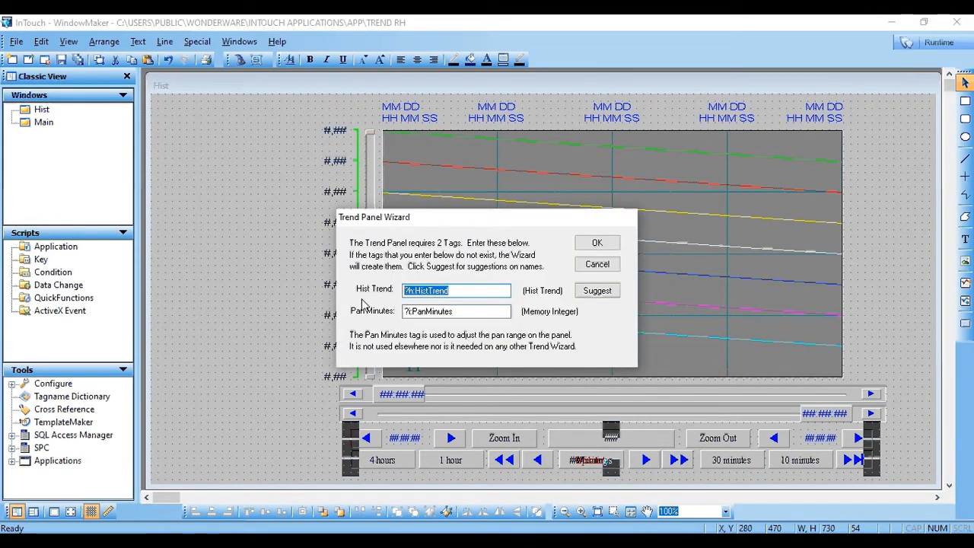
type("XX")
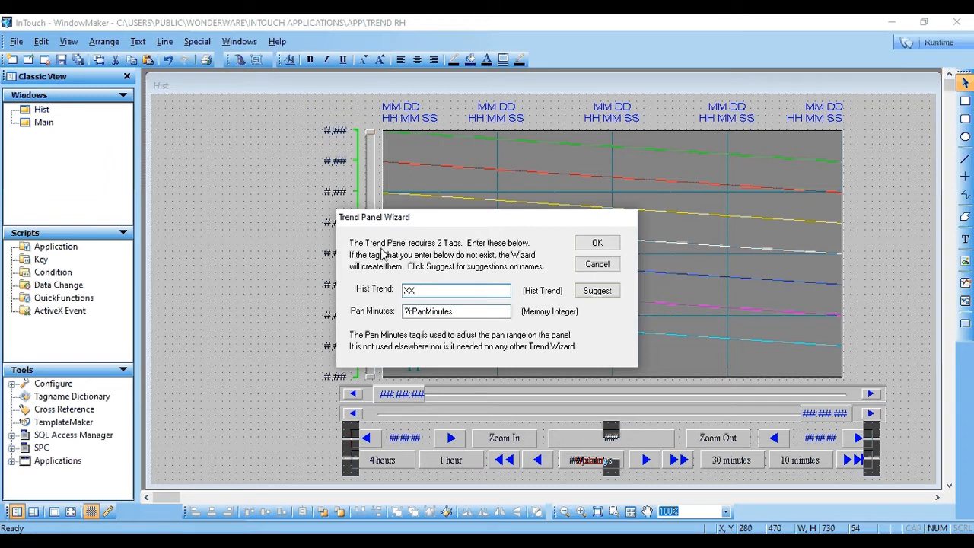
left_click(478, 318)
double_click(478, 318)
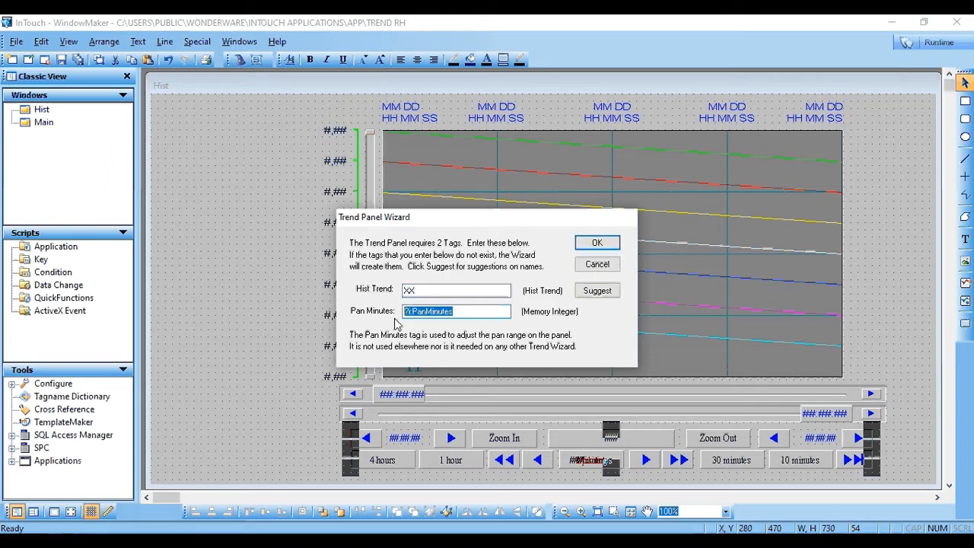
type("YY")
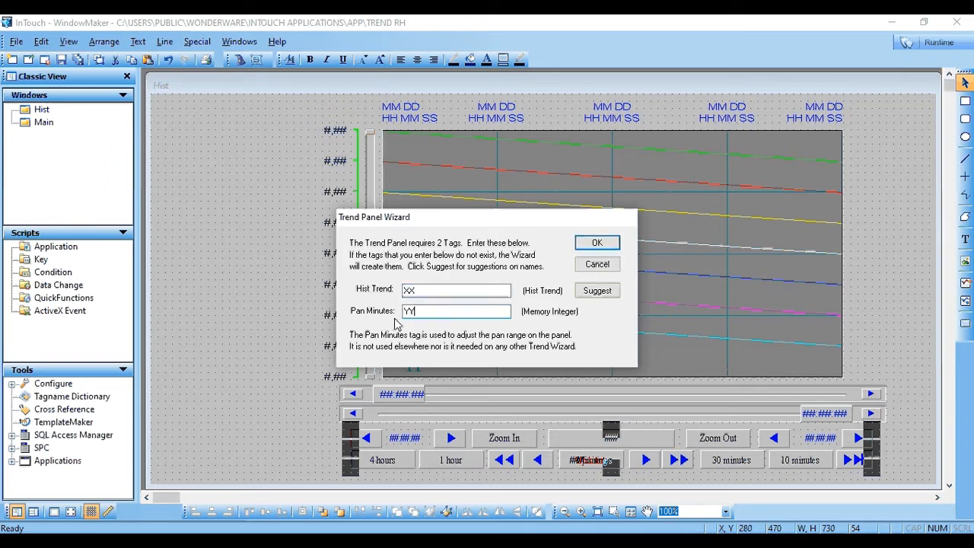
left_click(597, 242)
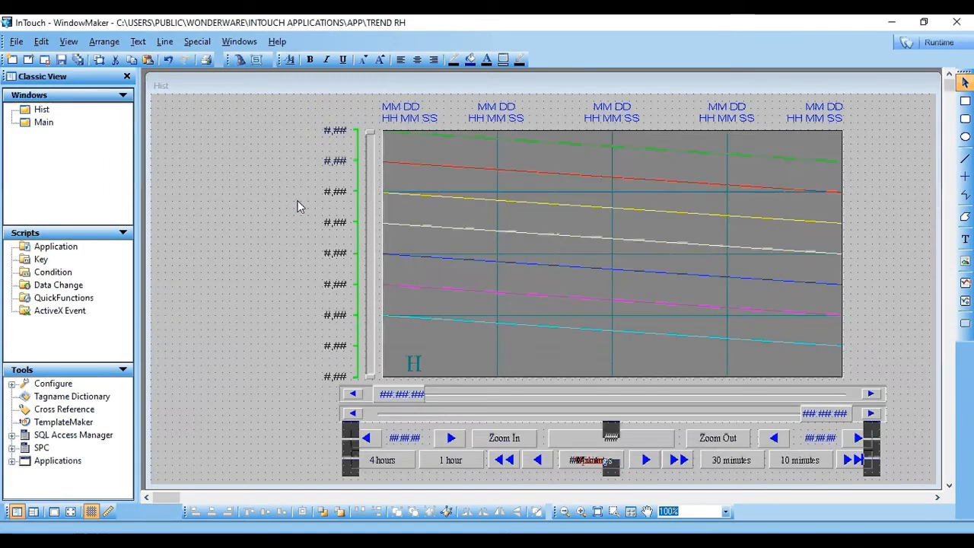
Enable historical logging for the application, keeping log files for 2 days in the application directory
left_click(200, 45)
mouse_move(233, 223)
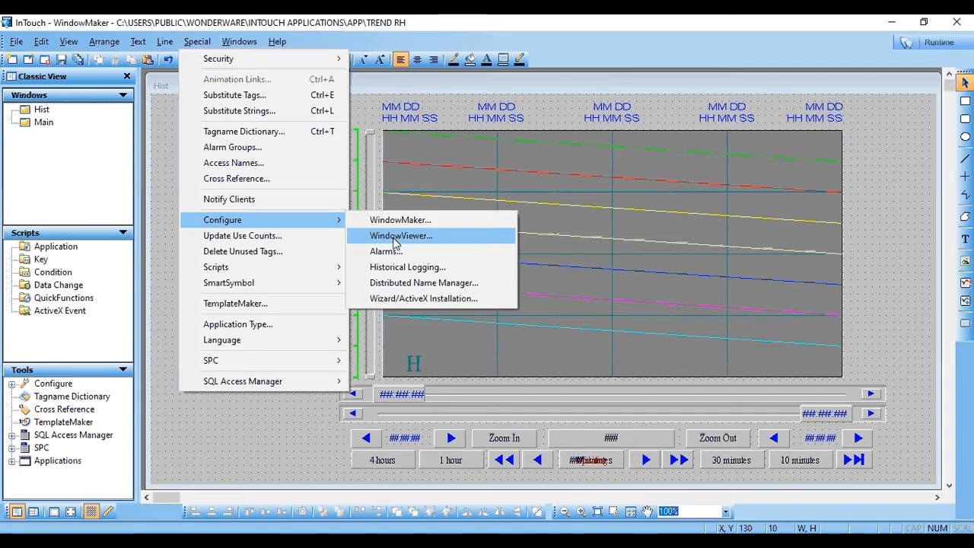
left_click(396, 268)
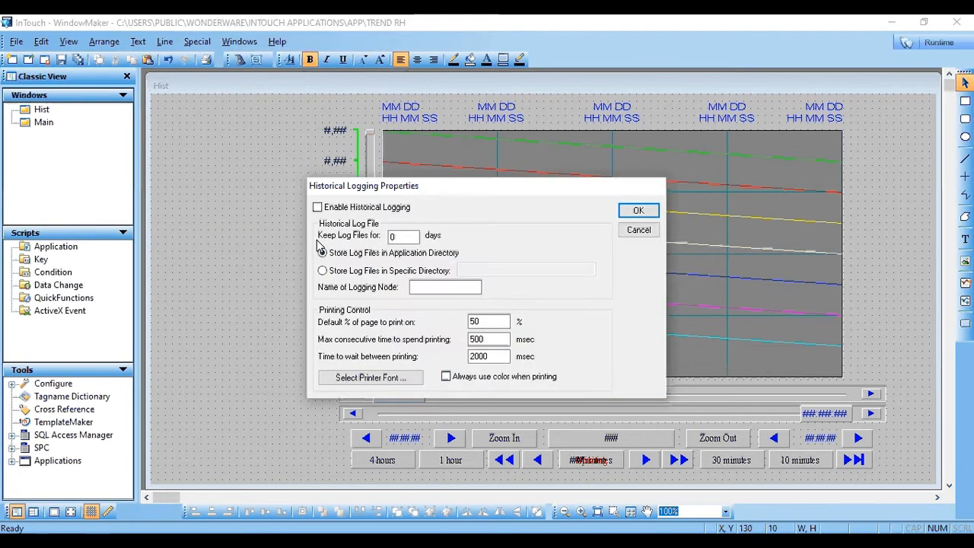
left_click(317, 207)
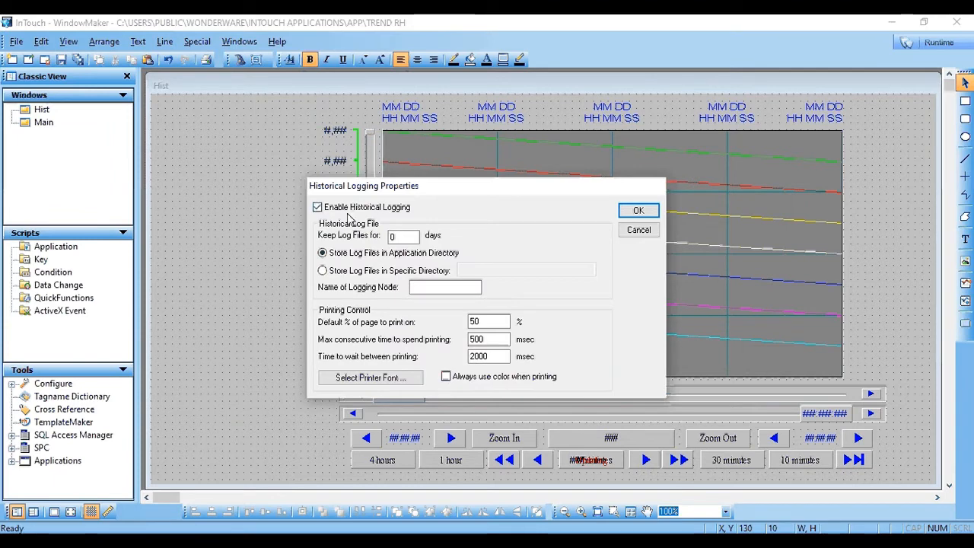
double_click(402, 236)
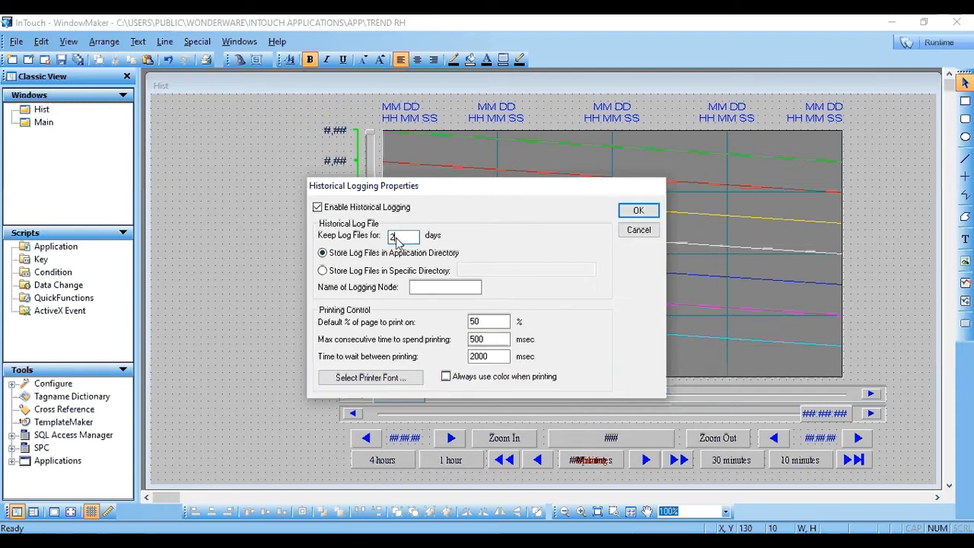
left_click(636, 211)
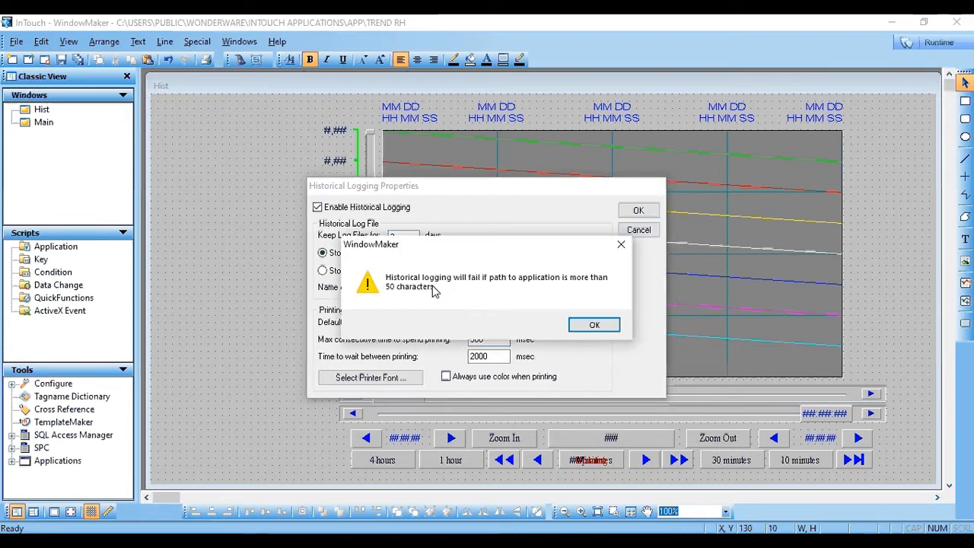
left_click(591, 327)
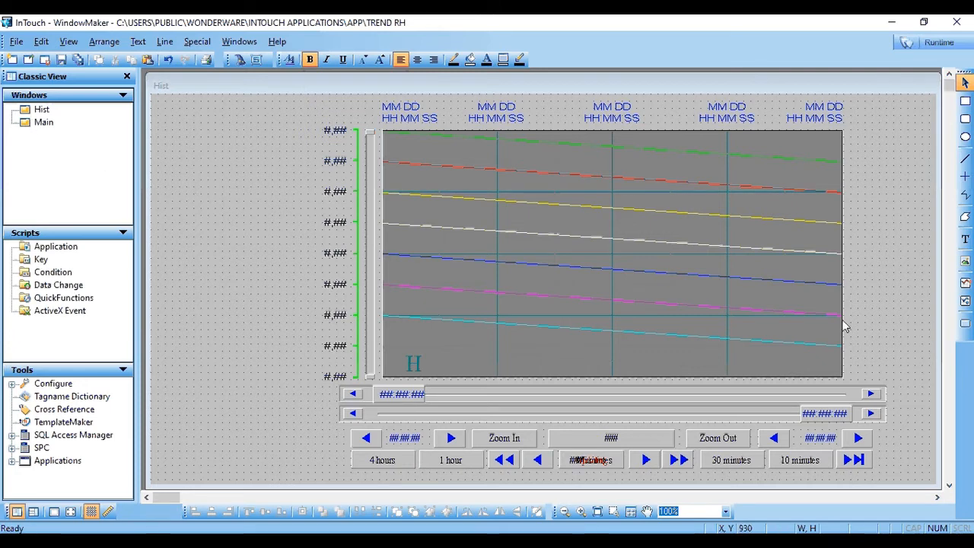
Draw a 160 by 50 button in the Hist window beside the trend's lower corner and label it "Real Time Window"
left_click(965, 323)
left_click_drag(179, 380, 293, 415)
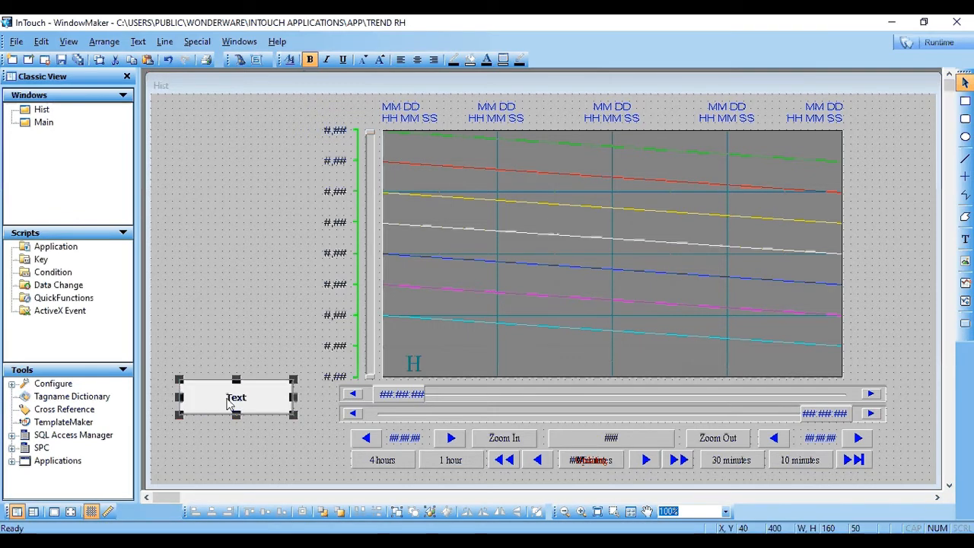
right_click(230, 404)
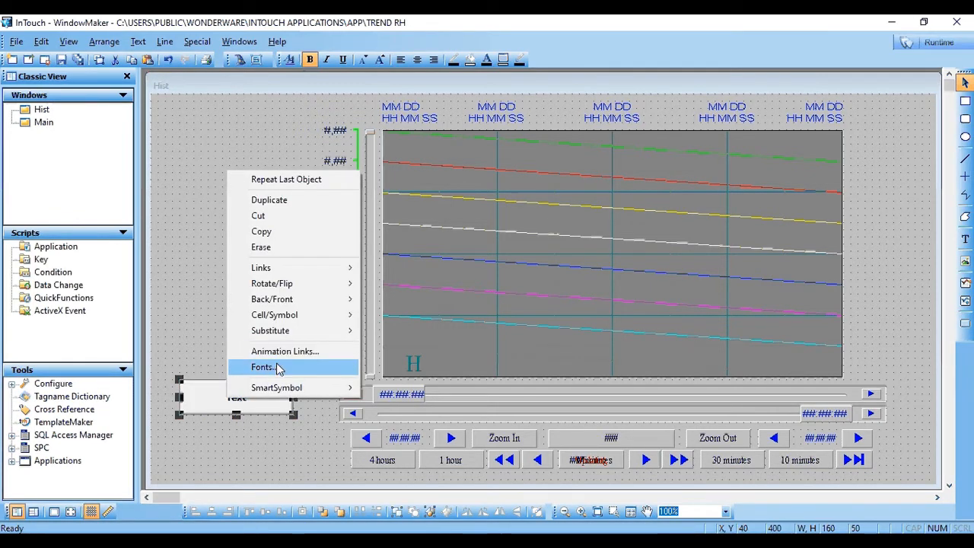
mouse_move(320, 330)
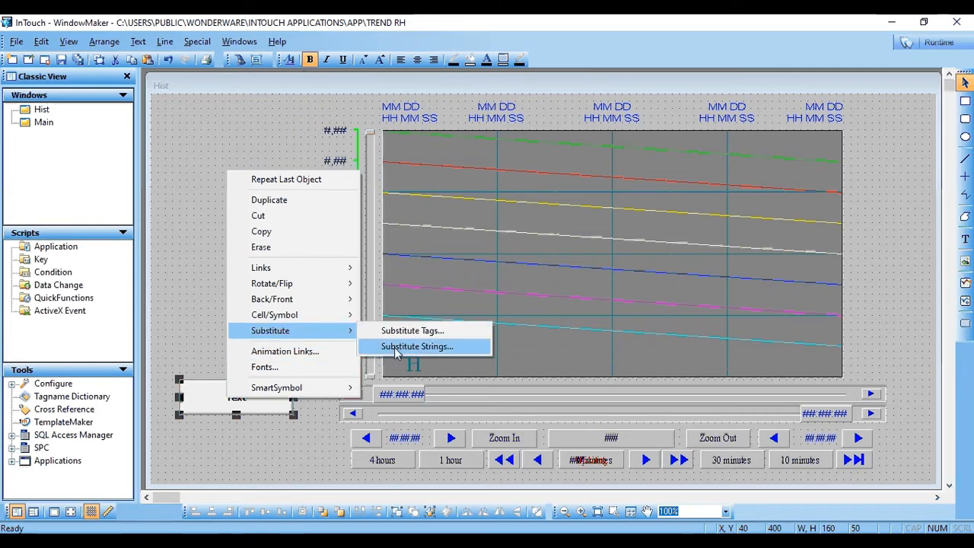
left_click(396, 349)
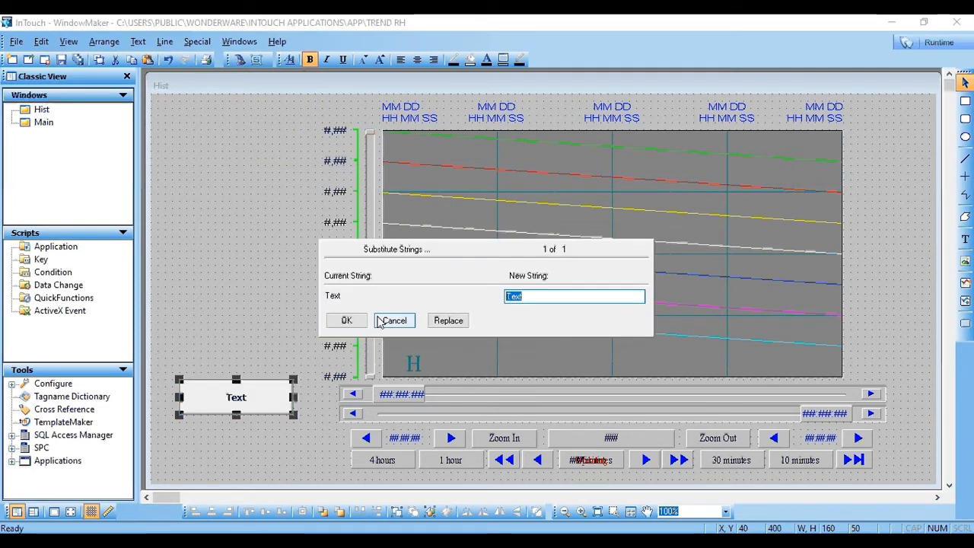
type("Real Tim")
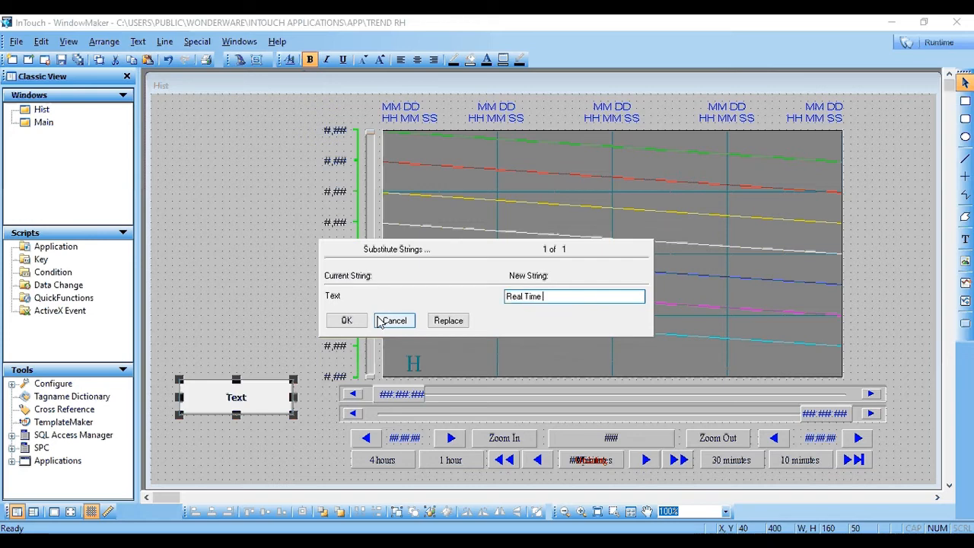
type("e Window")
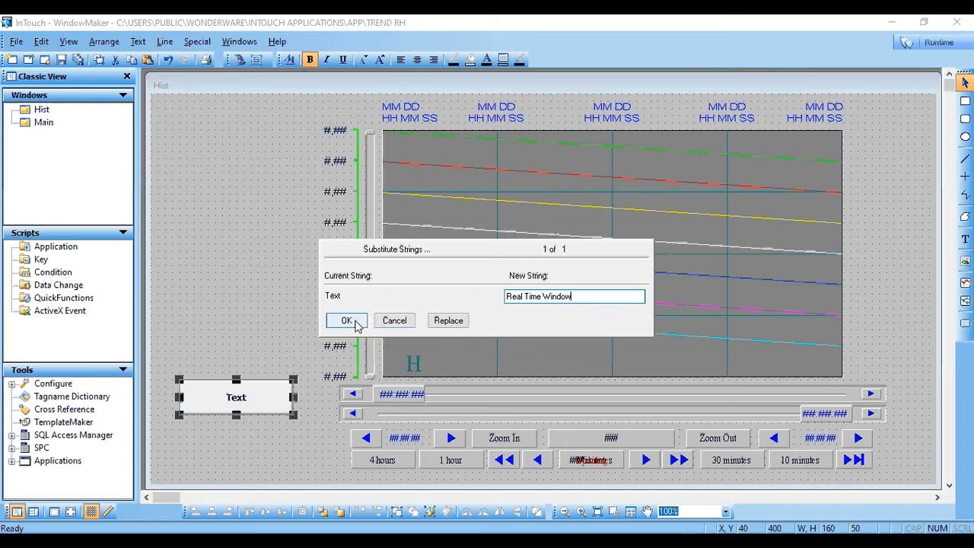
left_click(346, 321)
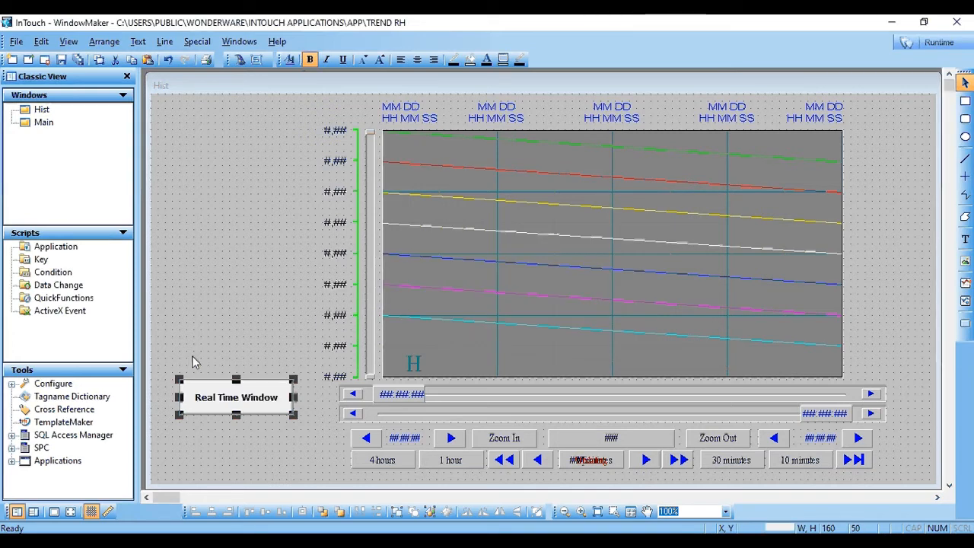
Give the Real Time Window button a Show Window link that opens only the Main window
double_click(219, 401)
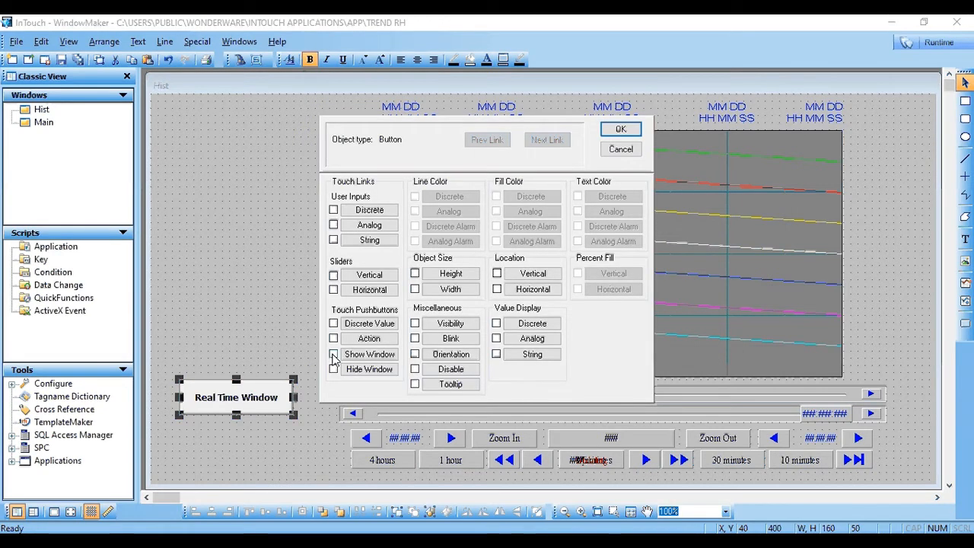
left_click(333, 355)
left_click(333, 134)
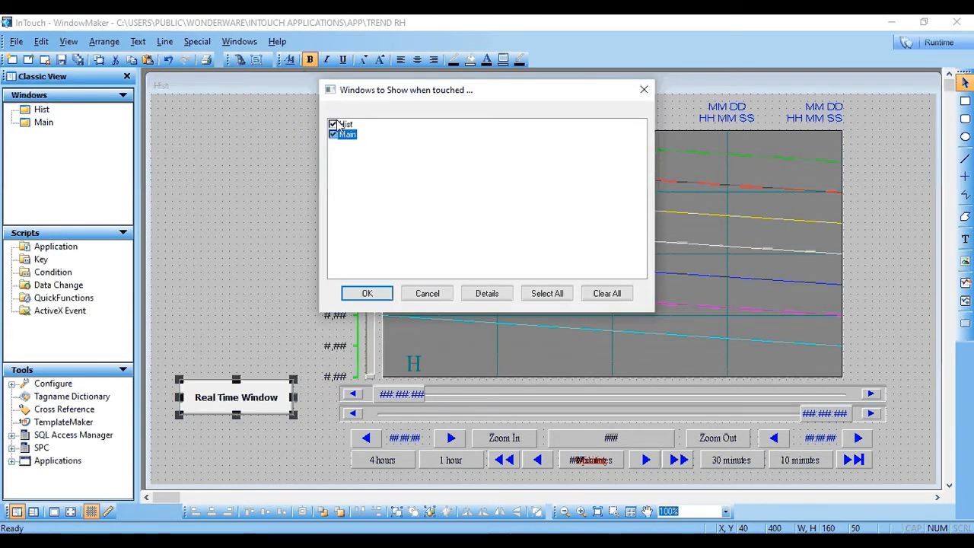
left_click(333, 124)
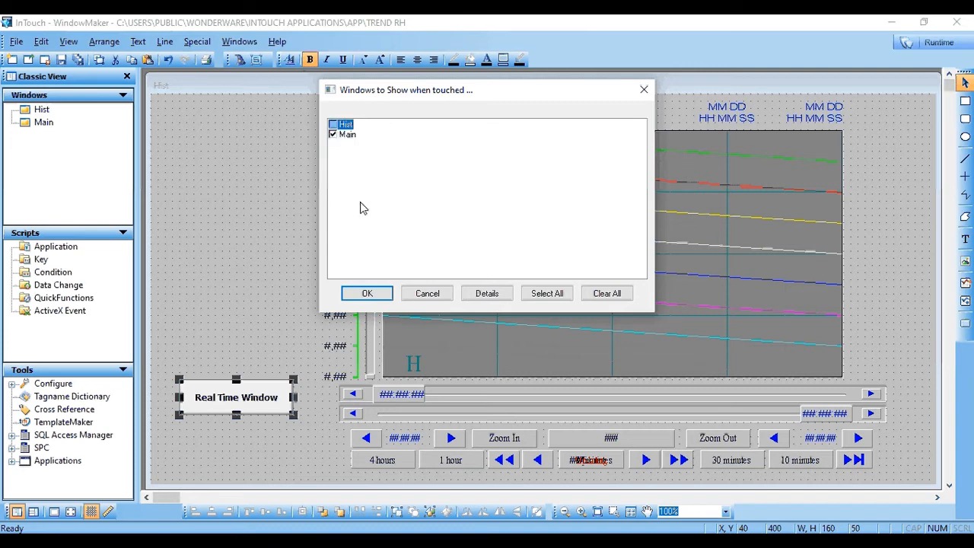
left_click(368, 294)
left_click(622, 131)
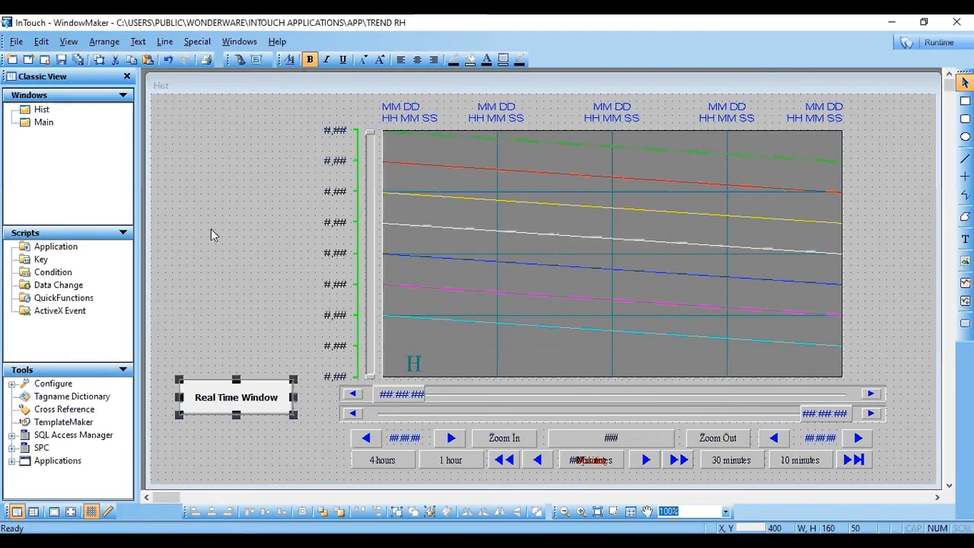
left_click(212, 230)
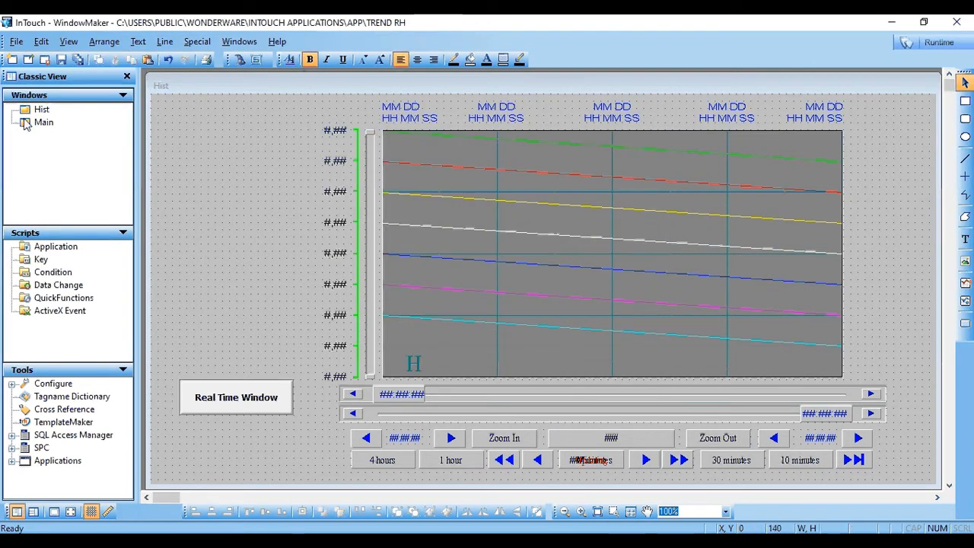
Save all windows and close the Hist window
left_click(77, 62)
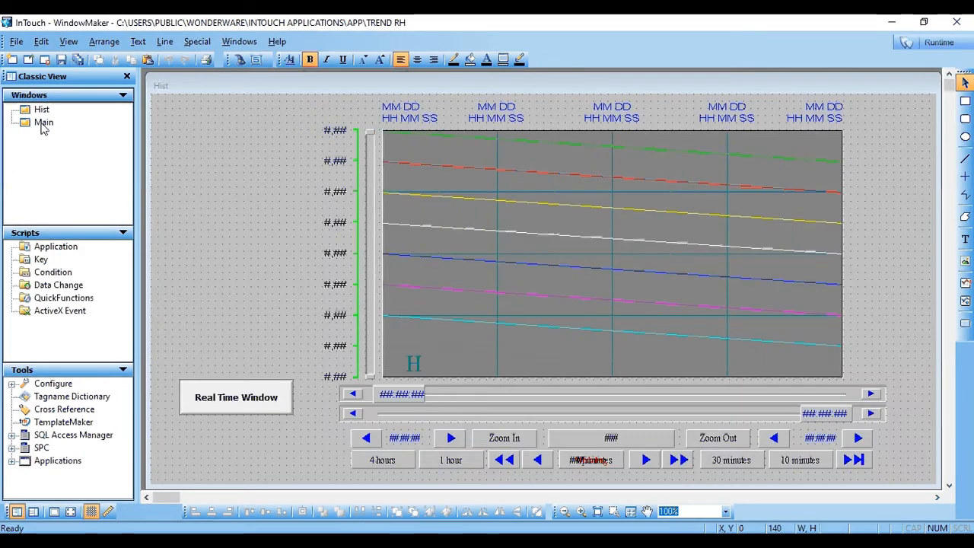
right_click(42, 113)
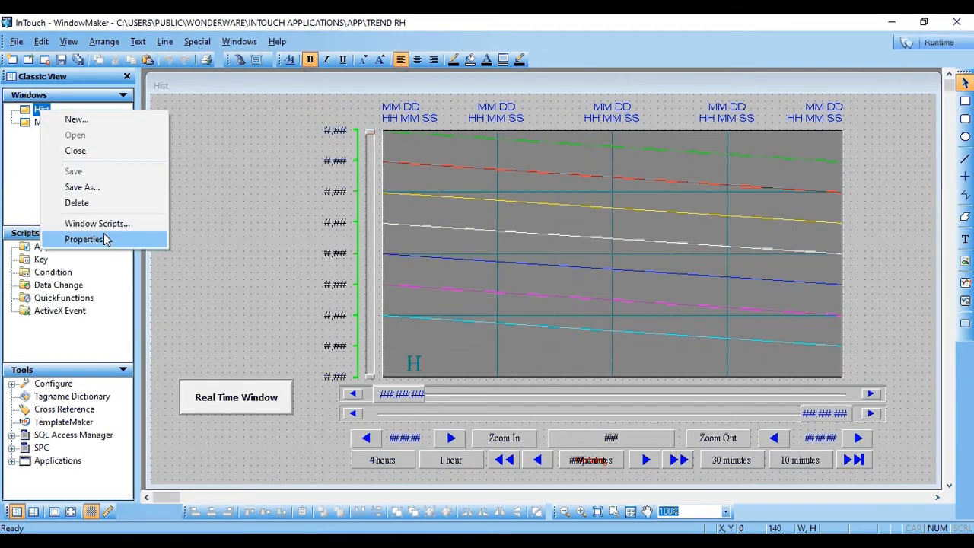
left_click(76, 150)
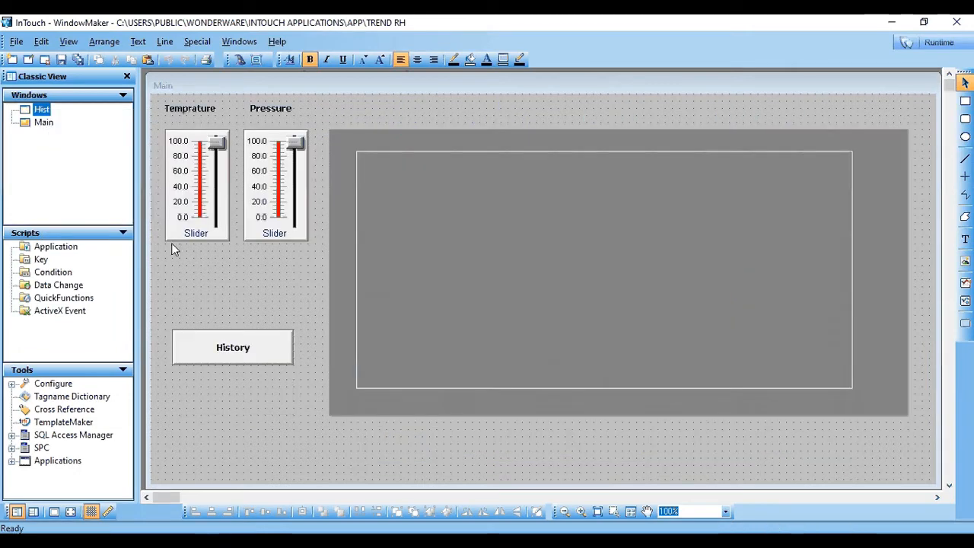
left_click(209, 269)
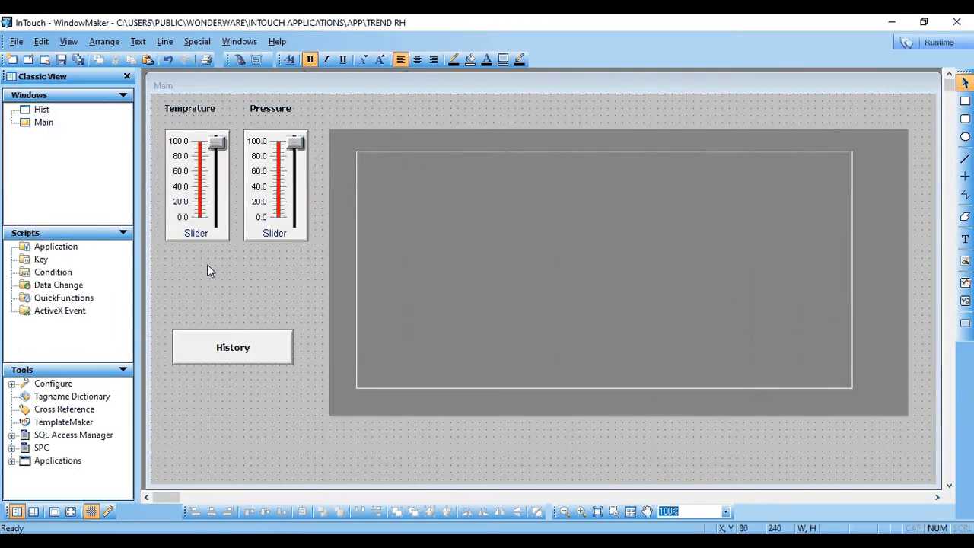
Run the application in WindowViewer and repeatedly vary the Temprature and Pressure sliders to plot both on the real-time trend, finishing at about 10 and 65
left_click(941, 43)
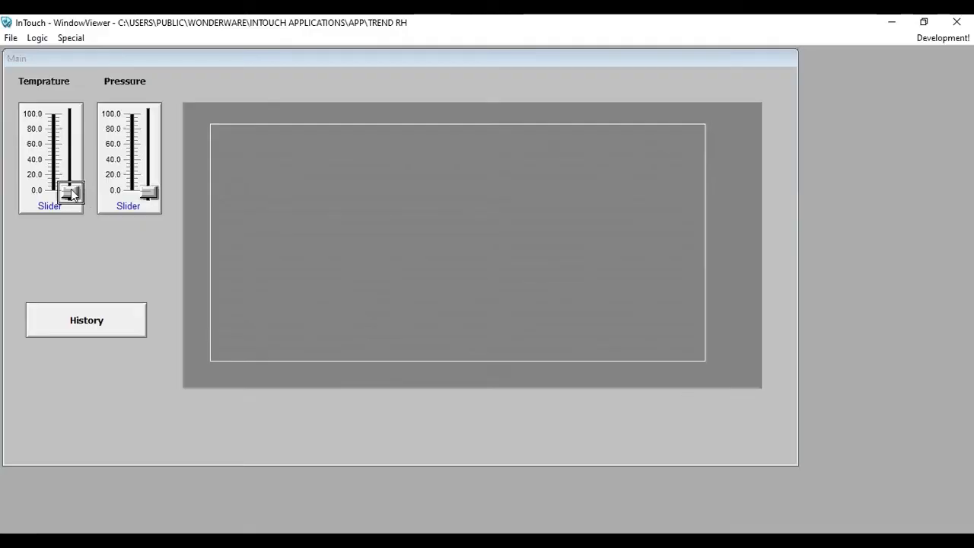
left_click_drag(71, 194, 71, 121)
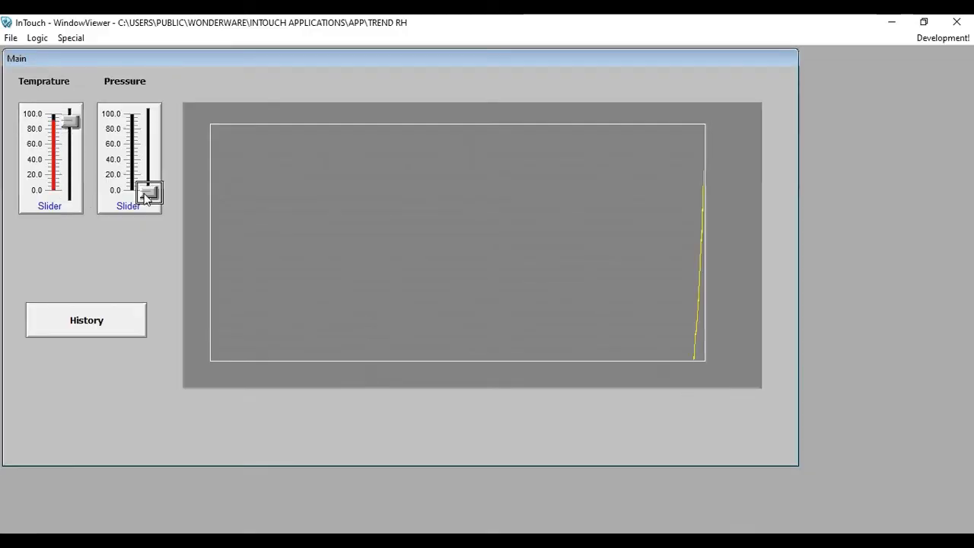
left_click_drag(147, 197, 139, 107)
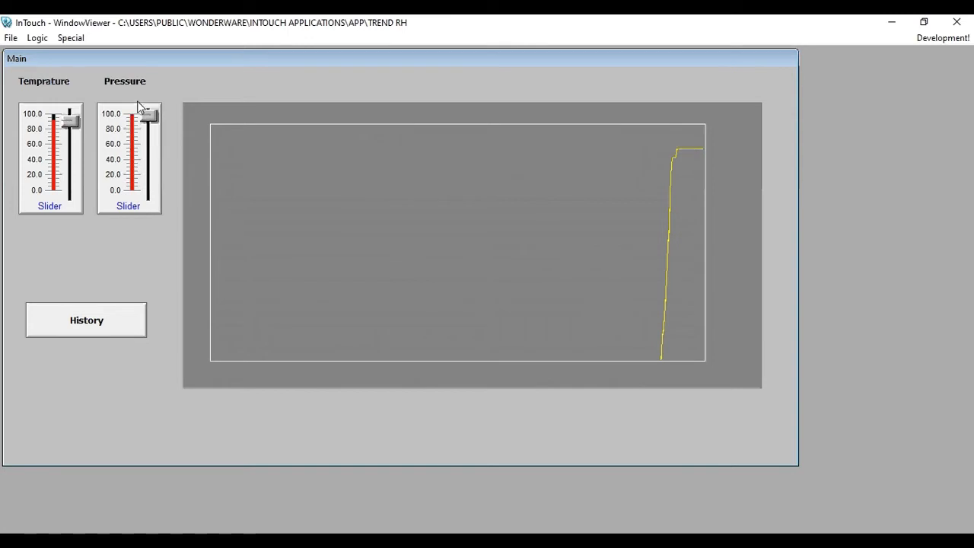
left_click_drag(71, 122, 76, 186)
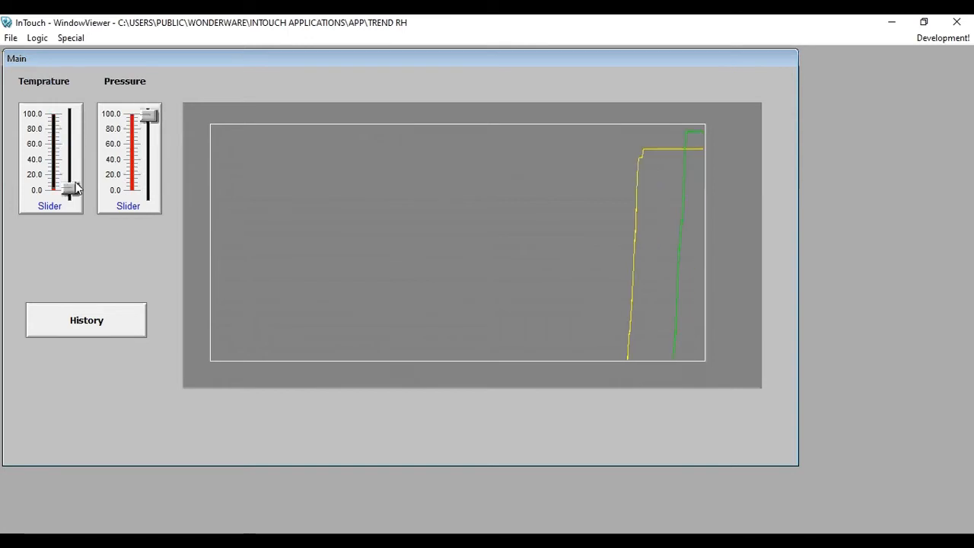
left_click_drag(148, 114, 150, 176)
left_click_drag(72, 189, 73, 108)
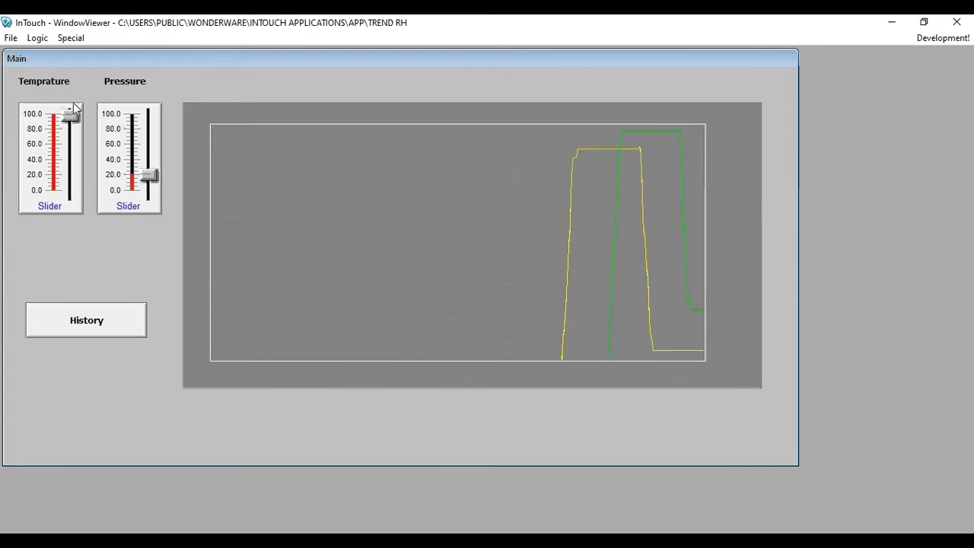
left_click_drag(150, 176, 146, 126)
left_click_drag(71, 115, 84, 100)
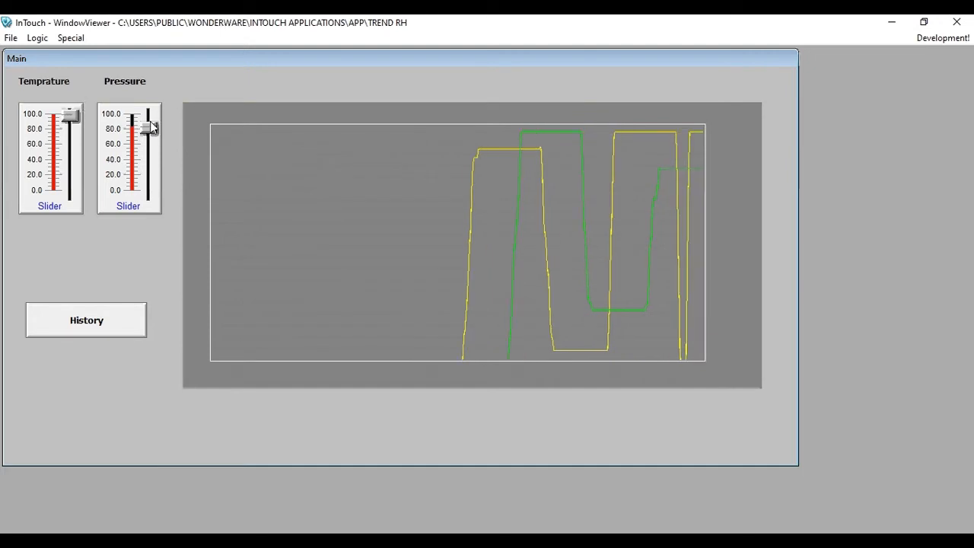
mouse_move(152, 127)
left_mouse_down()
mouse_move(152, 181)
mouse_move(150, 115)
mouse_move(156, 146)
left_mouse_up()
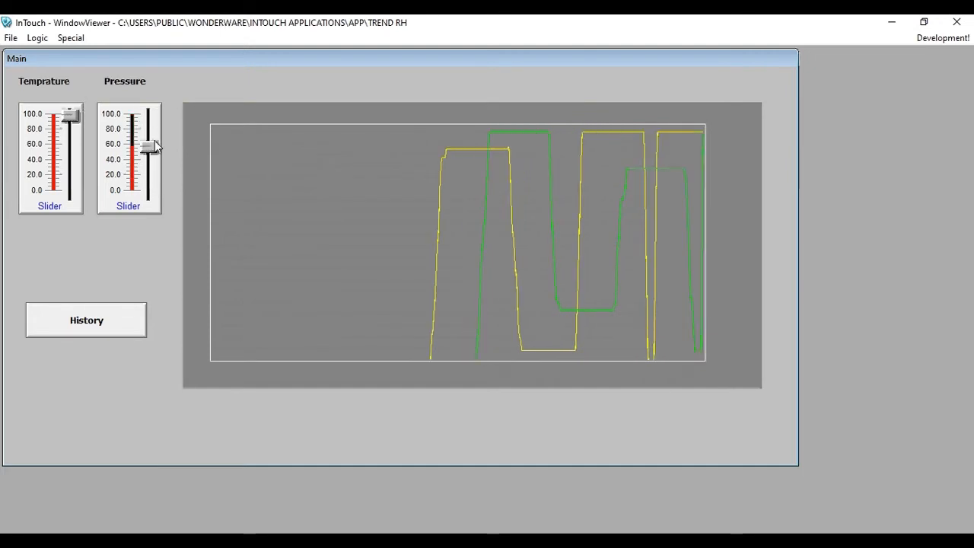
mouse_move(70, 115)
left_mouse_down()
mouse_move(72, 192)
mouse_move(70, 124)
left_mouse_up()
left_click_drag(150, 147, 148, 120)
left_click(68, 131)
mouse_move(68, 130)
left_mouse_down()
mouse_move(71, 191)
mouse_move(70, 123)
left_mouse_up()
mouse_move(149, 123)
left_mouse_down()
mouse_move(149, 191)
mouse_move(150, 127)
left_mouse_up()
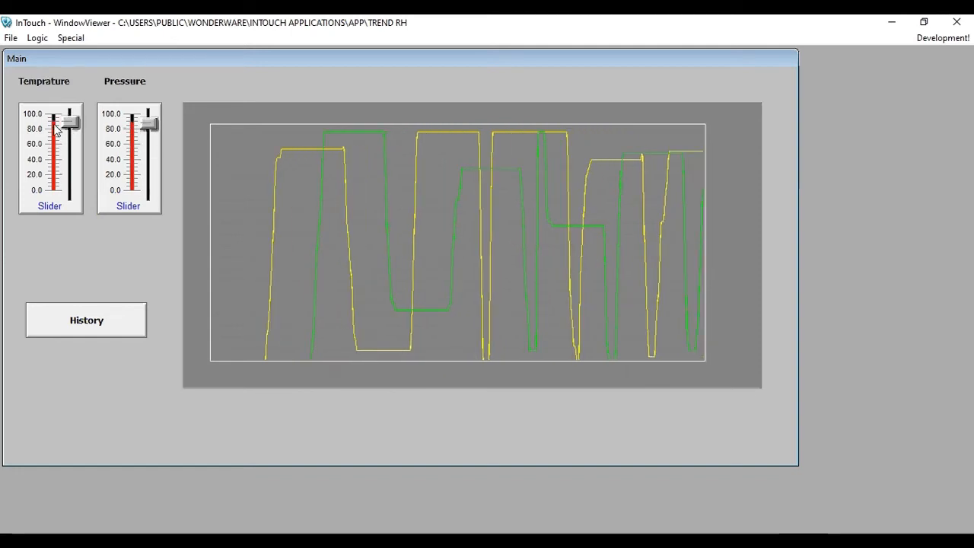
mouse_move(70, 122)
left_mouse_down()
mouse_move(79, 187)
mouse_move(73, 131)
left_mouse_up()
mouse_move(151, 128)
left_mouse_down()
mouse_move(150, 184)
mouse_move(153, 119)
left_mouse_up()
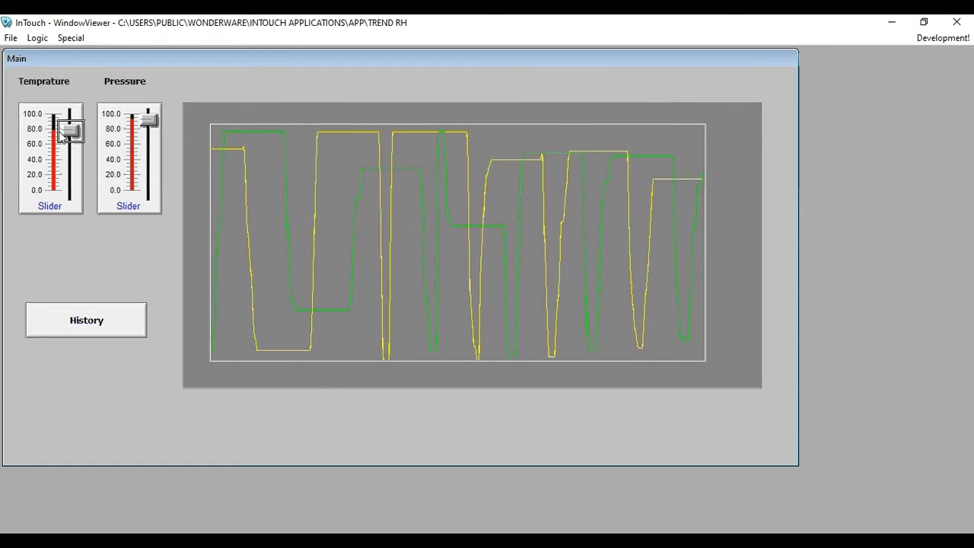
mouse_move(72, 131)
left_mouse_down()
mouse_move(81, 186)
mouse_move(70, 116)
left_mouse_up()
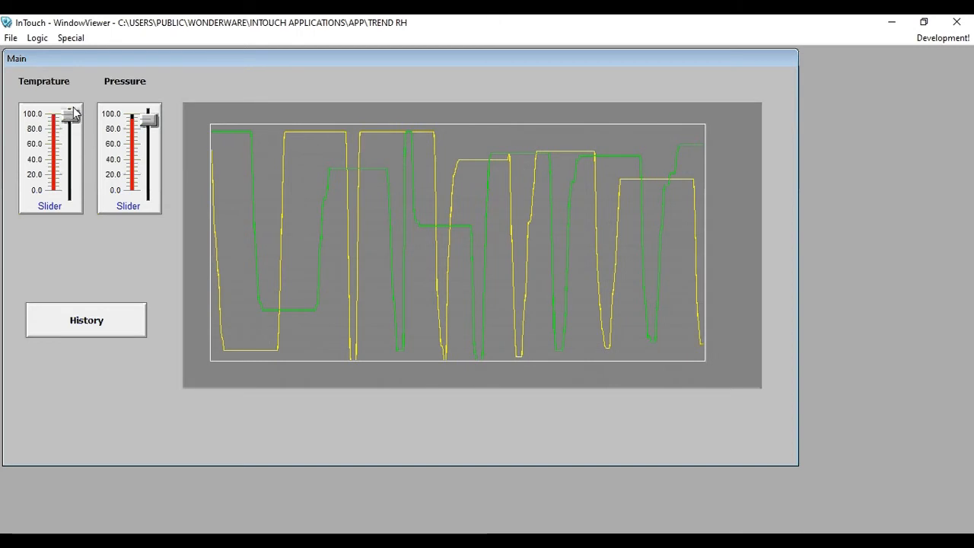
mouse_move(149, 120)
left_mouse_down()
mouse_move(151, 175)
mouse_move(149, 137)
left_mouse_up()
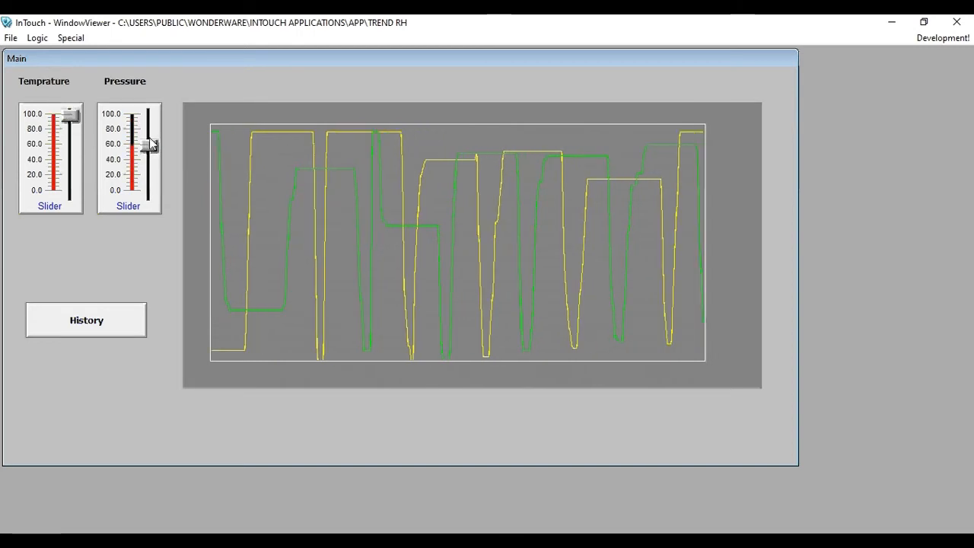
left_click_drag(83, 118, 100, 175)
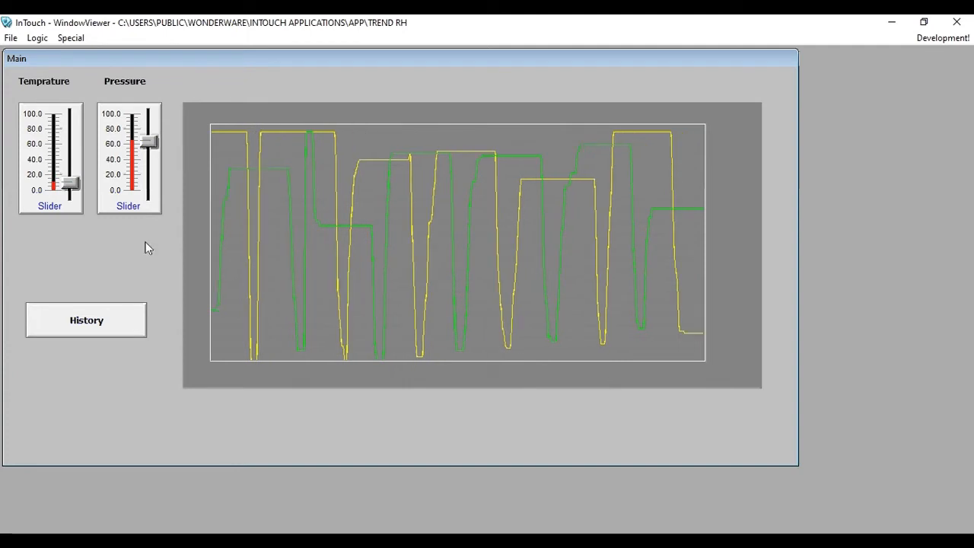
Open the historical trend window from the running Main window
left_click(81, 320)
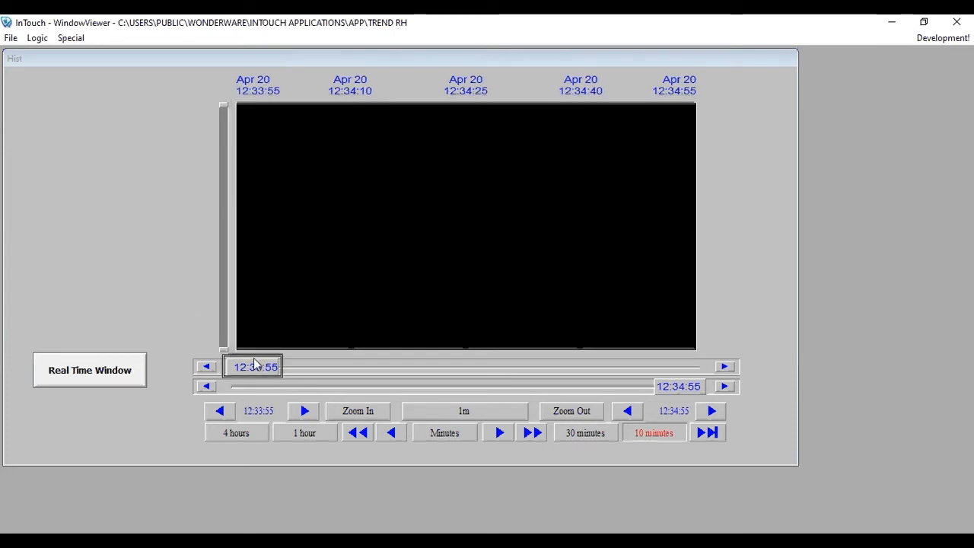
Set the running historical trend's chart length to 30 seconds
left_click(710, 411)
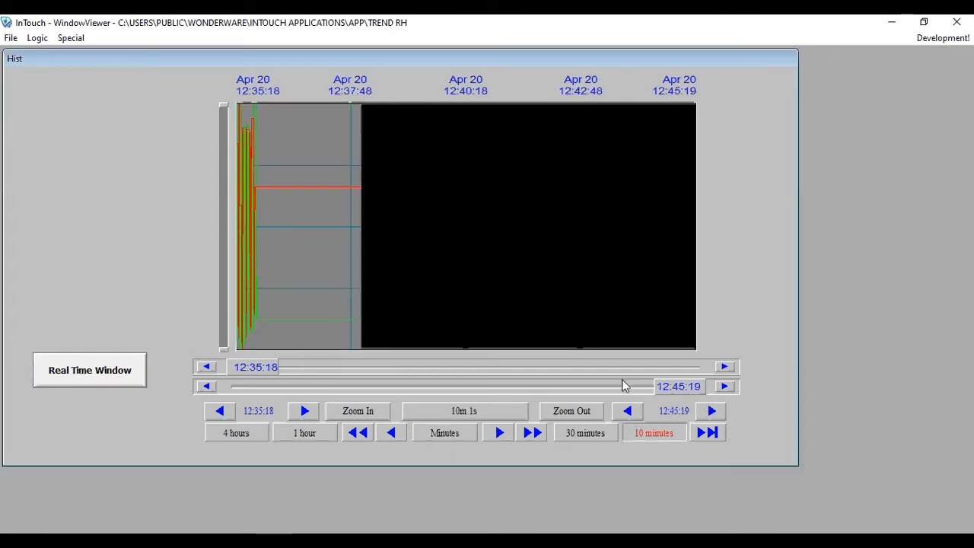
left_click(292, 247)
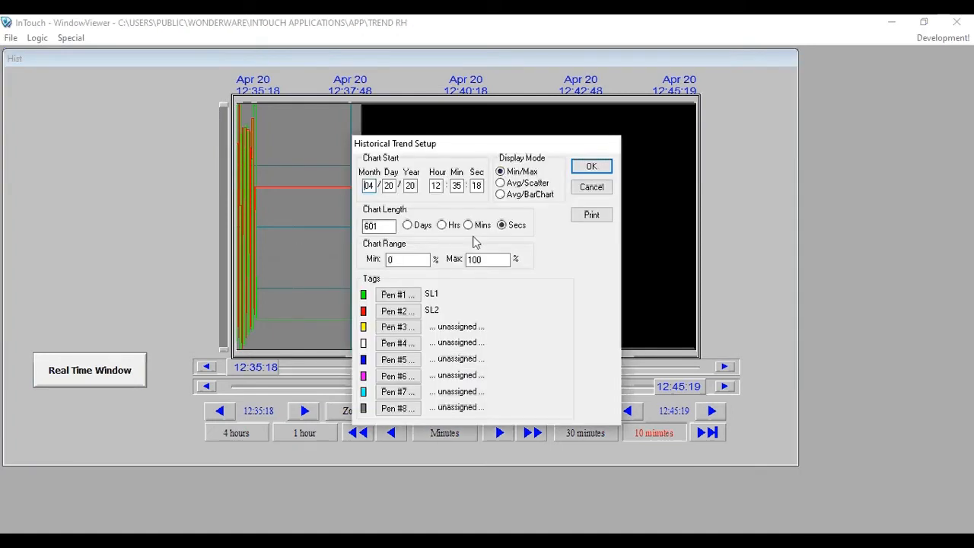
double_click(370, 226)
type("30")
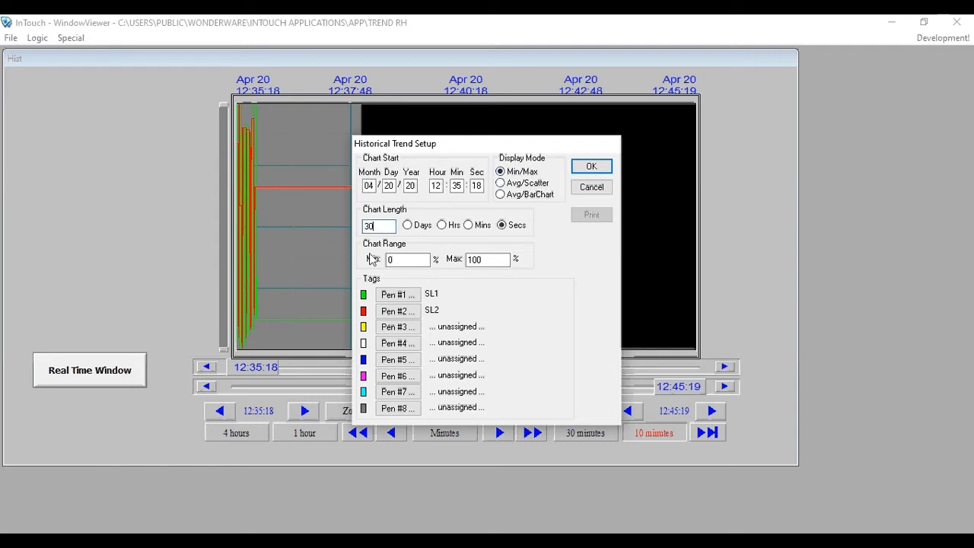
left_click(600, 173)
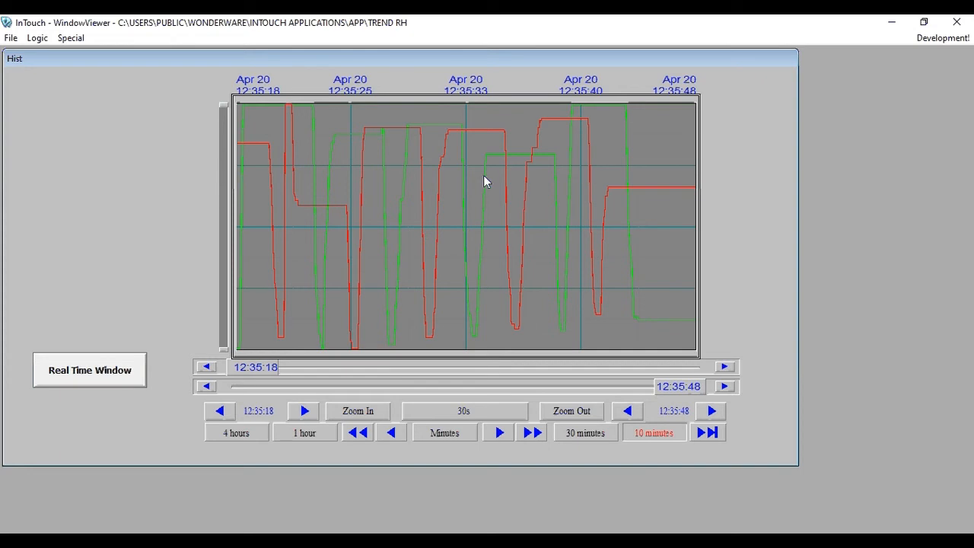
Review the chart length and its time units in the Historical Trend Setup, keeping the existing settings
left_click(483, 175)
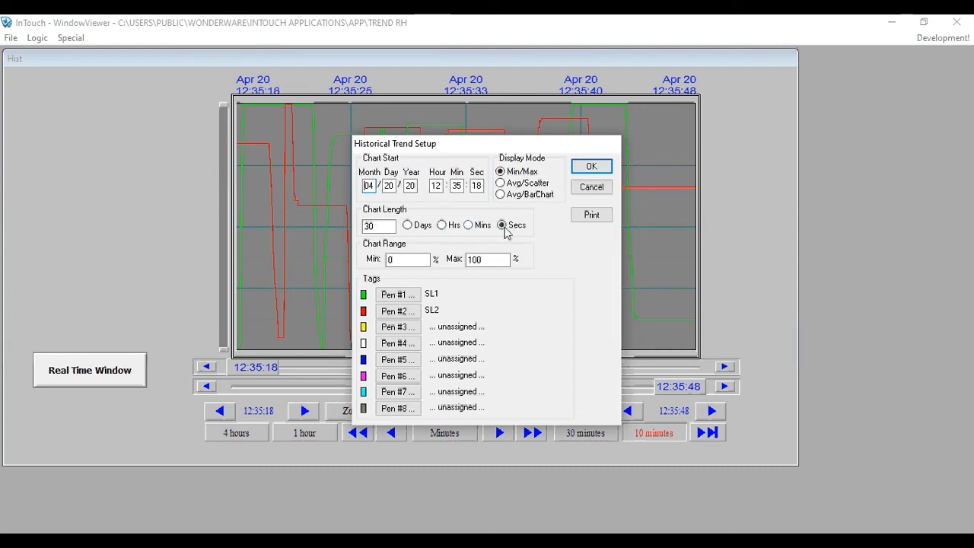
double_click(370, 226)
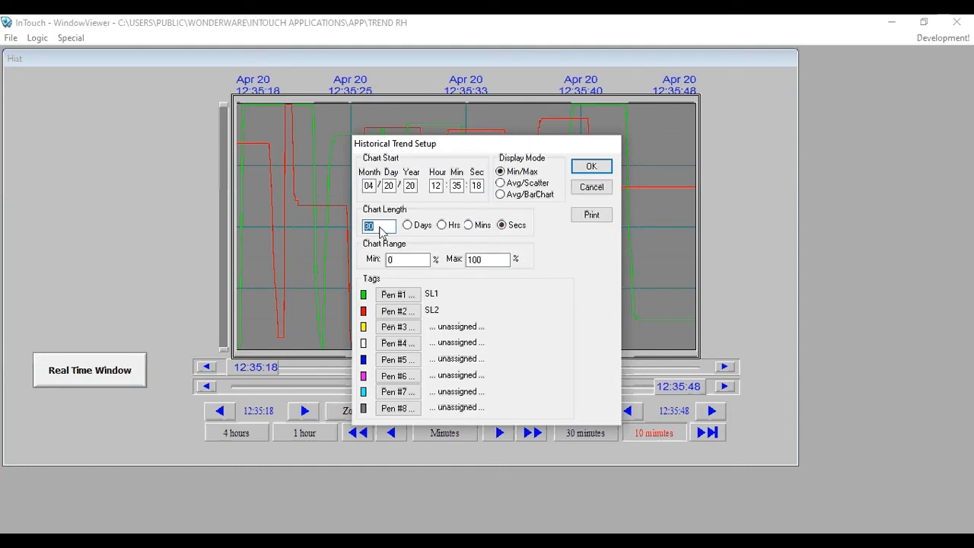
left_click(374, 226)
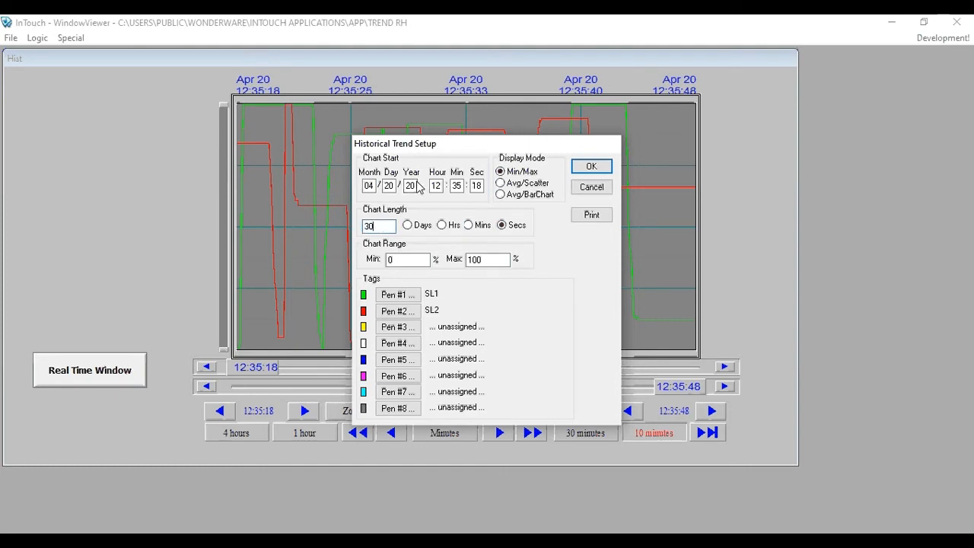
left_click(587, 172)
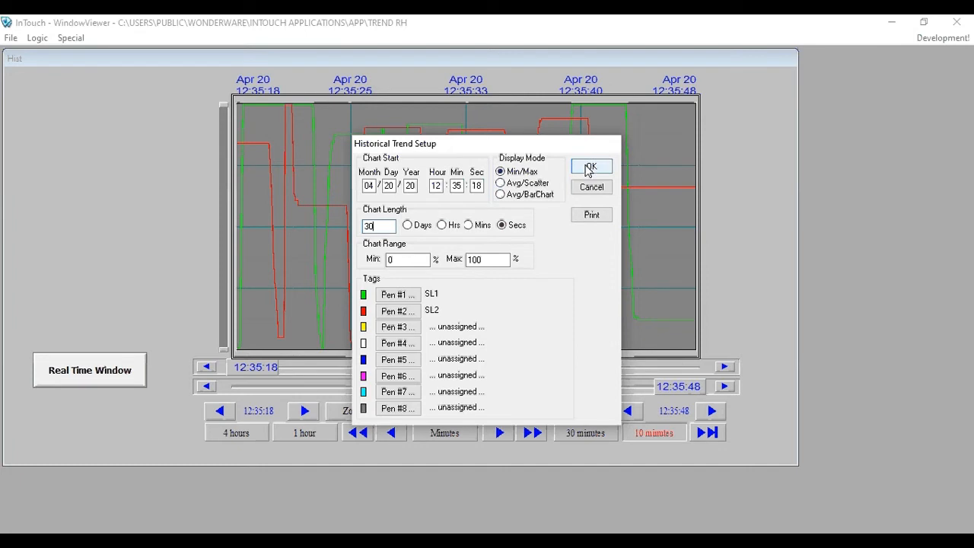
left_click(587, 169)
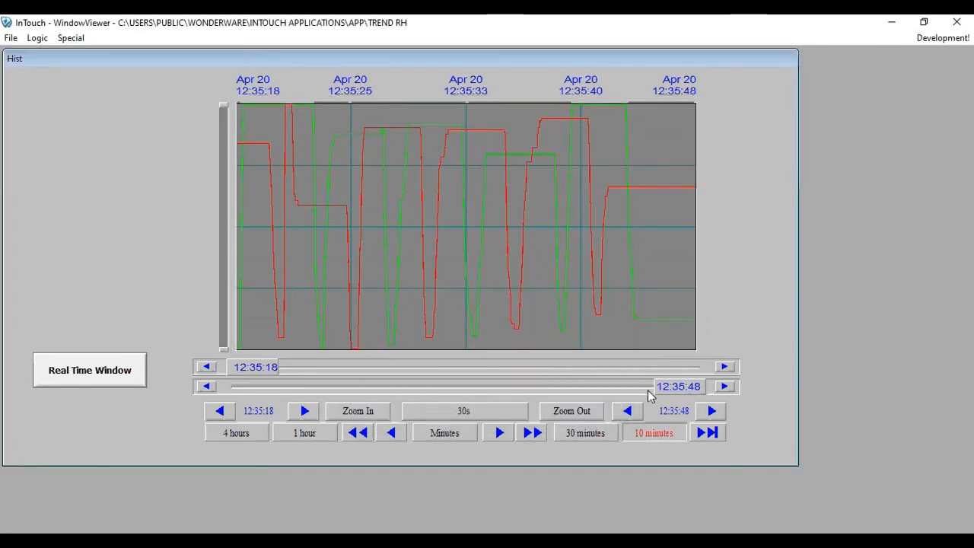
Try the historical trend's time controls, moving the chart end forward by 10 minutes and back again
left_click(711, 411)
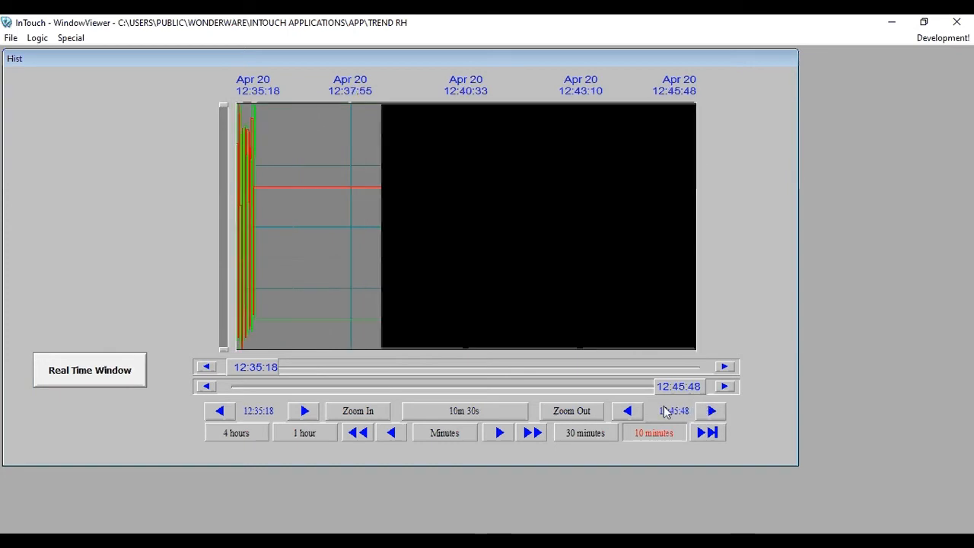
left_click(635, 412)
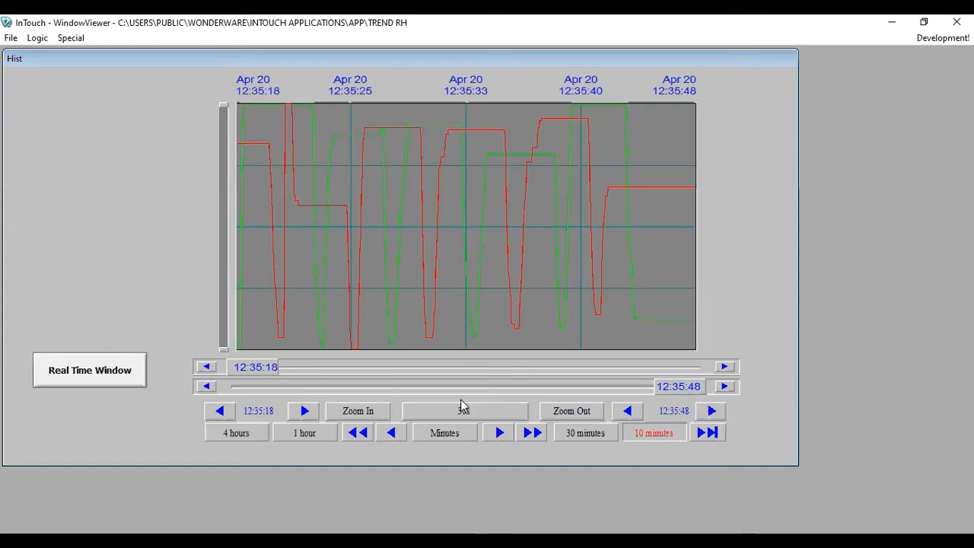
left_click(220, 409)
left_click(305, 411)
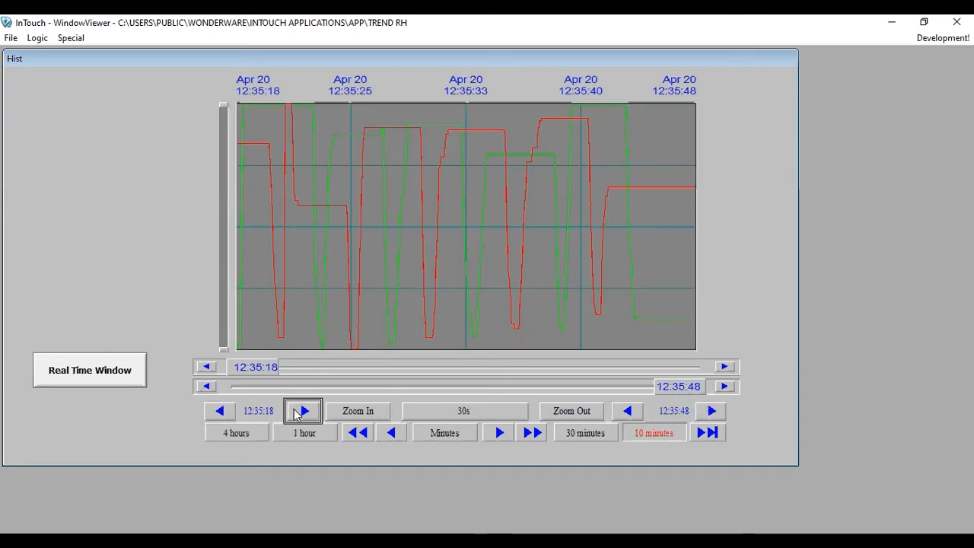
left_click(218, 411)
left_click(567, 417)
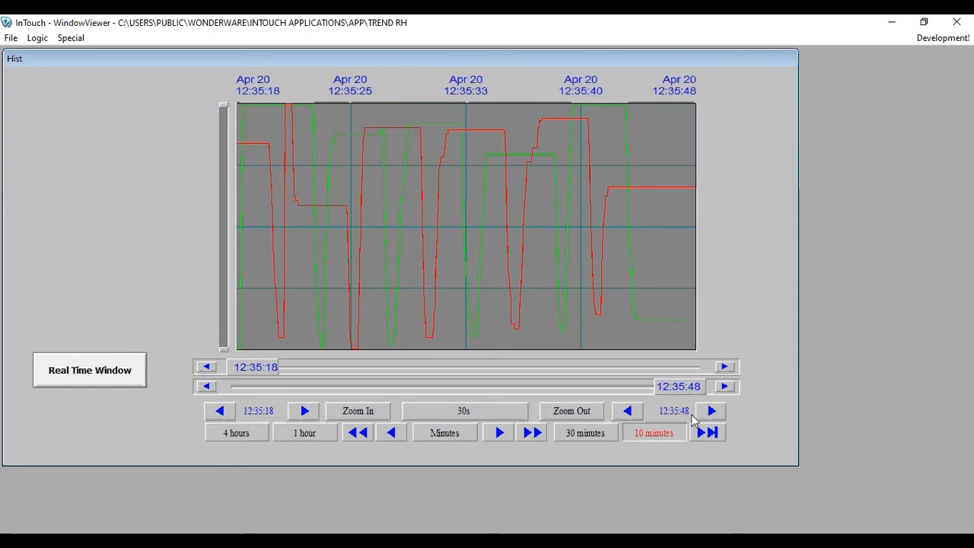
left_click(650, 433)
left_click(531, 433)
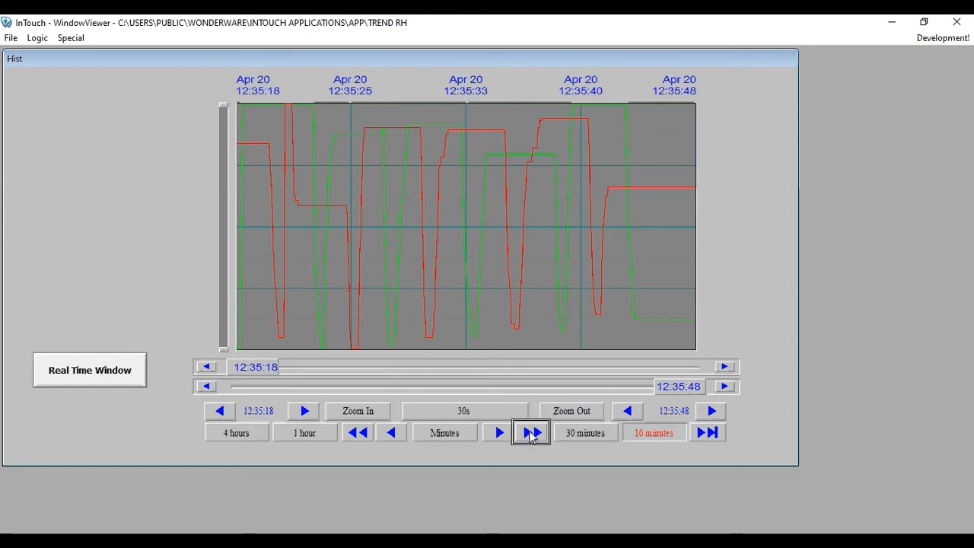
left_click(469, 434)
left_click(355, 433)
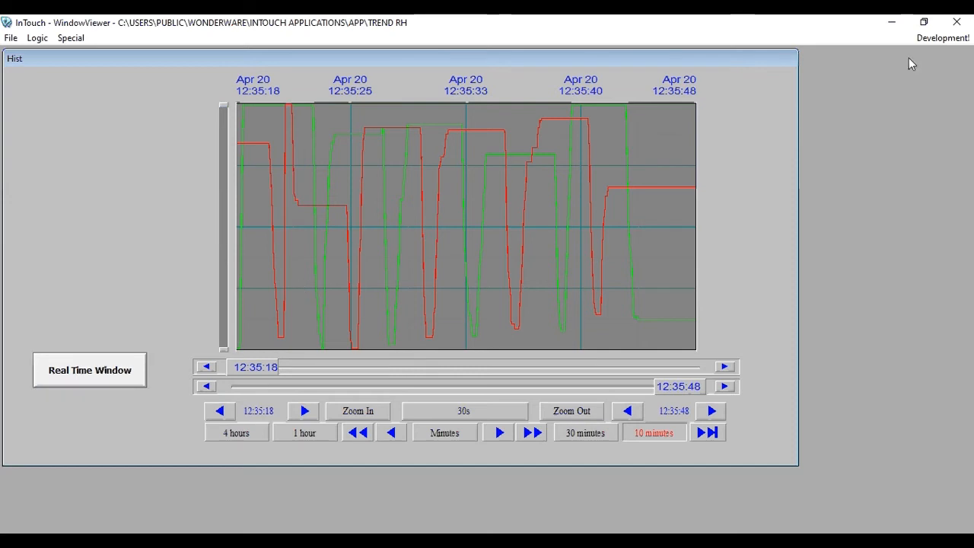
Return to WindowMaker and add a 170 by 50 button labelled Print Trend above the Real Time Window button
left_click(941, 38)
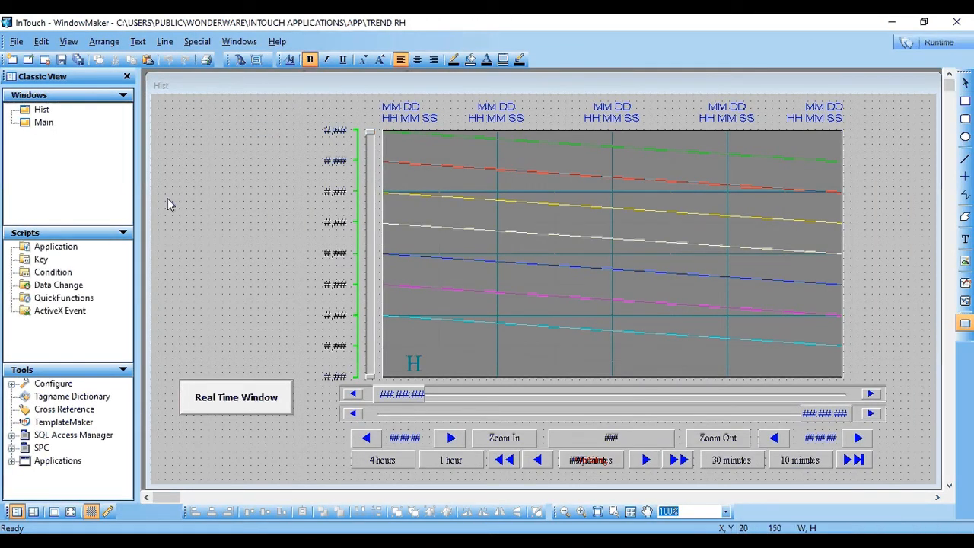
left_click_drag(172, 188, 295, 222)
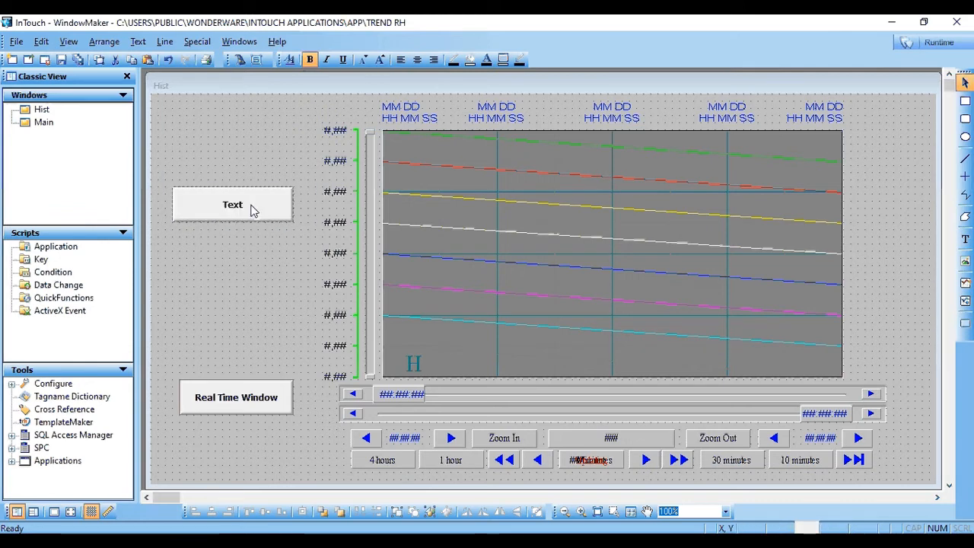
right_click(252, 206)
mouse_move(319, 365)
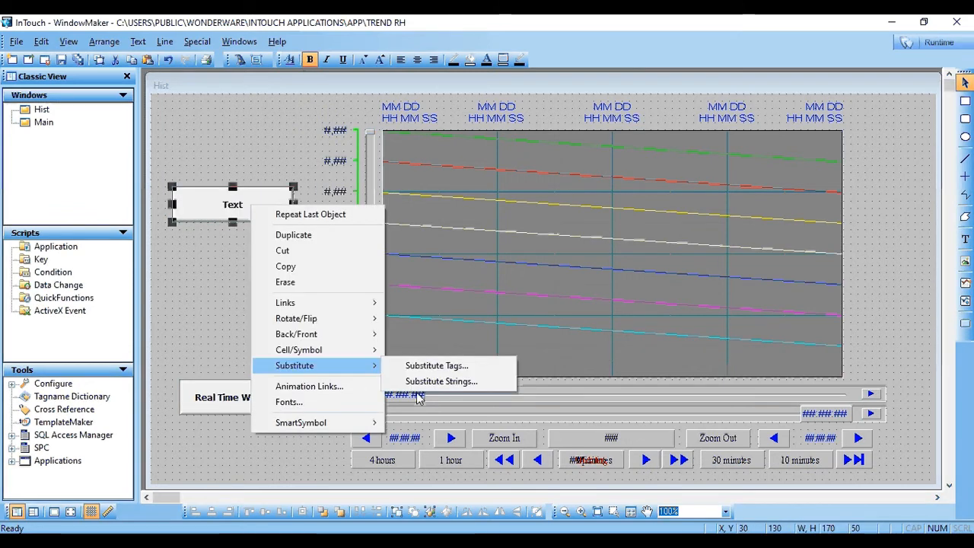
left_click(437, 381)
type("Print")
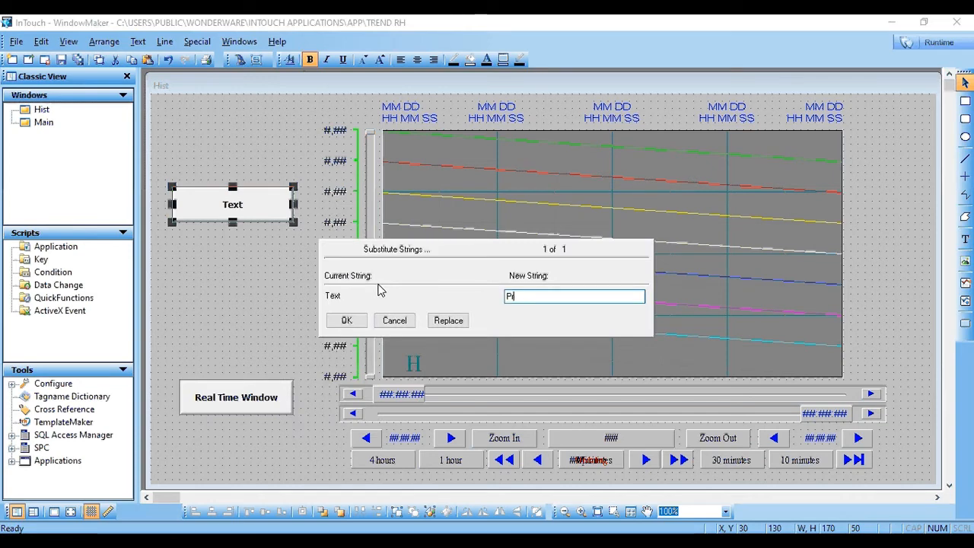
type(" Trend")
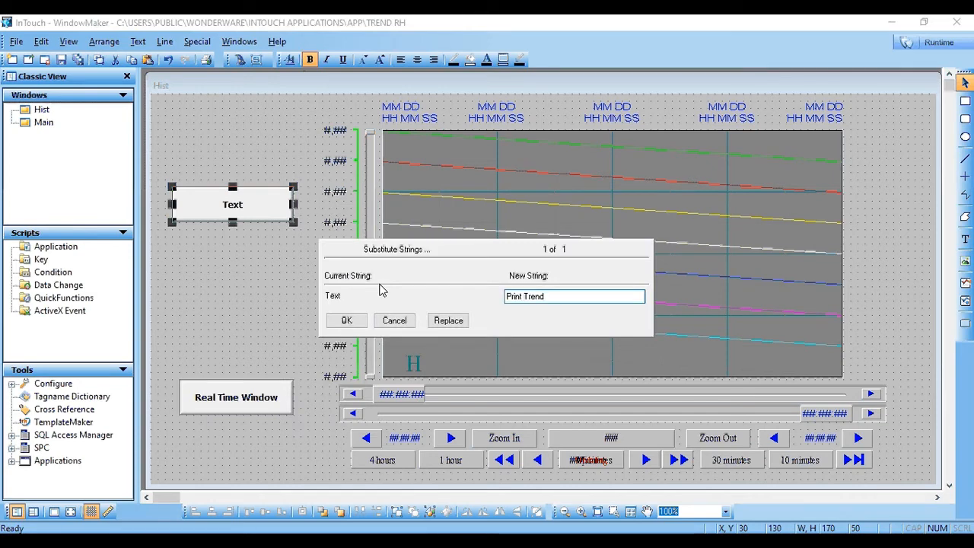
left_click(347, 323)
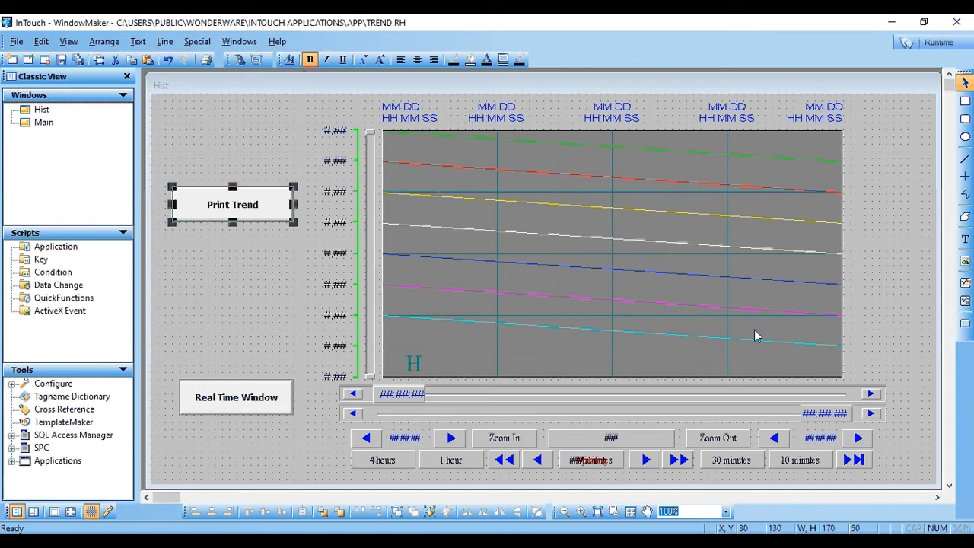
Add a 180 by 50 button labelled Print Window between the Print Trend and Real Time Window buttons
left_click(963, 324)
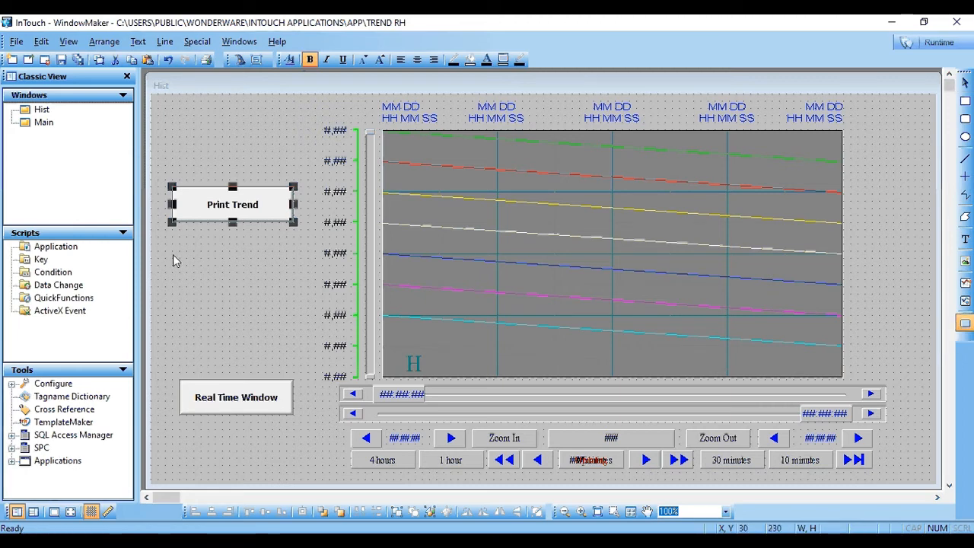
left_click_drag(173, 258, 299, 294)
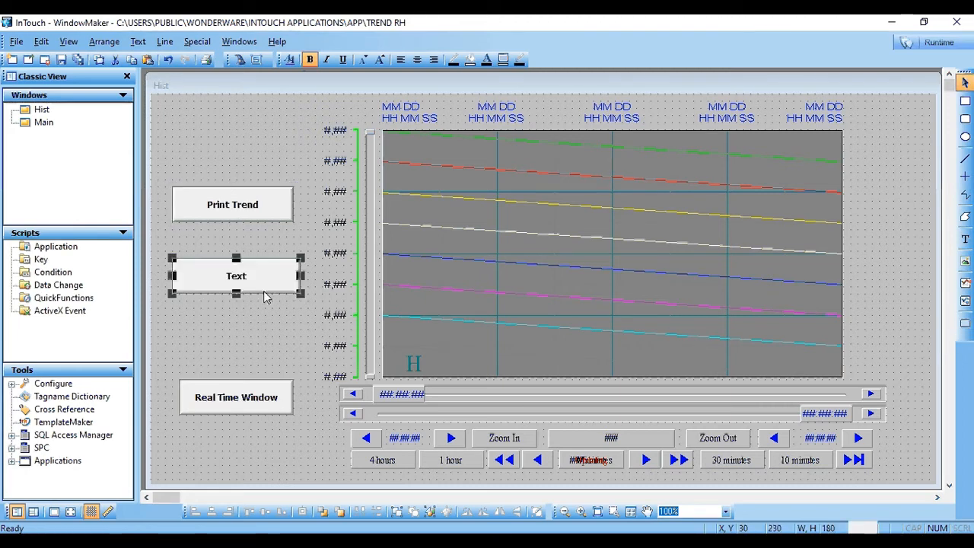
right_click(236, 275)
mouse_move(312, 434)
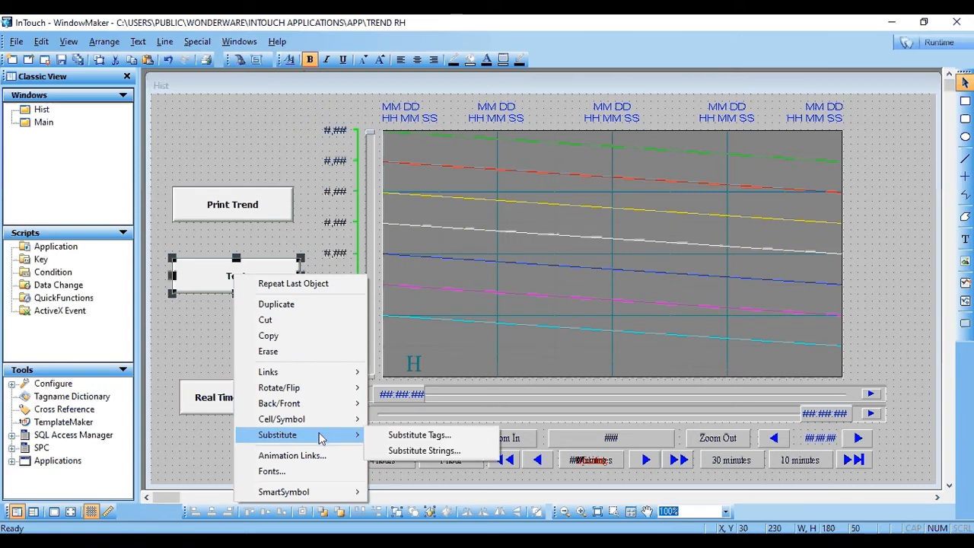
left_click(411, 450)
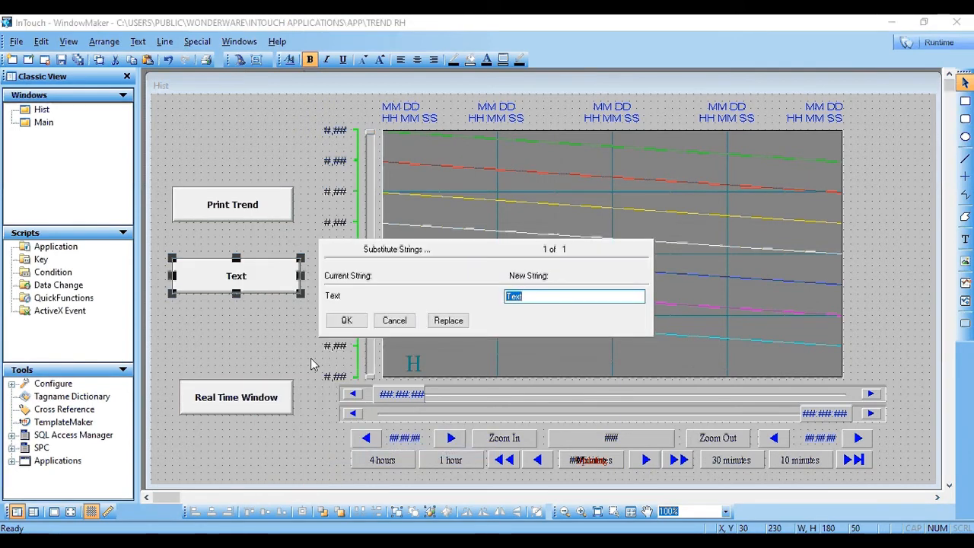
type("Print ")
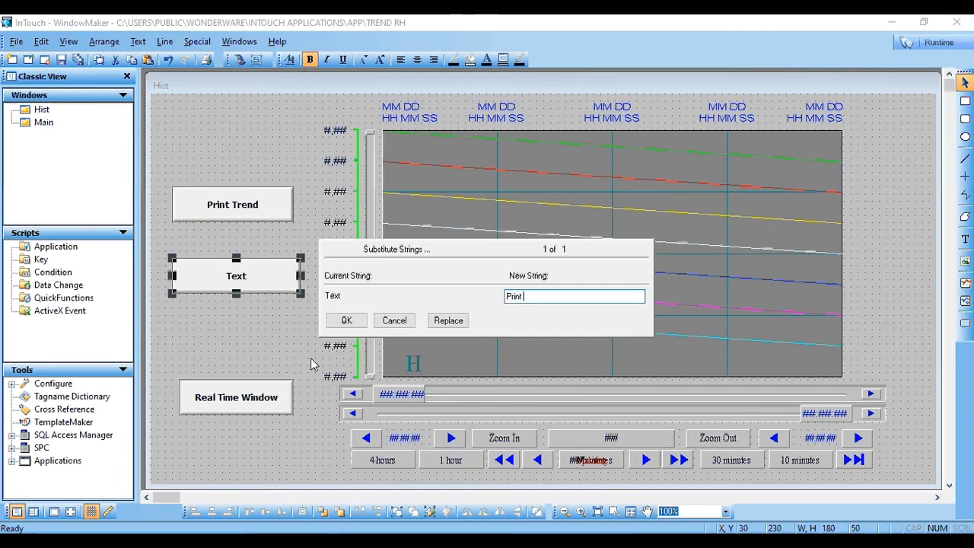
type("Window")
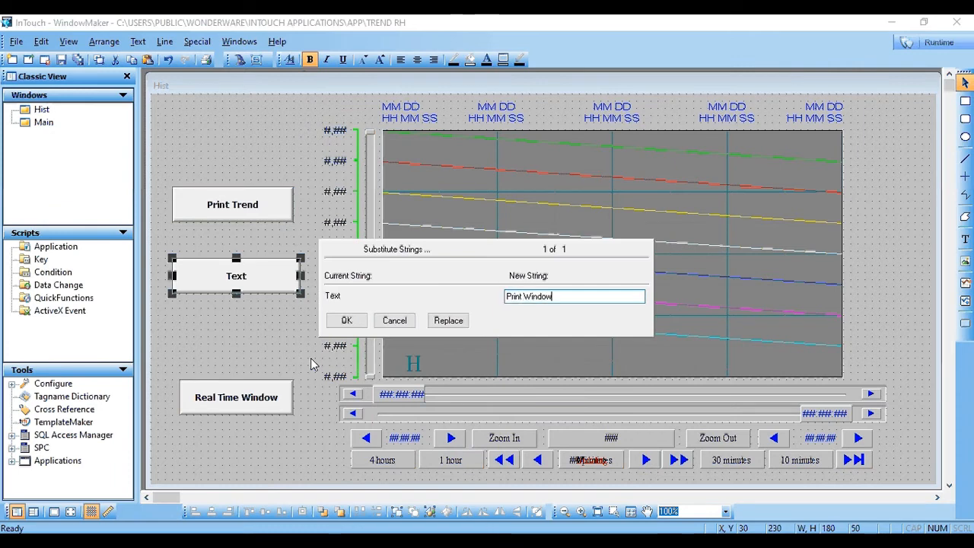
left_click(344, 320)
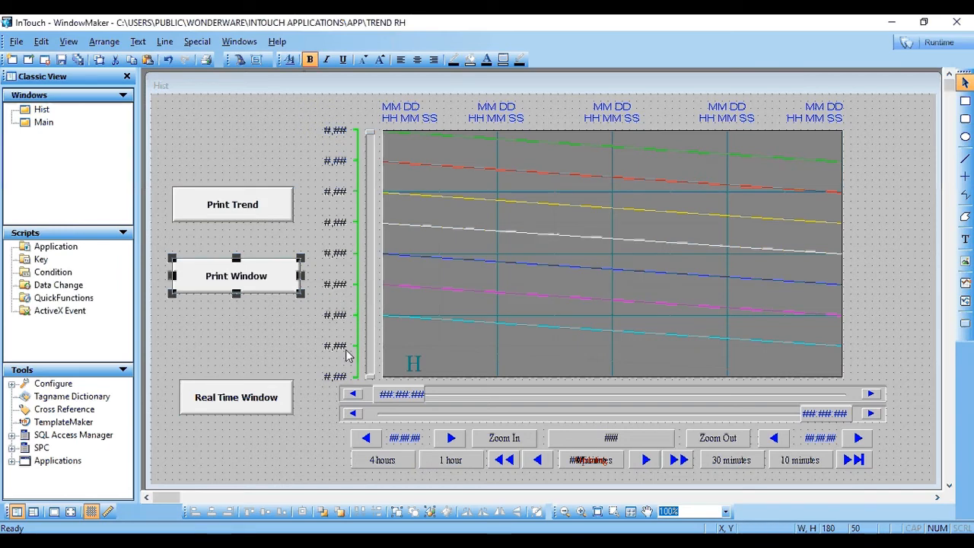
Give the Print Trend button a touch action script containing PrintHT(XX); for On Left Click/Key Down
double_click(228, 206)
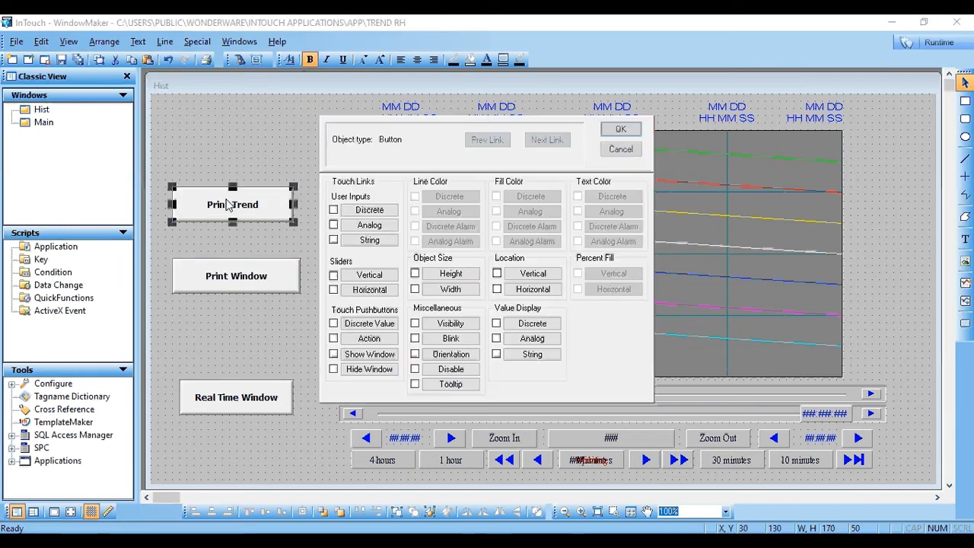
left_click(335, 341)
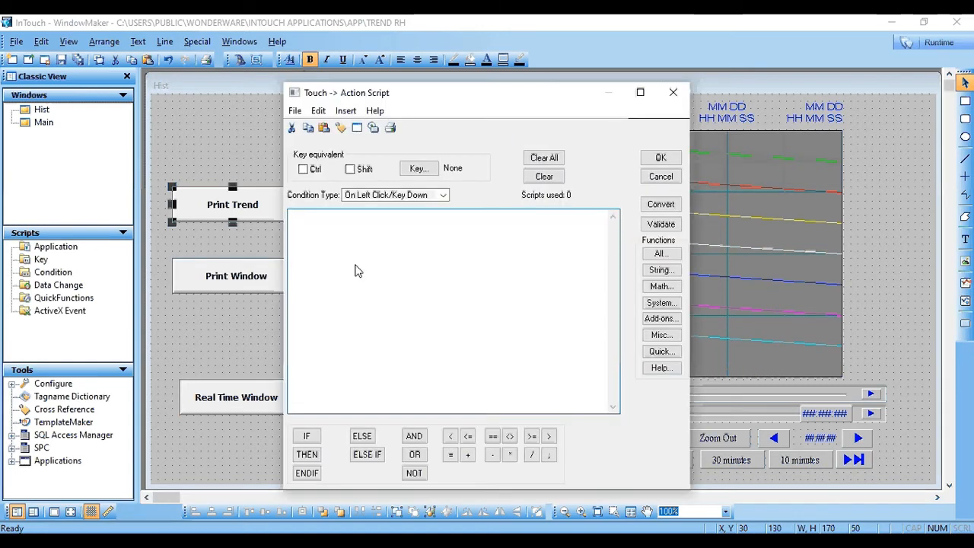
type("PrintHT(XX);")
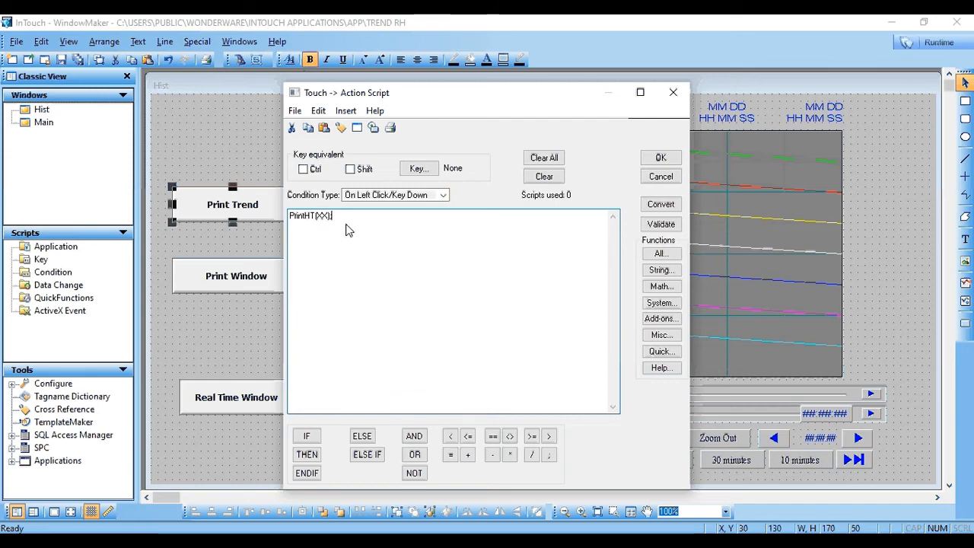
left_click(661, 158)
left_click(620, 135)
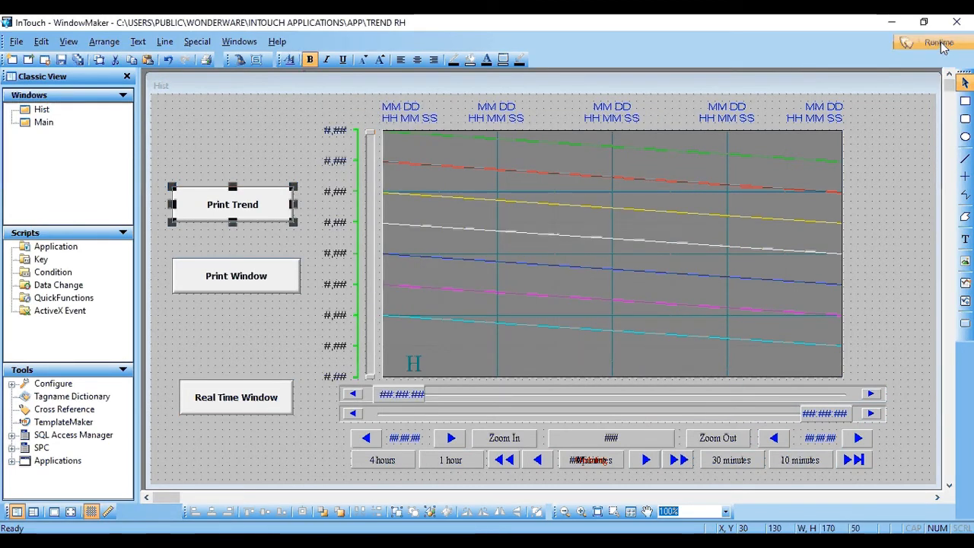
Switch to runtime and print the historical trend with Print Trend, inserting the printout into OneNote's New Section 1
left_click(940, 44)
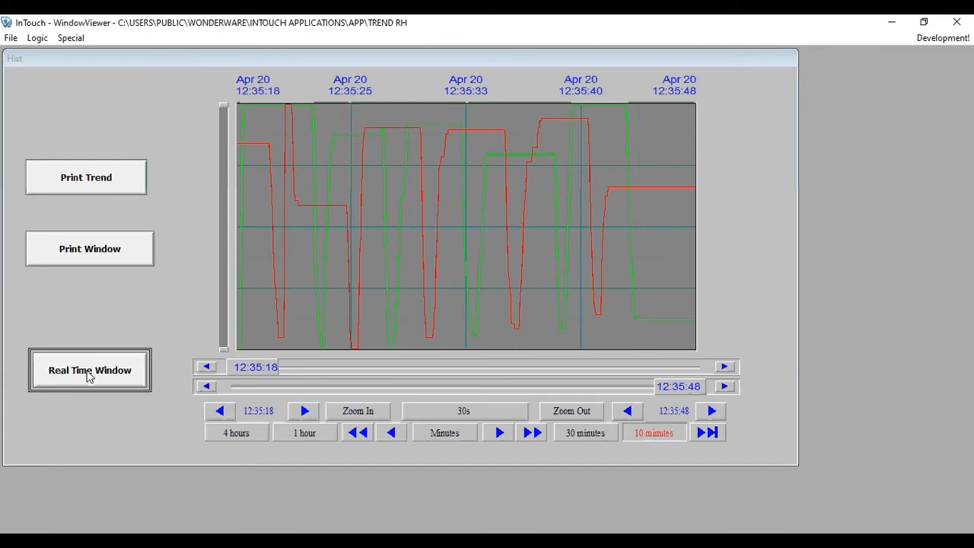
left_click(86, 183)
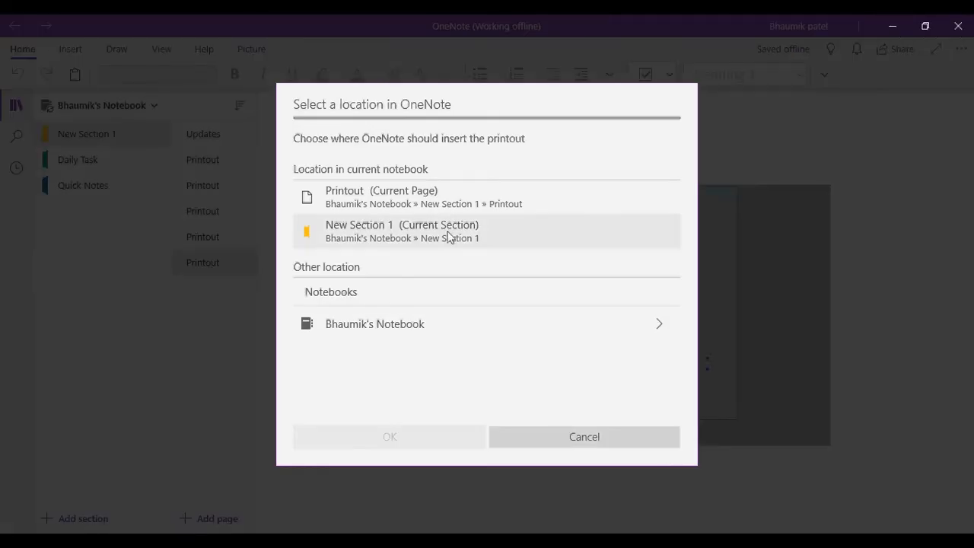
left_click(449, 238)
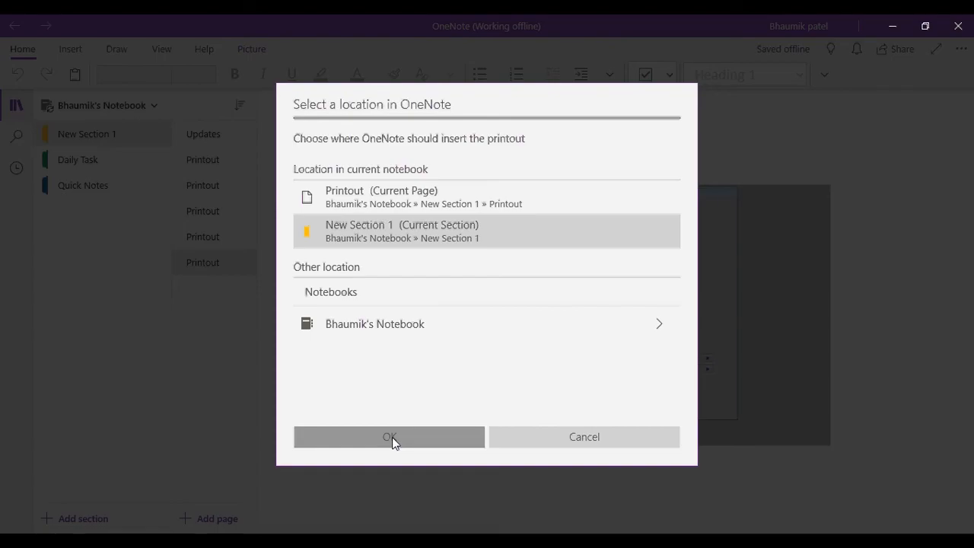
left_click(392, 437)
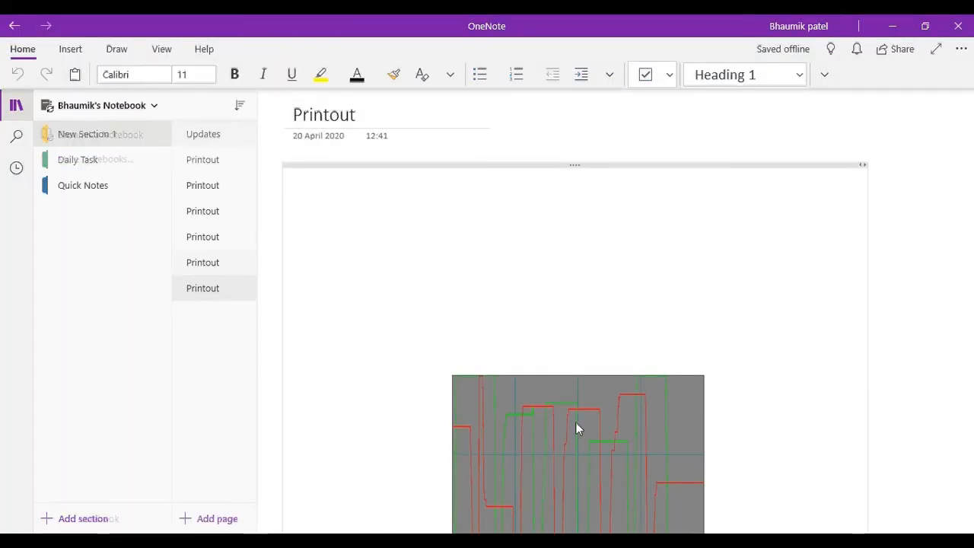
Reduce the height of the trend printout picture so the whole trend fits on screen, and minimise OneNote
scroll(575, 421, "down", 3)
scroll(608, 226, "up", 3)
left_click(585, 217)
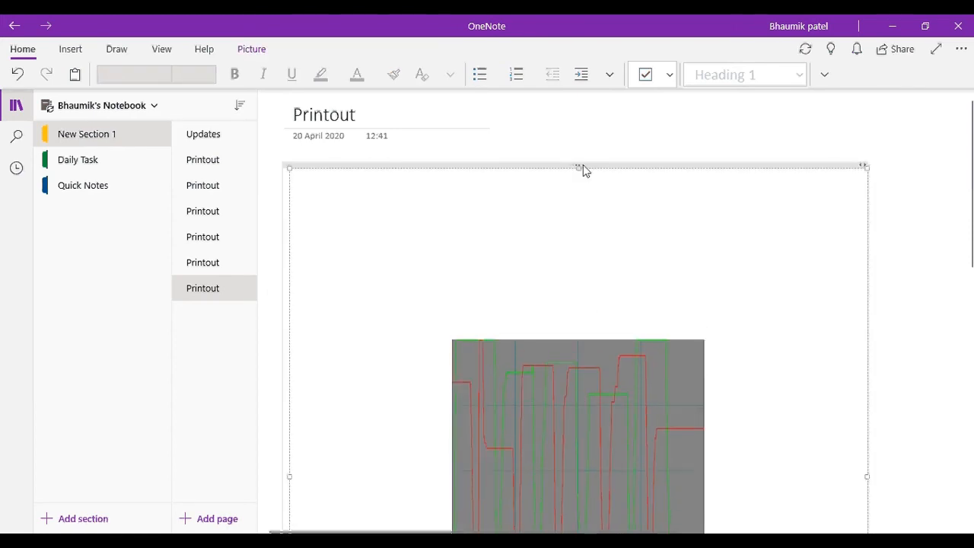
left_click_drag(582, 168, 579, 310)
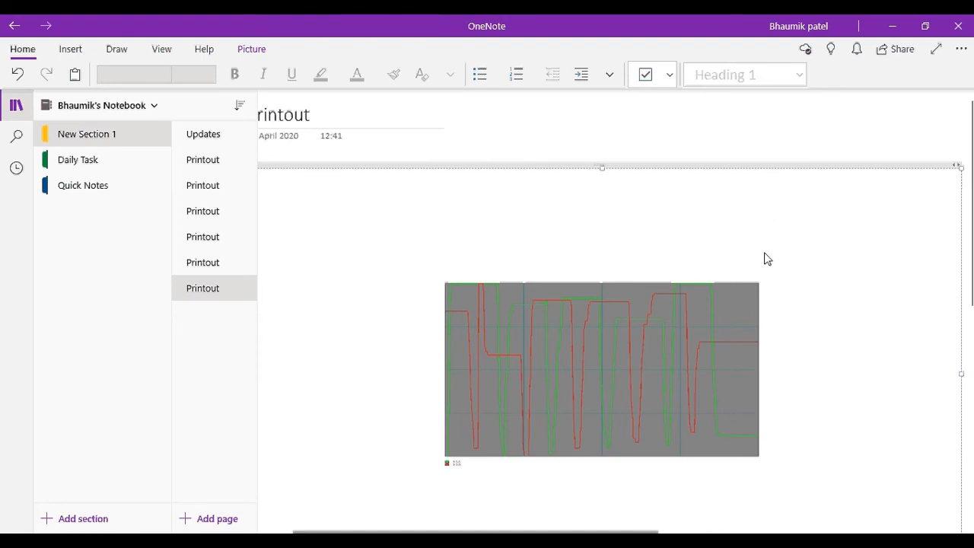
left_click(895, 27)
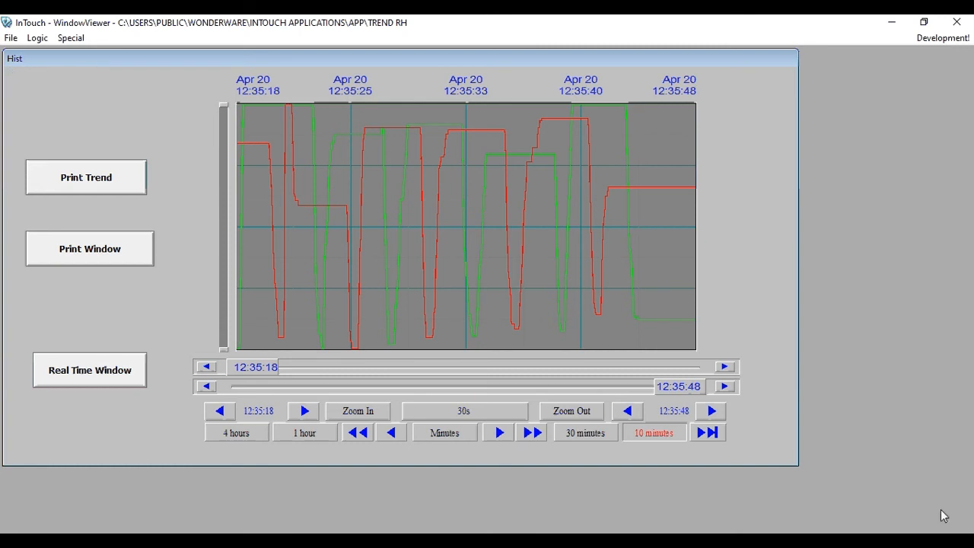
Return to WindowMaker and give the Print Window button a touch action script containing PrintScreen(1,4); for On Left Click/Key Down
left_click(941, 38)
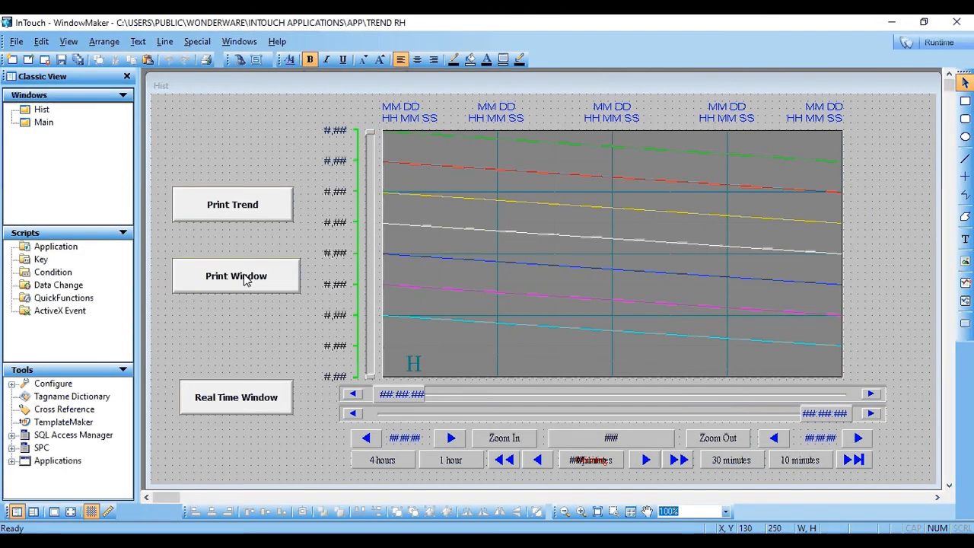
double_click(245, 280)
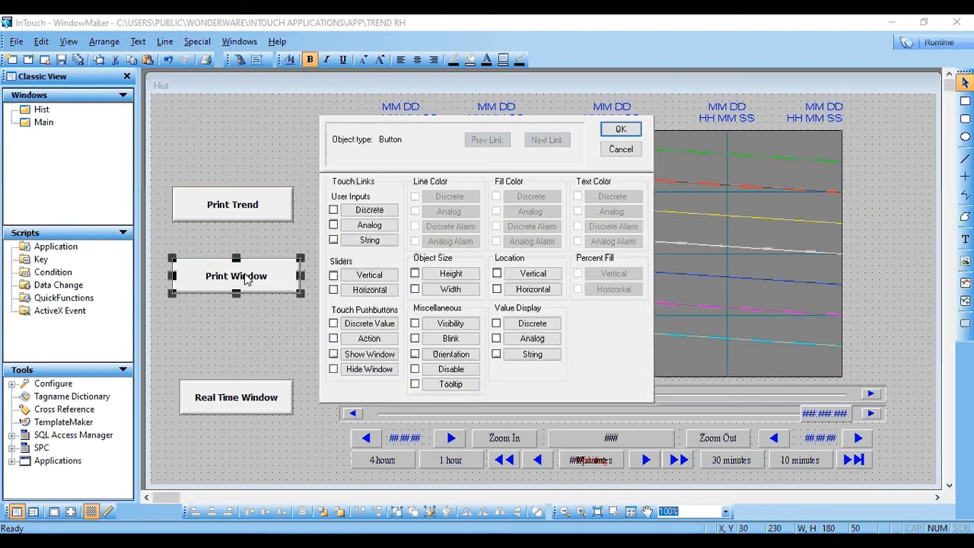
left_click(333, 337)
left_click(358, 344)
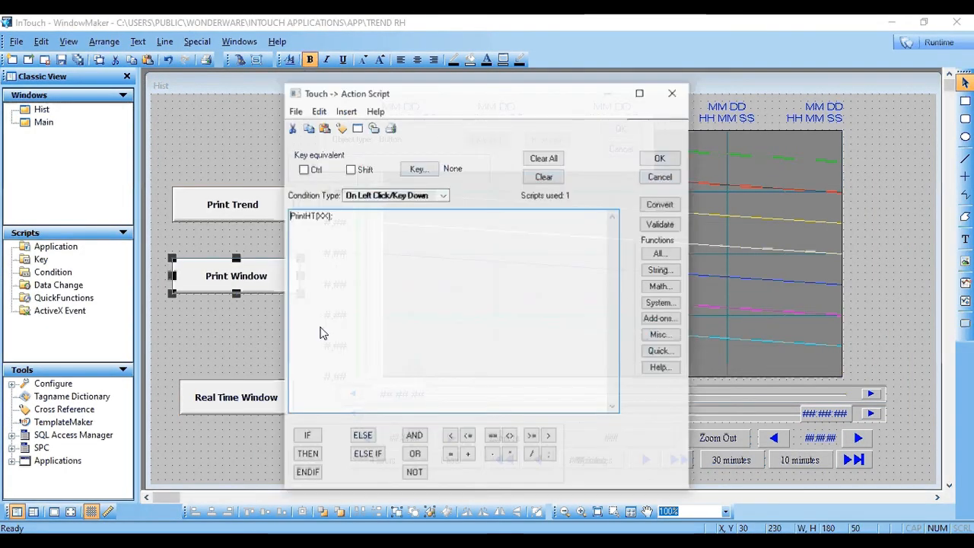
left_click_drag(281, 219, 216, 207)
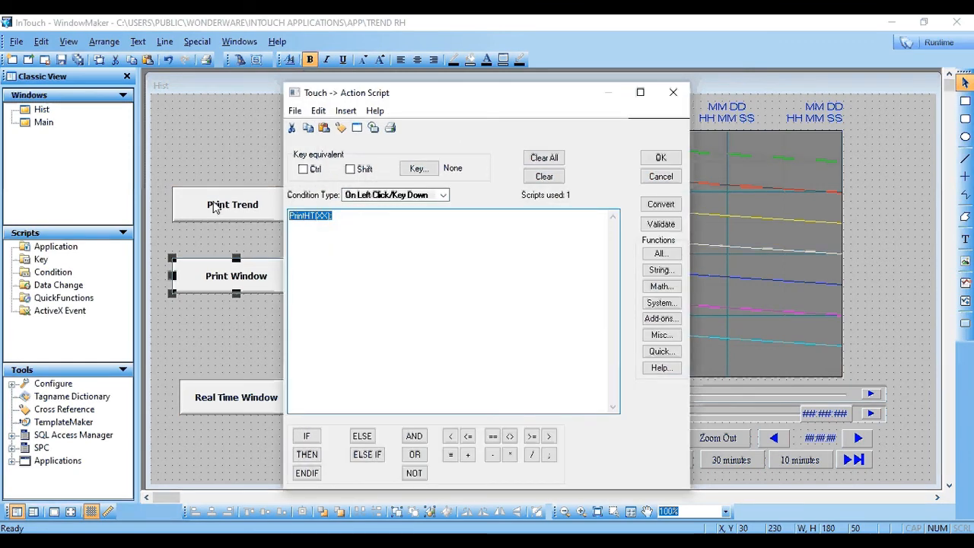
type("PrintScreen(1,4);")
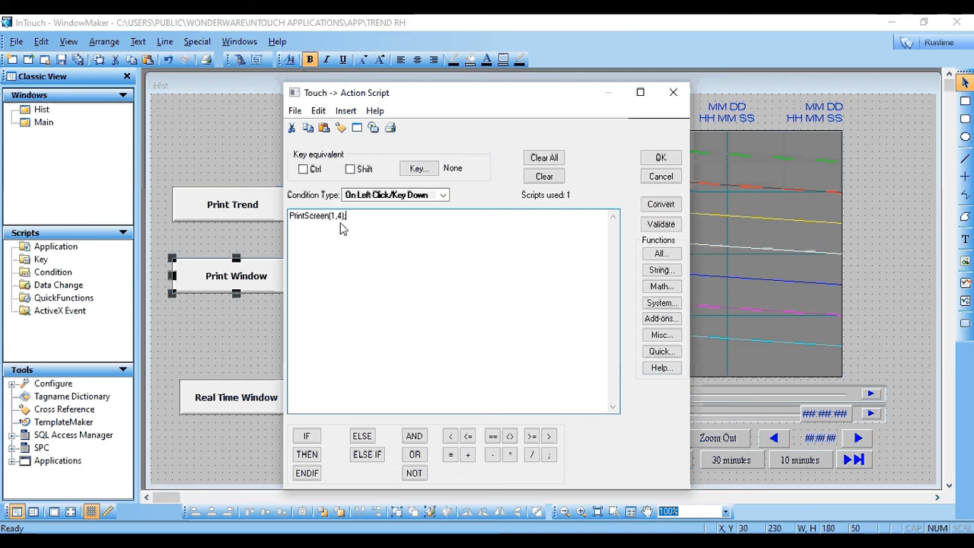
left_click_drag(347, 216, 329, 216)
left_click(364, 232)
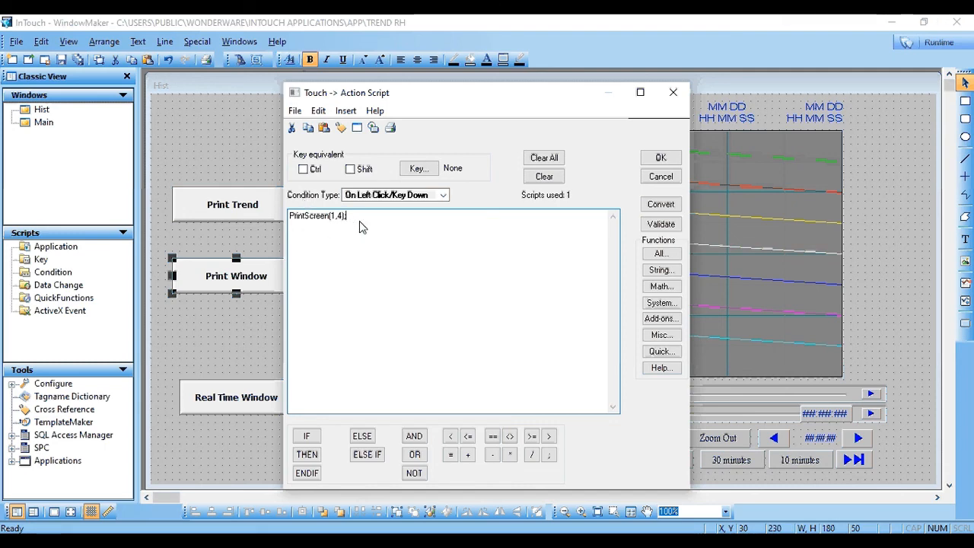
left_click(646, 173)
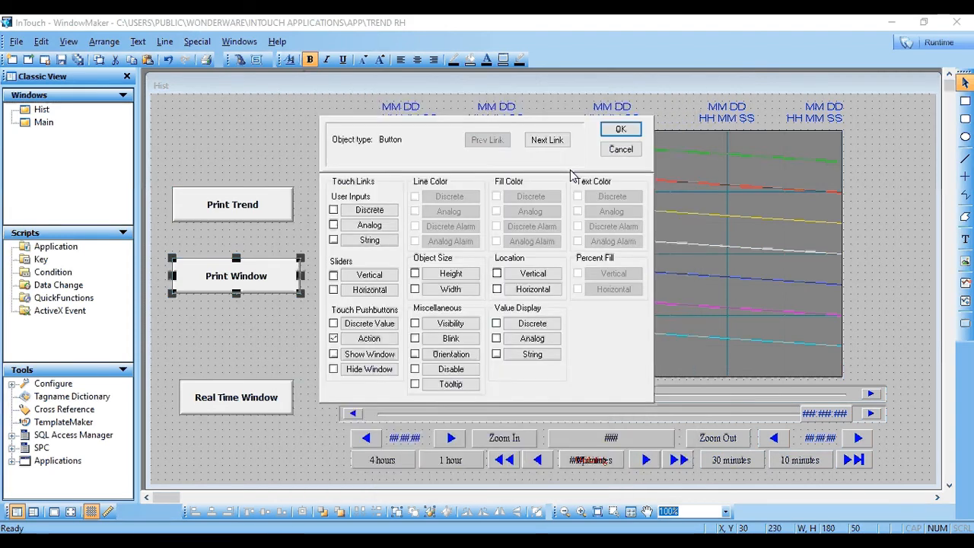
left_click(618, 130)
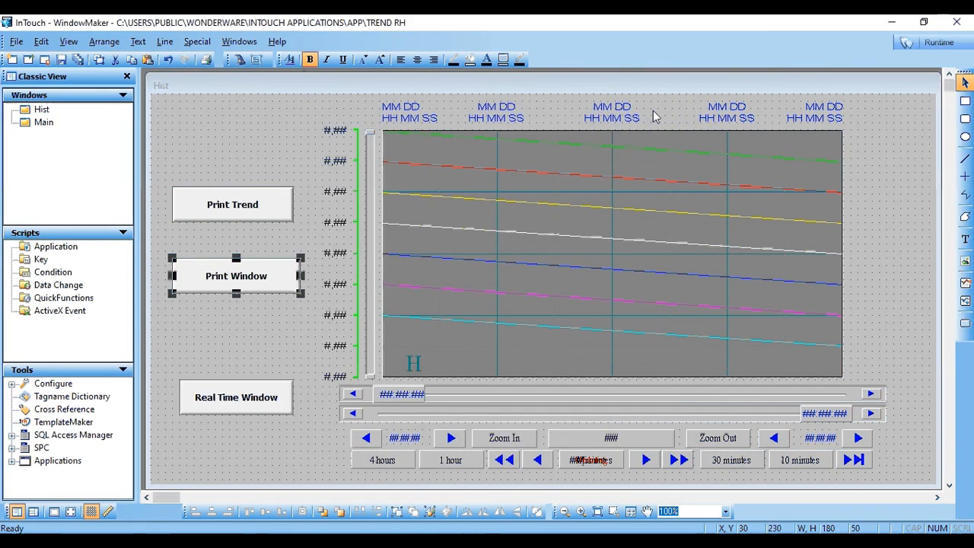
Switch to runtime and print the window with Print Window, inserting the printout into OneNote's New Section 1
left_click(932, 44)
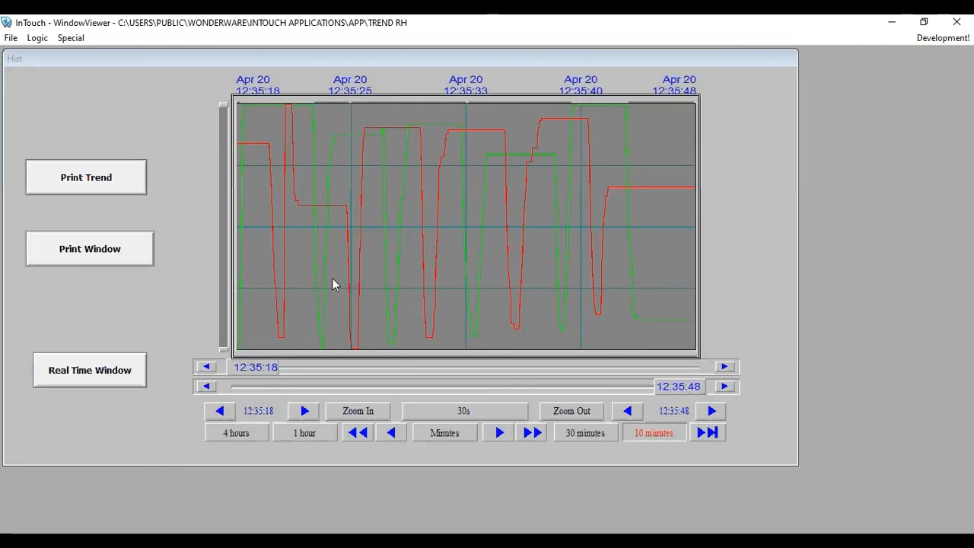
left_click(53, 251)
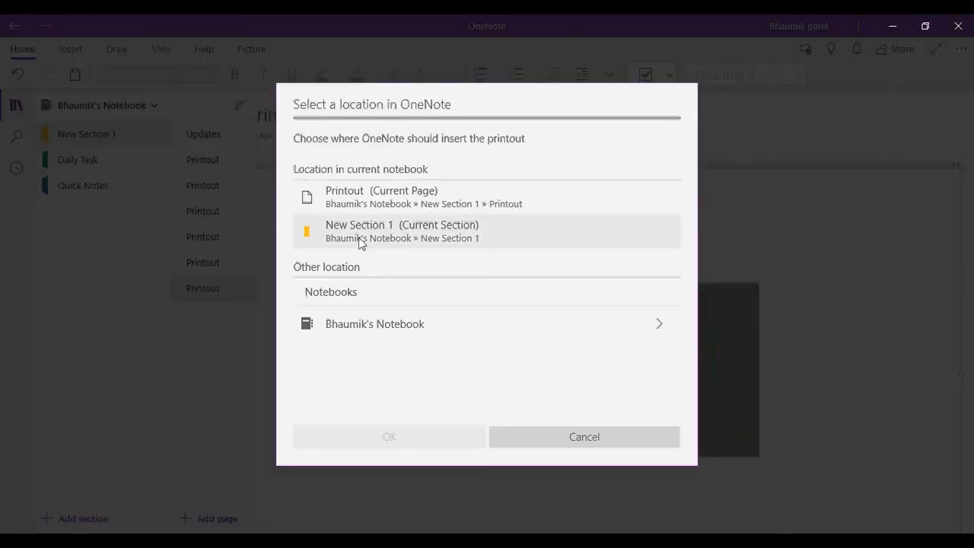
left_click(361, 242)
left_click(423, 433)
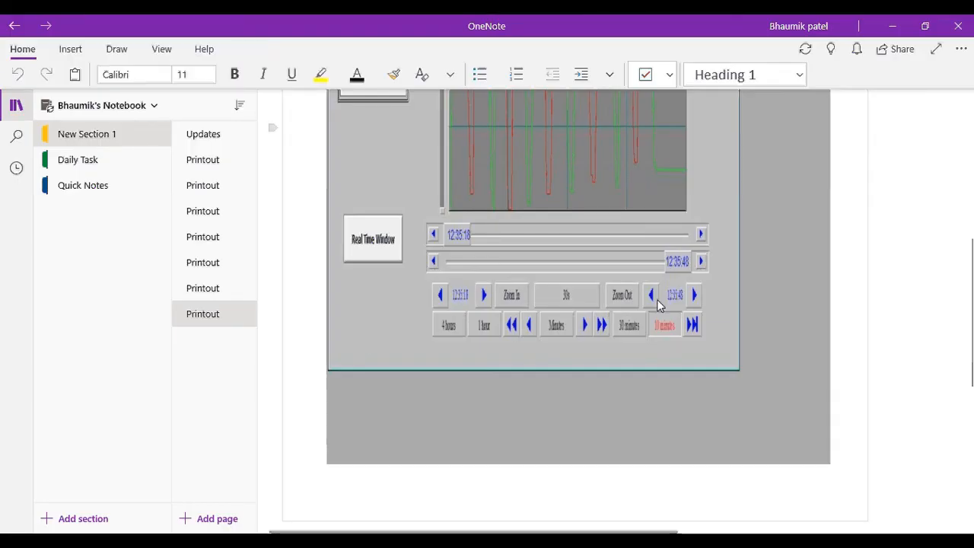
Adjust the height of the window printout picture so the entire Hist window fits on screen, and minimise OneNote
scroll(659, 305, "up", 3)
left_click(639, 284)
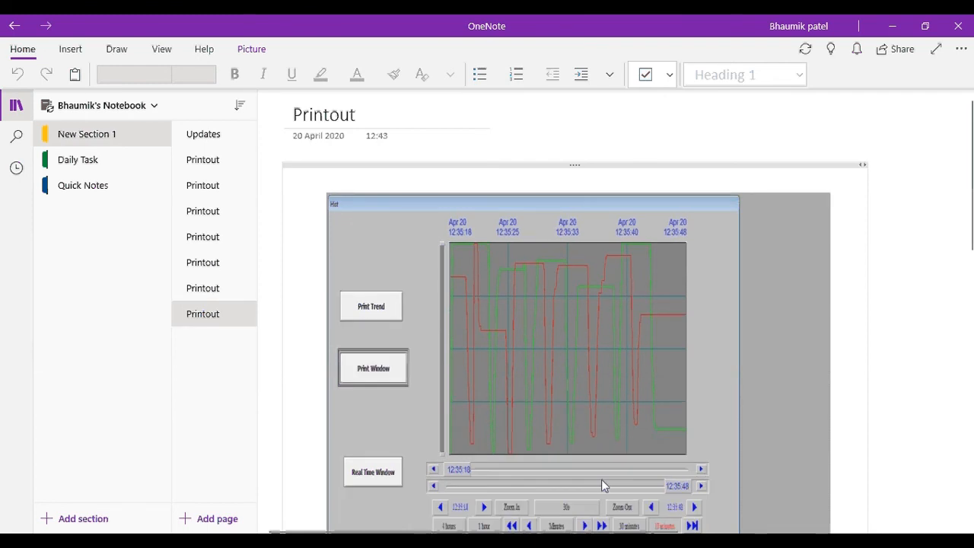
scroll(553, 334, "down", 2)
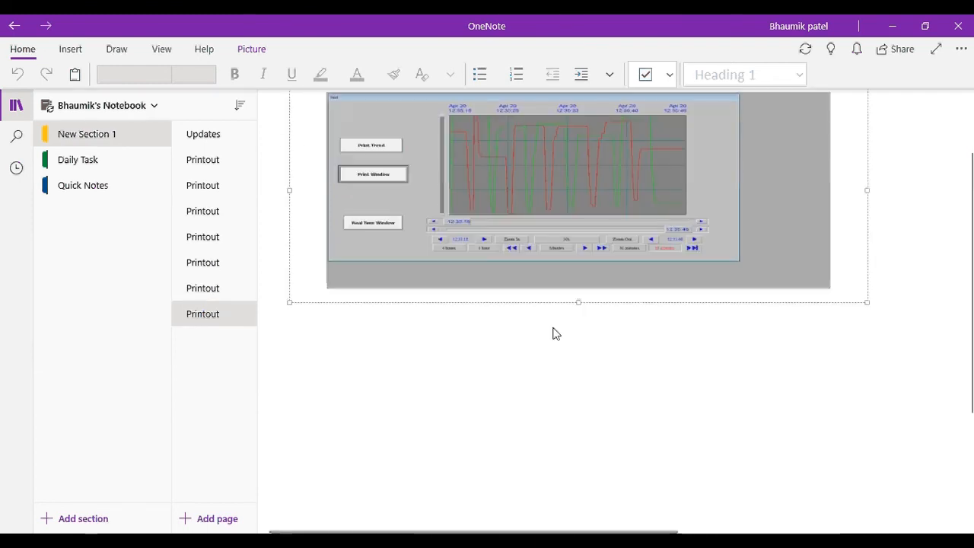
scroll(553, 334, "up", 2)
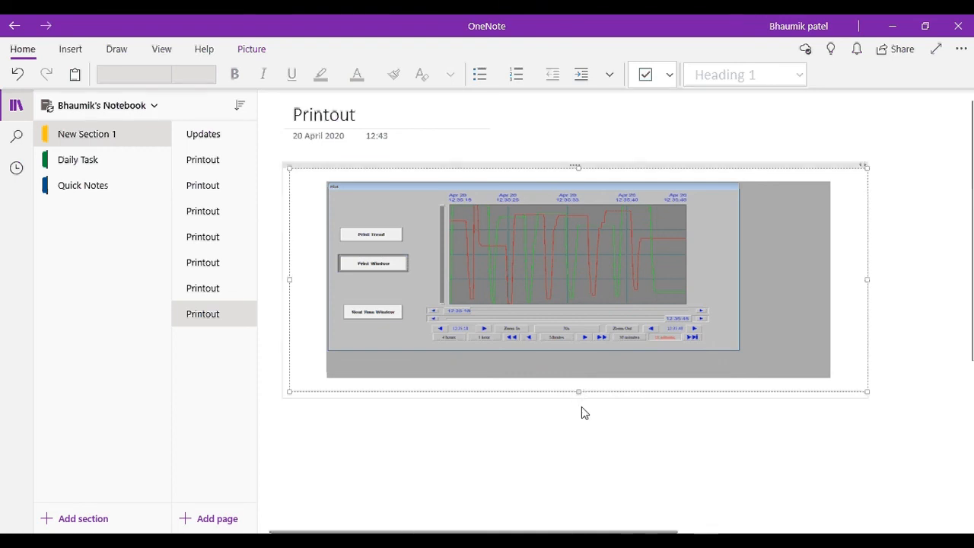
left_click_drag(578, 392, 579, 457)
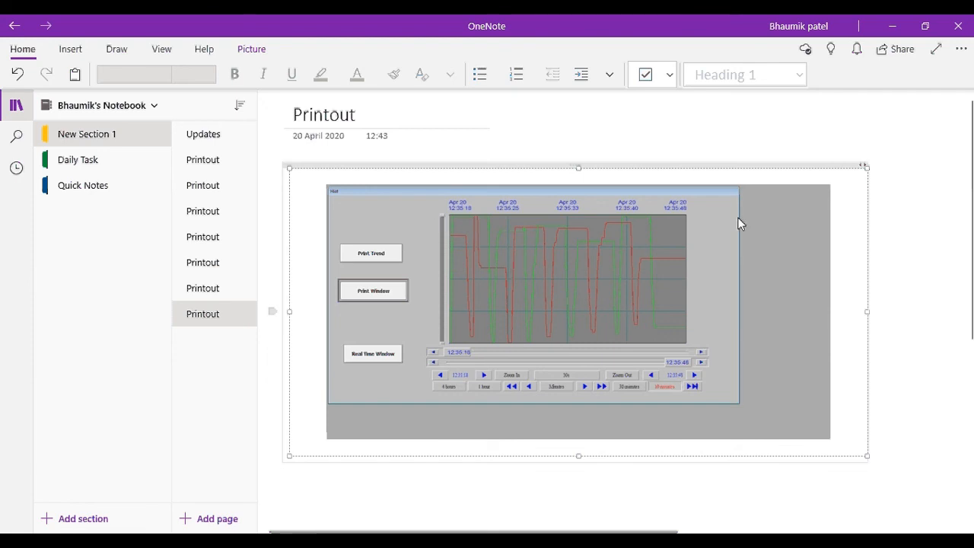
left_click(906, 152)
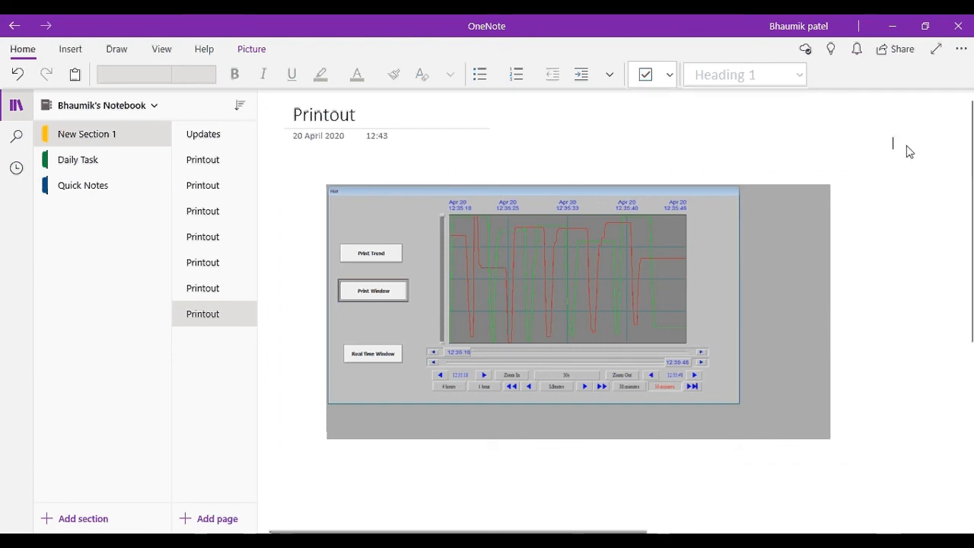
left_click(893, 26)
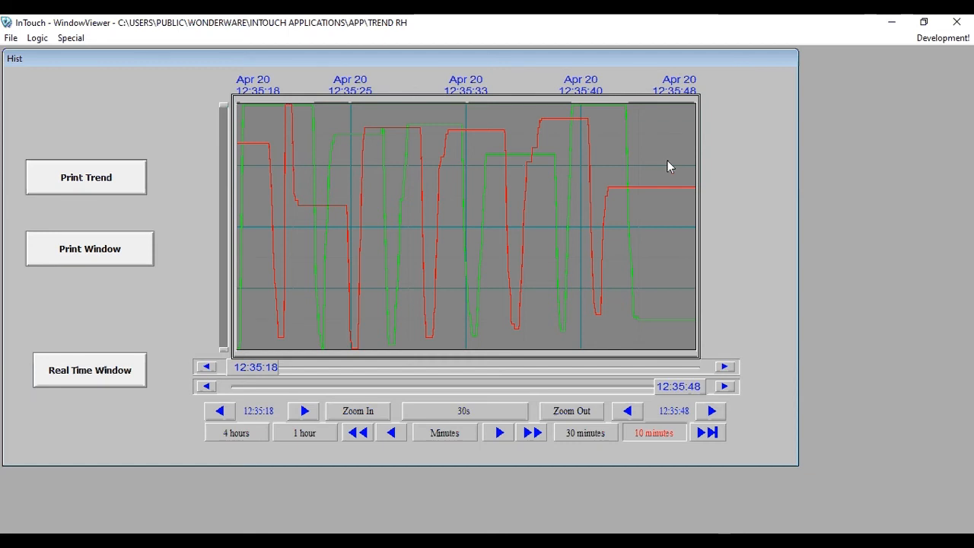